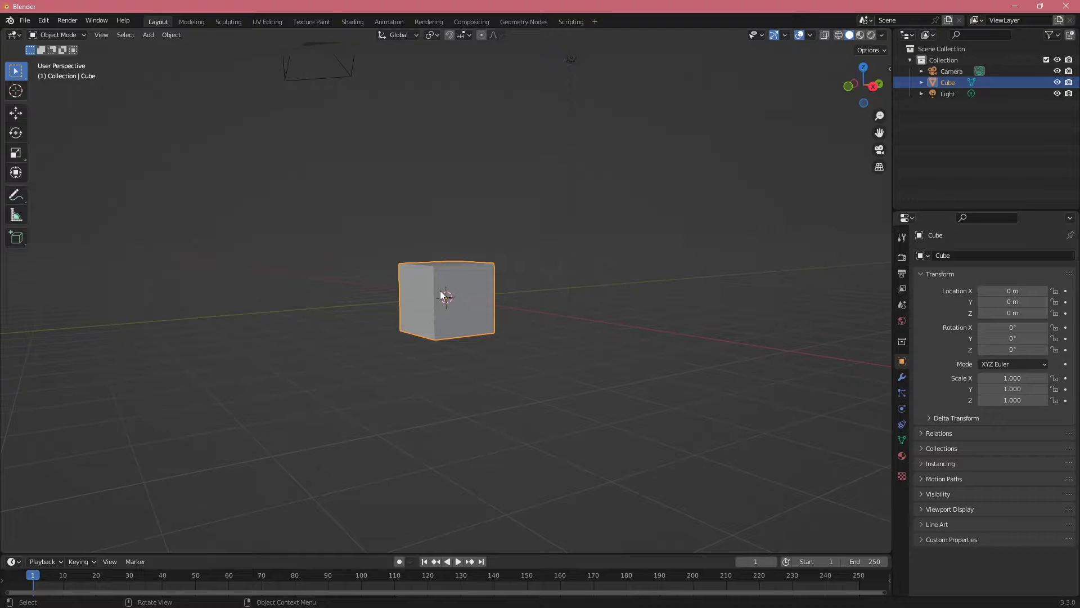
# Step: Switch to the Texture Paint workspace and examine the untextured cube and its UV layout from several angles
pyautogui.click(311, 22)
pyautogui.moveTo(591, 280); pyautogui.dragTo(636, 299, button='middle')
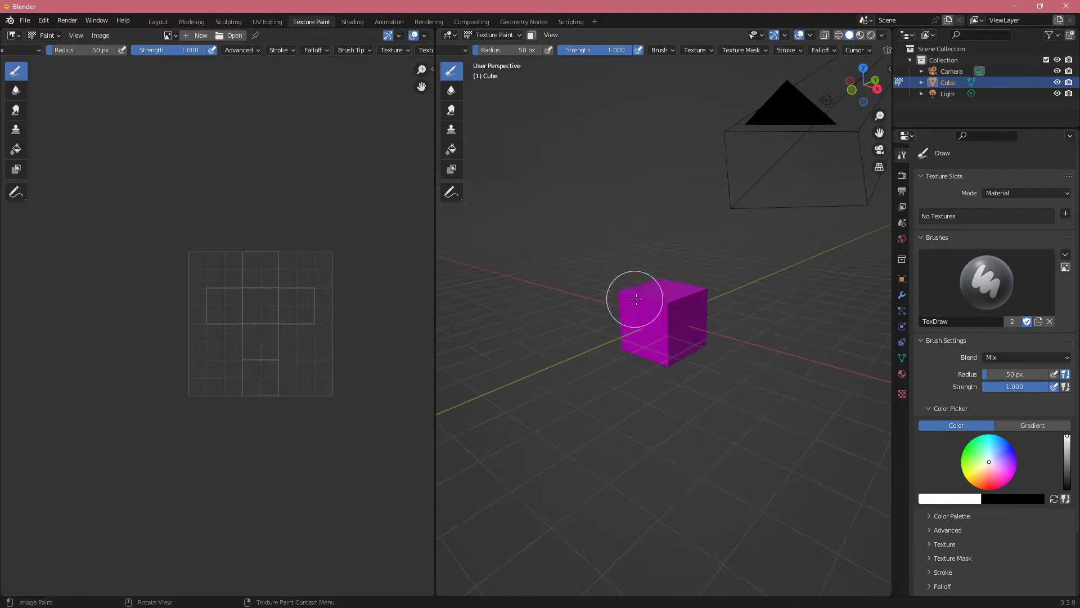
pyautogui.click(670, 306)
pyautogui.scroll(4, 629, 306)
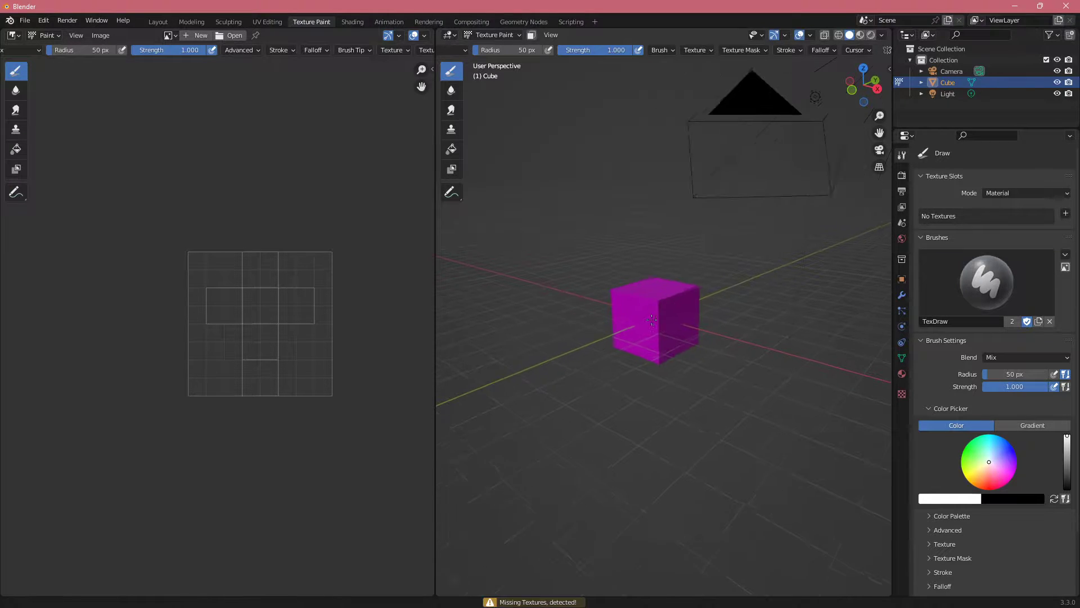
pyautogui.moveTo(629, 306); pyautogui.dragTo(619, 273, button='middle')
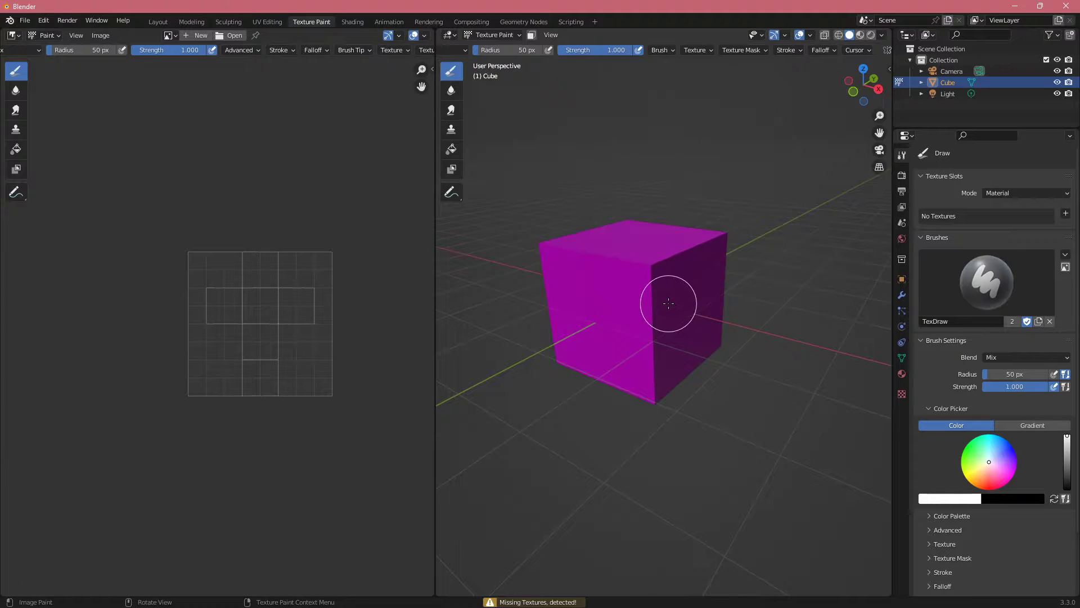
pyautogui.moveTo(675, 319)
pyautogui.mouseDown()
pyautogui.moveTo(651, 254)
pyautogui.moveTo(660, 314)
pyautogui.moveTo(594, 284)
pyautogui.mouseUp()
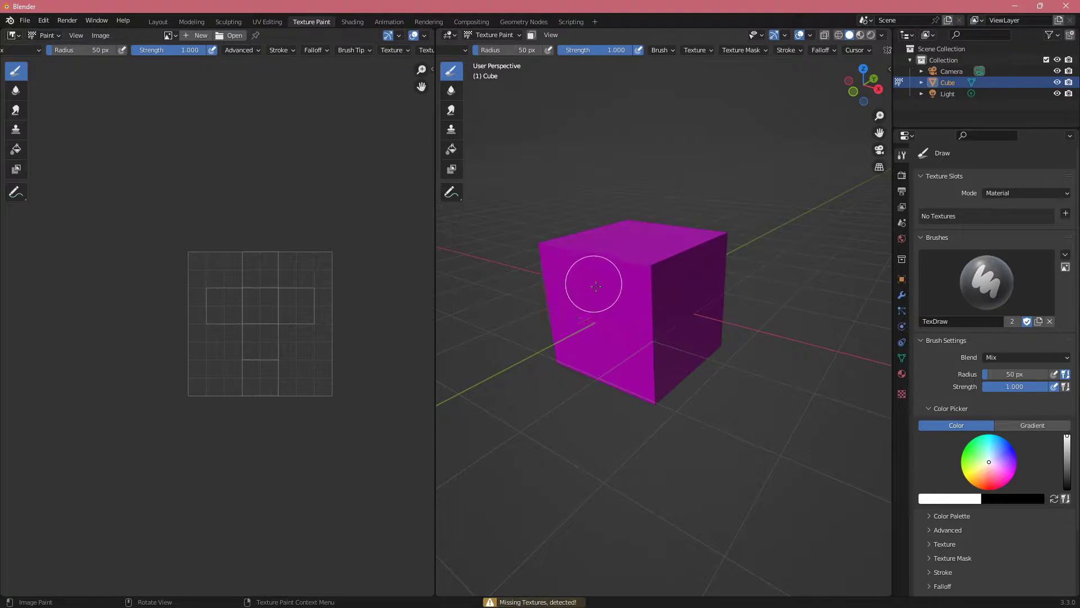
pyautogui.moveTo(605, 306); pyautogui.dragTo(580, 304, button='middle')
pyautogui.moveTo(355, 265); pyautogui.dragTo(340, 255, button='middle')
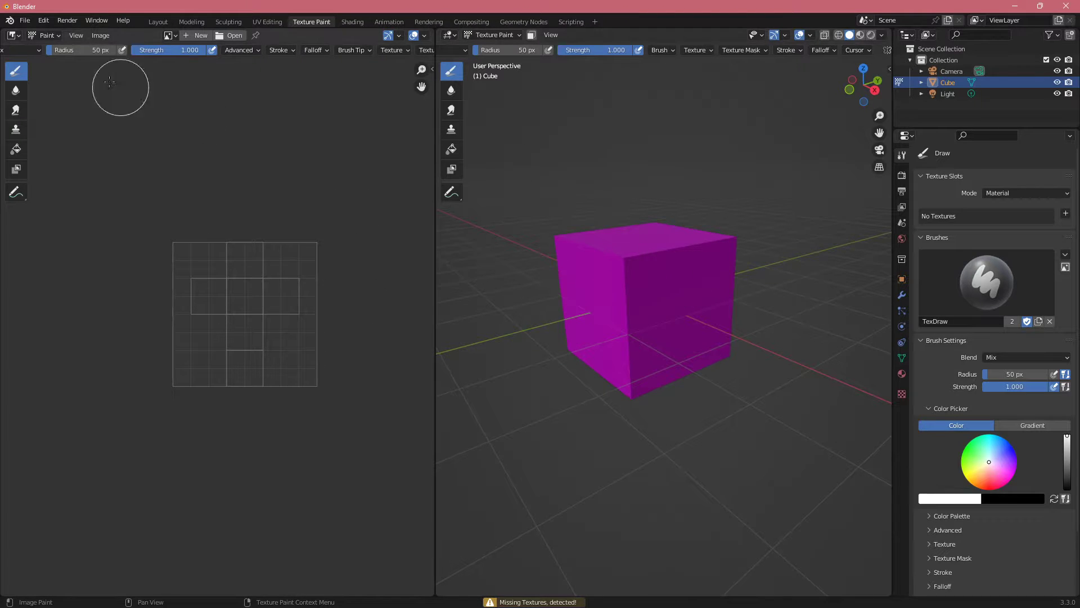
# Step: Switch the image editor to View mode and back to Paint mode
pyautogui.click(49, 36)
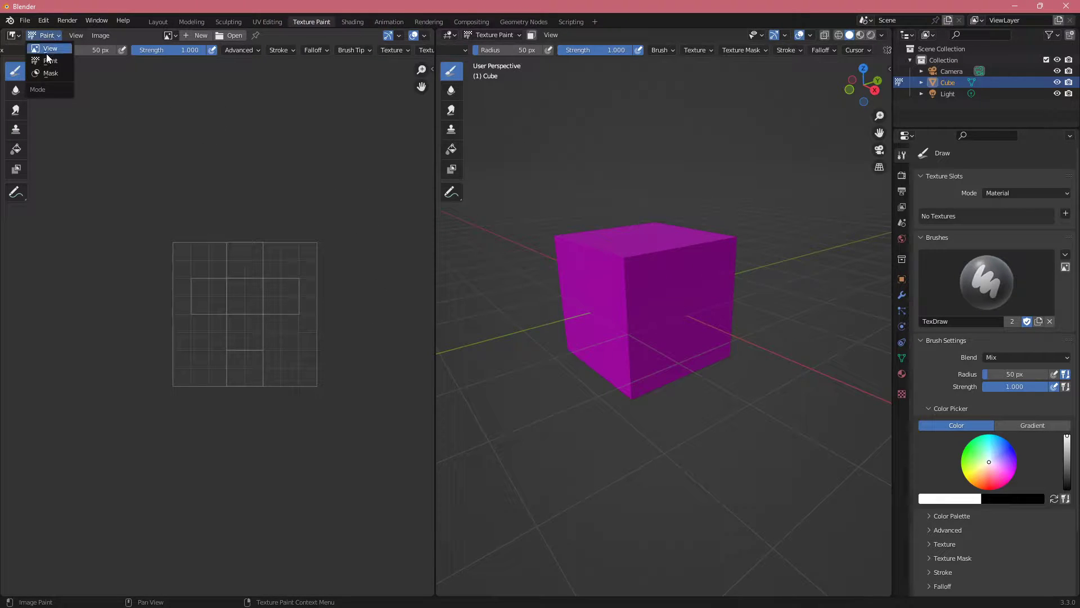
pyautogui.click(48, 49)
pyautogui.click(50, 38)
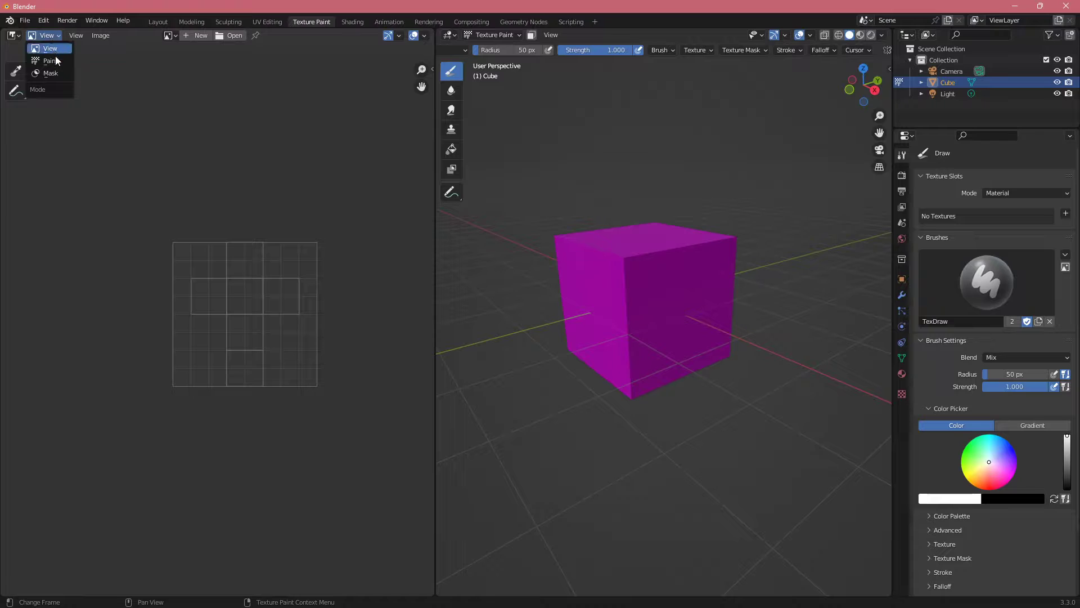
pyautogui.click(51, 61)
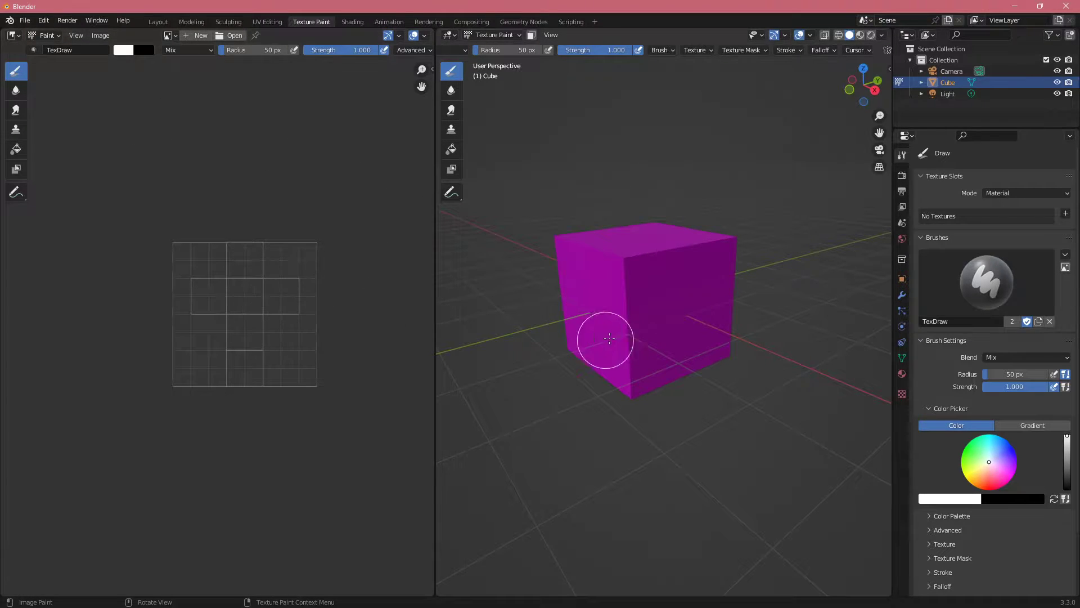
pyautogui.moveTo(602, 338); pyautogui.dragTo(622, 297, button='middle')
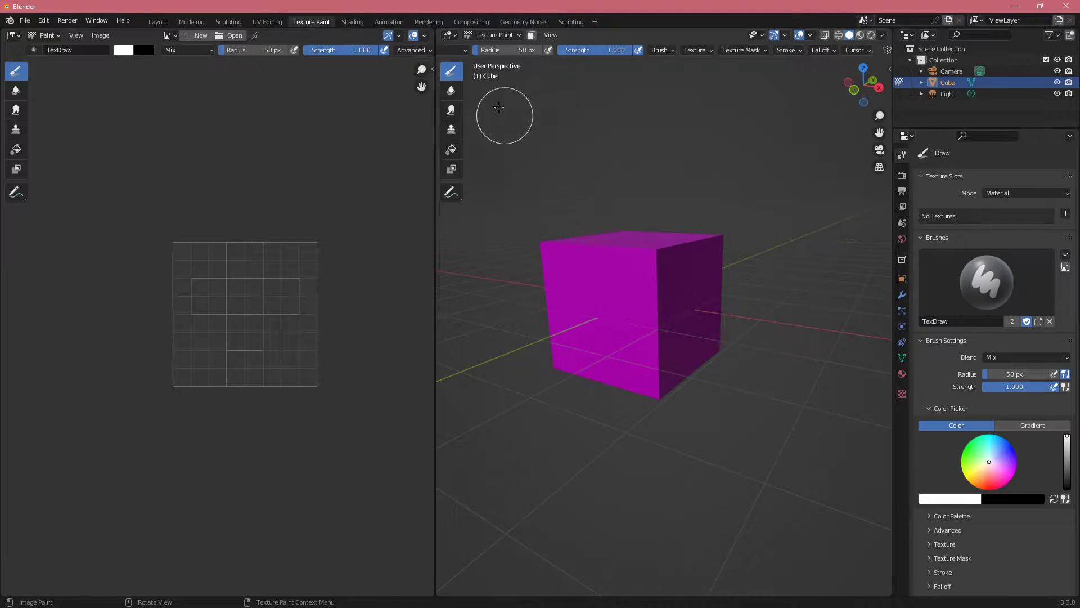
# Step: In the Shading workspace, add an Image Texture node beside the Principled BSDF of the cube's material
pyautogui.click(352, 22)
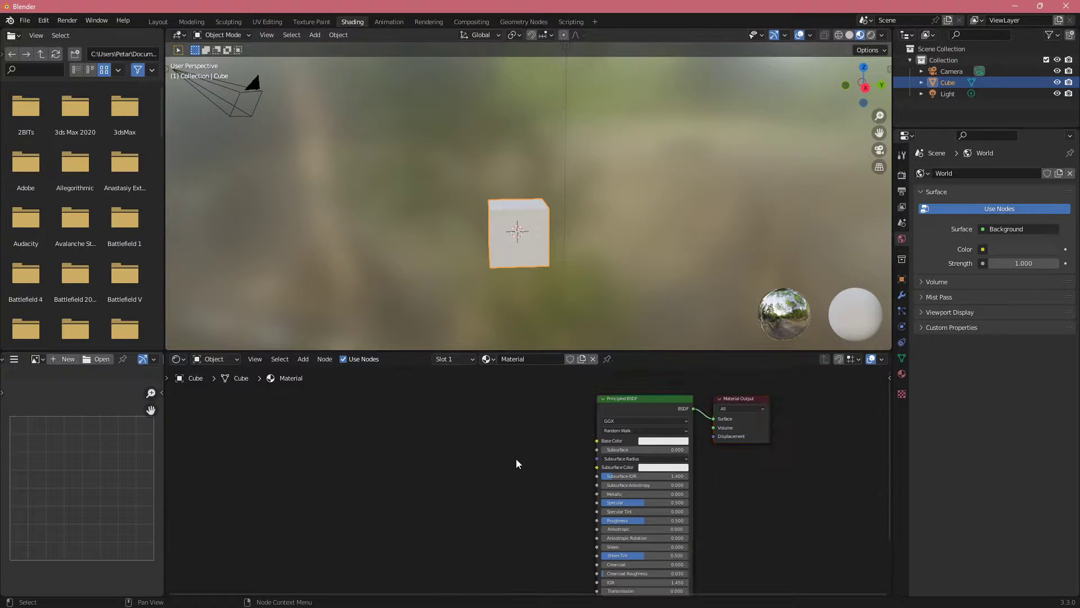
pyautogui.hotkey('shift', 'a')
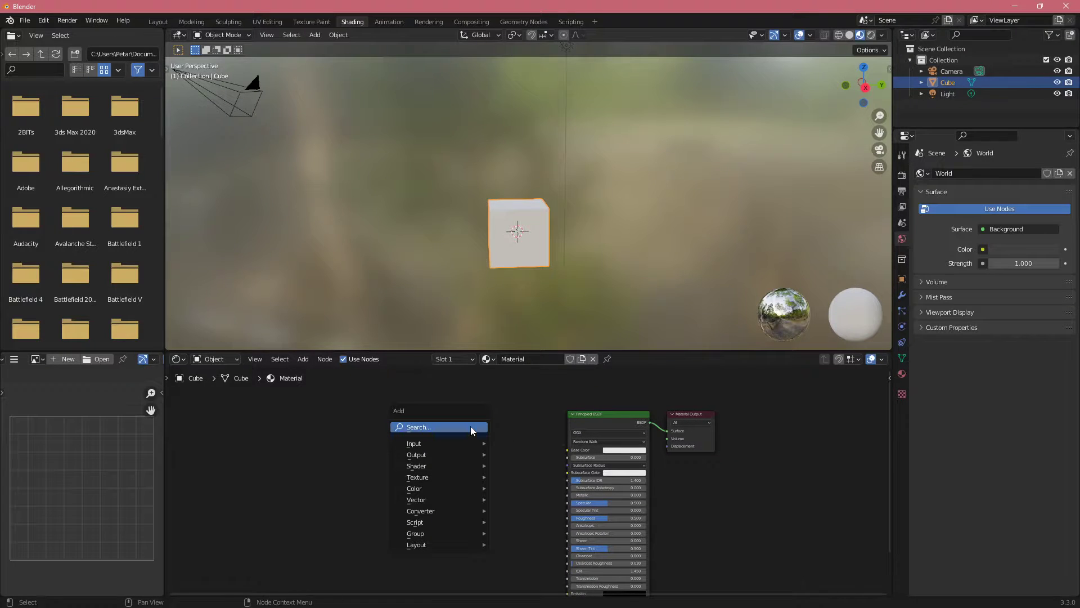
pyautogui.click(471, 426)
pyautogui.write('texture')
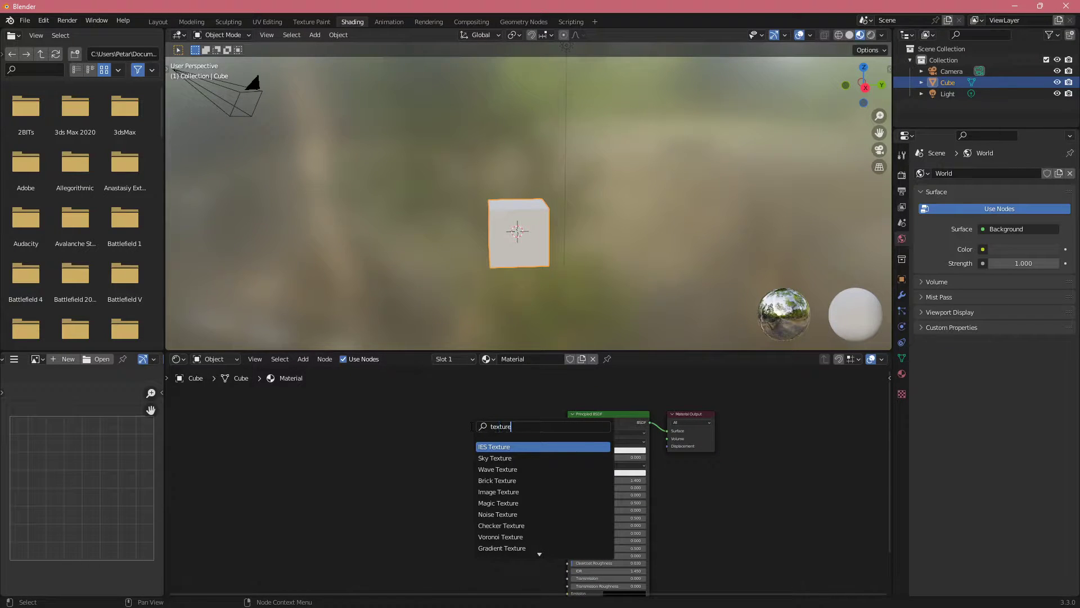
pyautogui.press('Down')
pyautogui.press('Down')
pyautogui.press('Down')
pyautogui.press('Down')
pyautogui.press('Return')
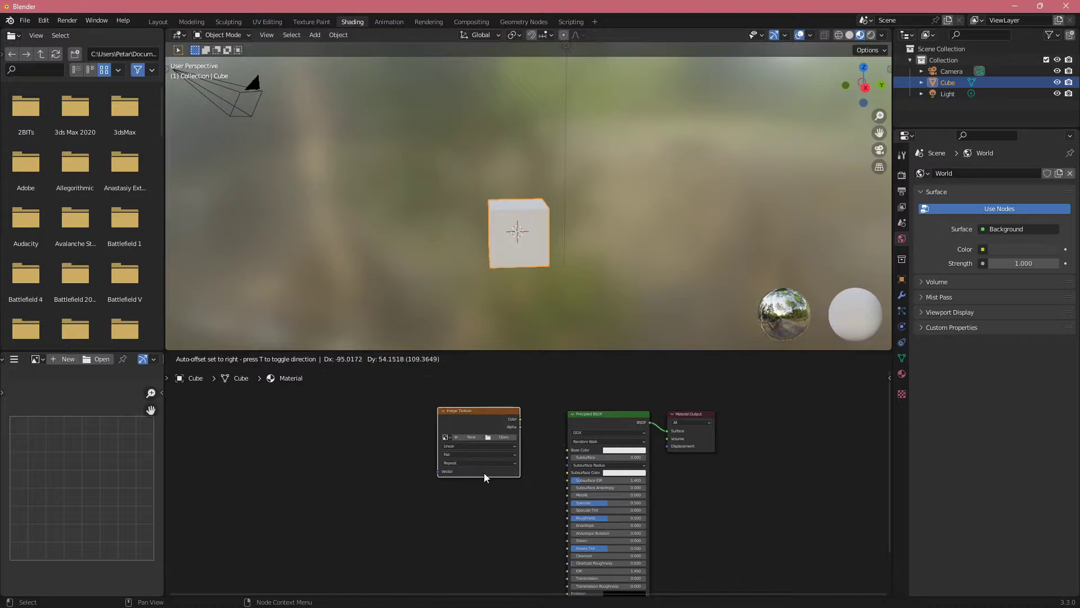
pyautogui.click(484, 472)
pyautogui.hotkey('shift', 'a')
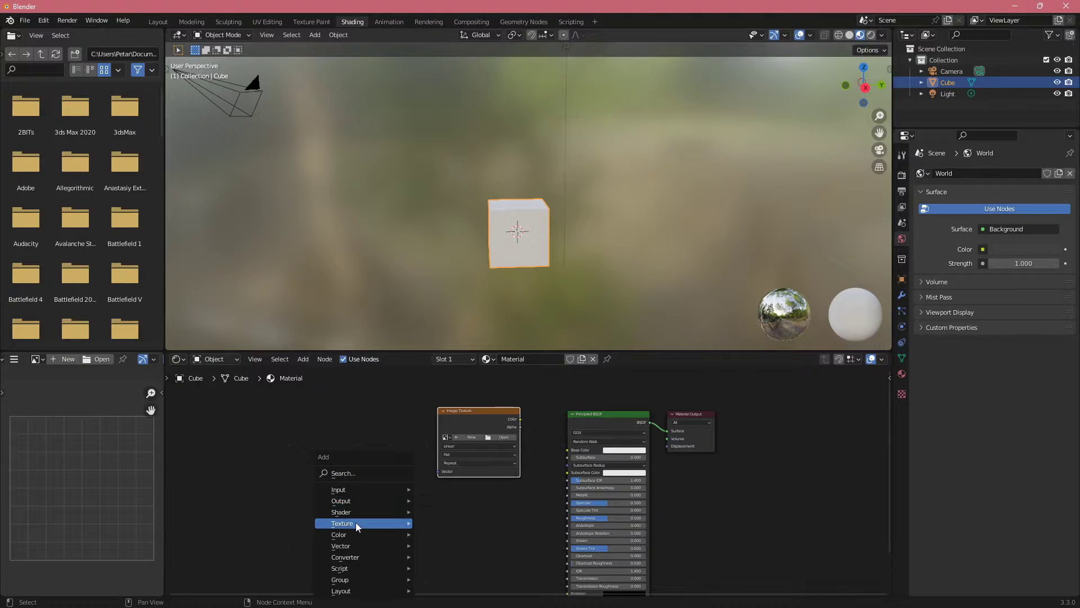
pyautogui.moveTo(355, 522)
pyautogui.click(462, 431)
pyautogui.click(416, 420)
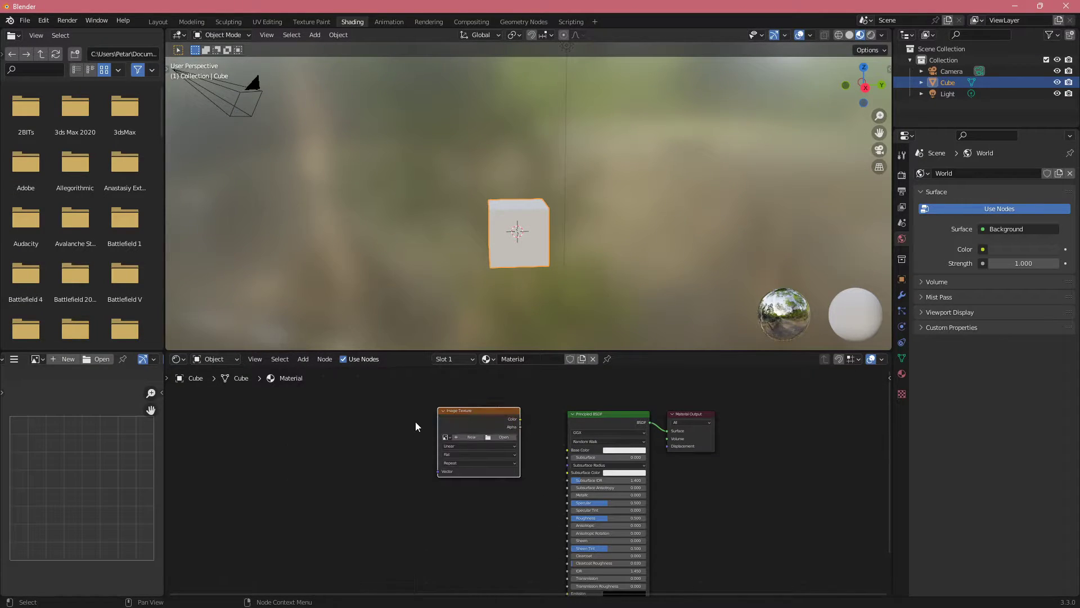
# Step: Create a blank 1024 x 1024 px image named TexturePainting with a mid-grey fill in the Image Texture node
pyautogui.scroll(2, 488, 495)
pyautogui.moveTo(504, 403); pyautogui.dragTo(502, 418, button='middle')
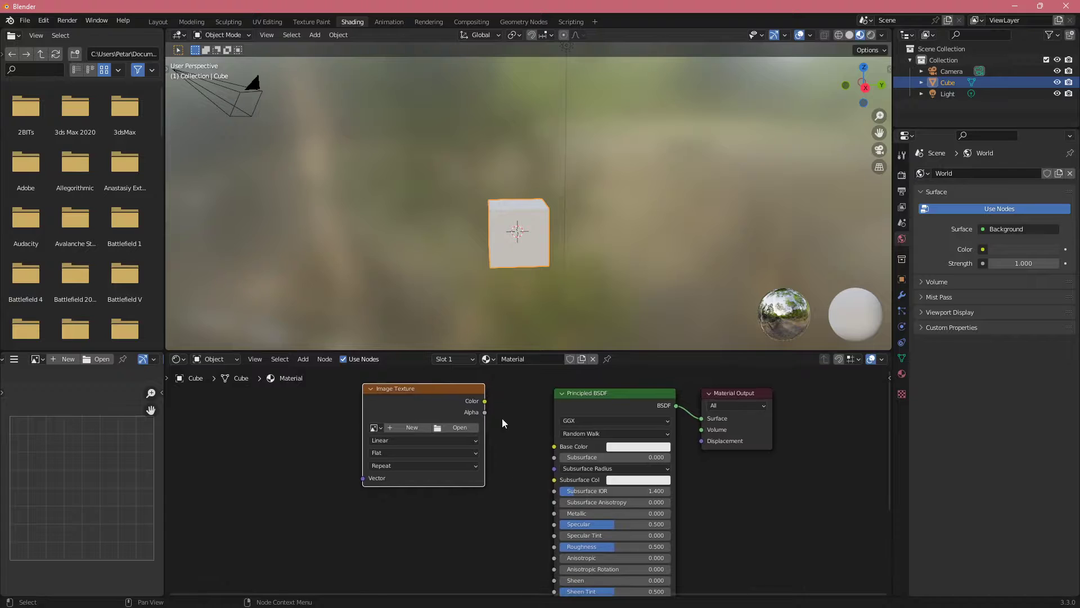
pyautogui.click(393, 427)
pyautogui.click(411, 446)
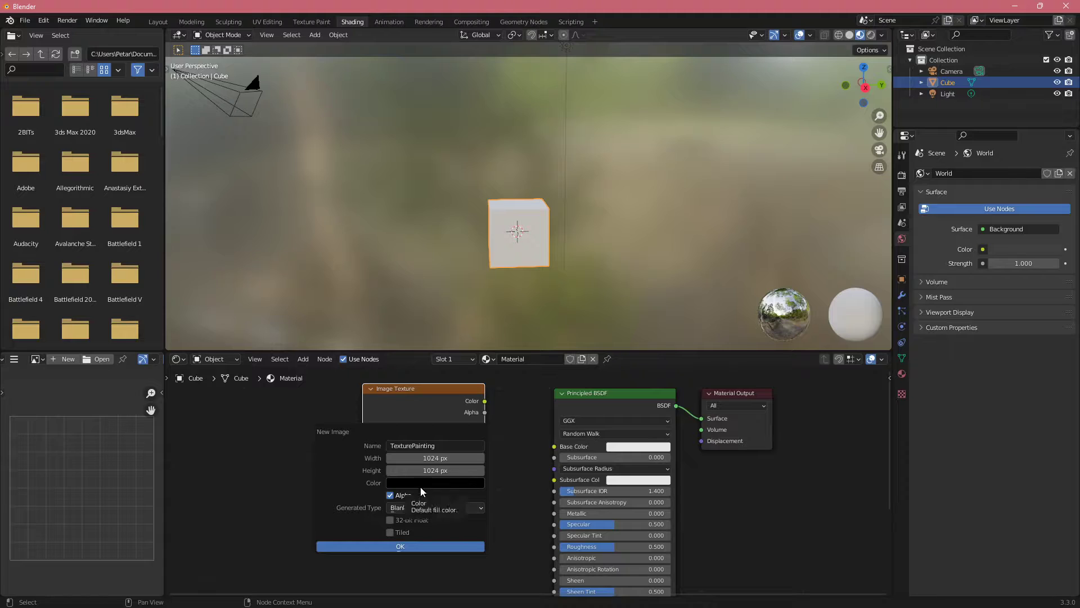
pyautogui.click(439, 484)
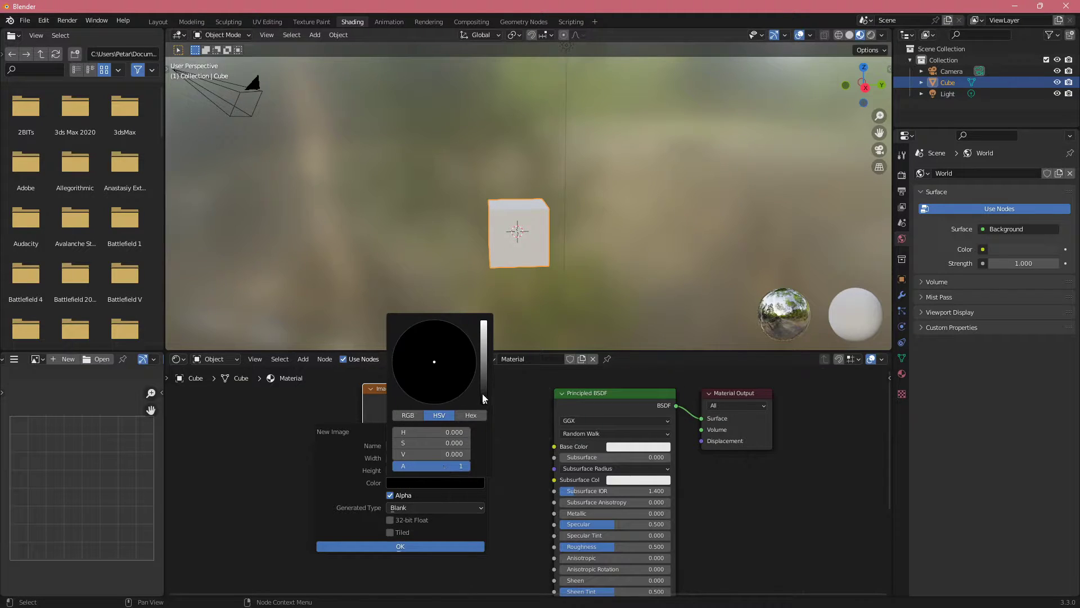
pyautogui.moveTo(482, 393); pyautogui.dragTo(483, 360)
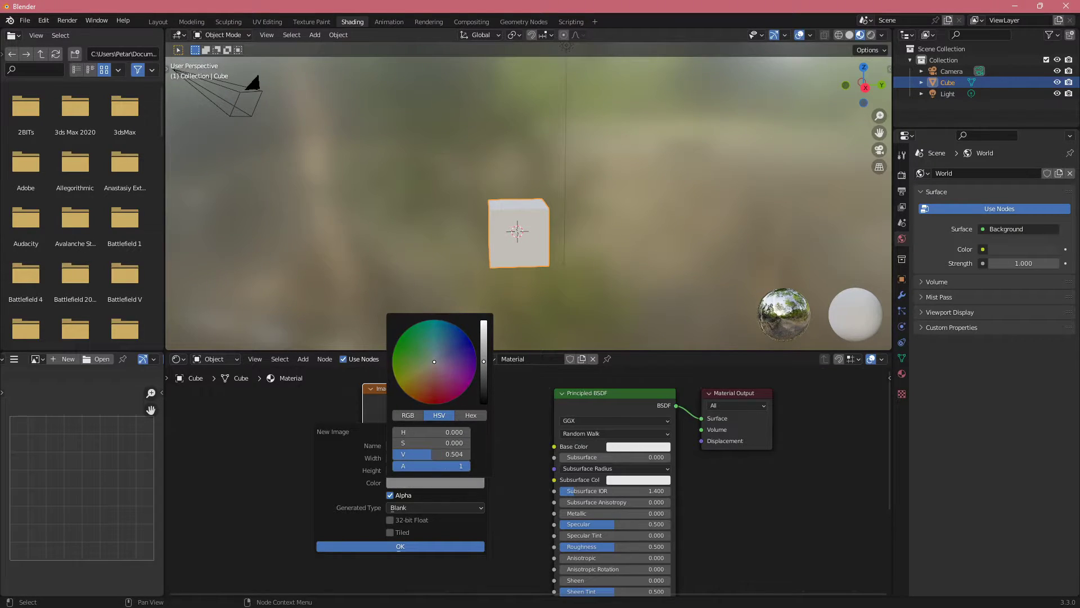
pyautogui.click(423, 546)
# Step: Connect the Color output of the TexturePainting node to the Base Color of the Principled BSDF
pyautogui.moveTo(550, 438); pyautogui.dragTo(555, 442)
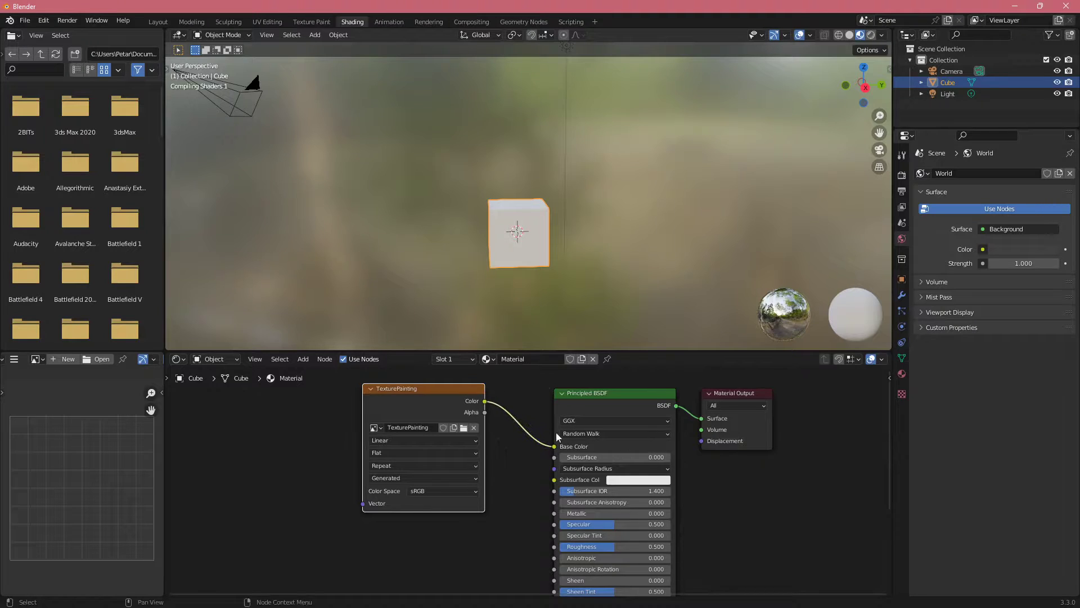
pyautogui.moveTo(476, 263); pyautogui.dragTo(503, 184, button='middle')
pyautogui.scroll(2, 515, 231)
# Step: In the Texture Paint workspace, paint soft white strokes with the 50 px Draw brush over the cube's nearest upper corner
pyautogui.click(312, 22)
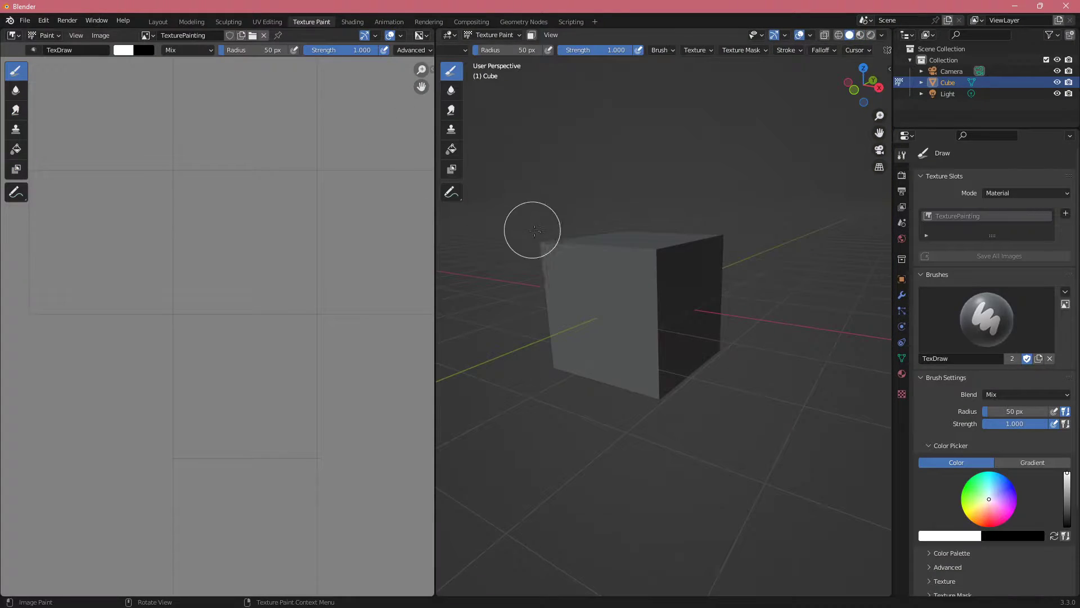
pyautogui.keyDown('shift'); pyautogui.moveTo(610, 255); pyautogui.dragTo(635, 285, button='middle'); pyautogui.keyUp('shift')
pyautogui.moveTo(277, 272); pyautogui.dragTo(230, 284, button='middle')
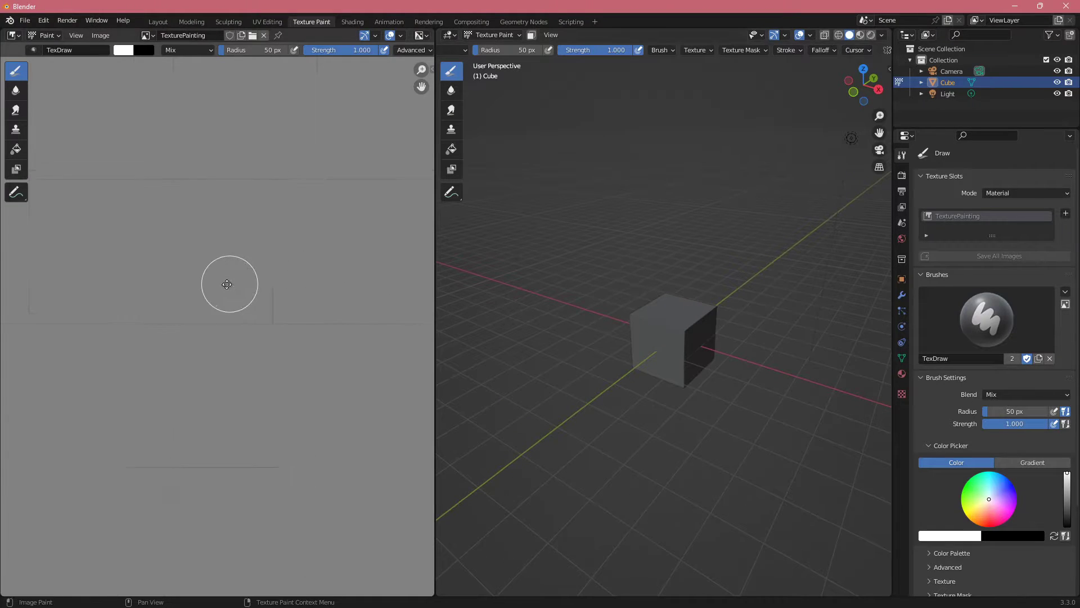
pyautogui.scroll(-7, 241, 277)
pyautogui.scroll(5, 241, 277)
pyautogui.moveTo(699, 325); pyautogui.dragTo(673, 325, button='middle')
pyautogui.scroll(3, 670, 329)
pyautogui.moveTo(673, 325); pyautogui.dragTo(674, 312)
pyautogui.moveTo(673, 318)
pyautogui.mouseDown(button='middle')
pyautogui.moveTo(692, 356)
pyautogui.moveTo(718, 357)
pyautogui.moveTo(608, 309)
pyautogui.mouseUp(button='middle')
pyautogui.scroll(3, 720, 347)
pyautogui.moveTo(608, 309)
pyautogui.mouseDown()
pyautogui.moveTo(663, 277)
pyautogui.moveTo(630, 297)
pyautogui.moveTo(646, 304)
pyautogui.mouseUp()
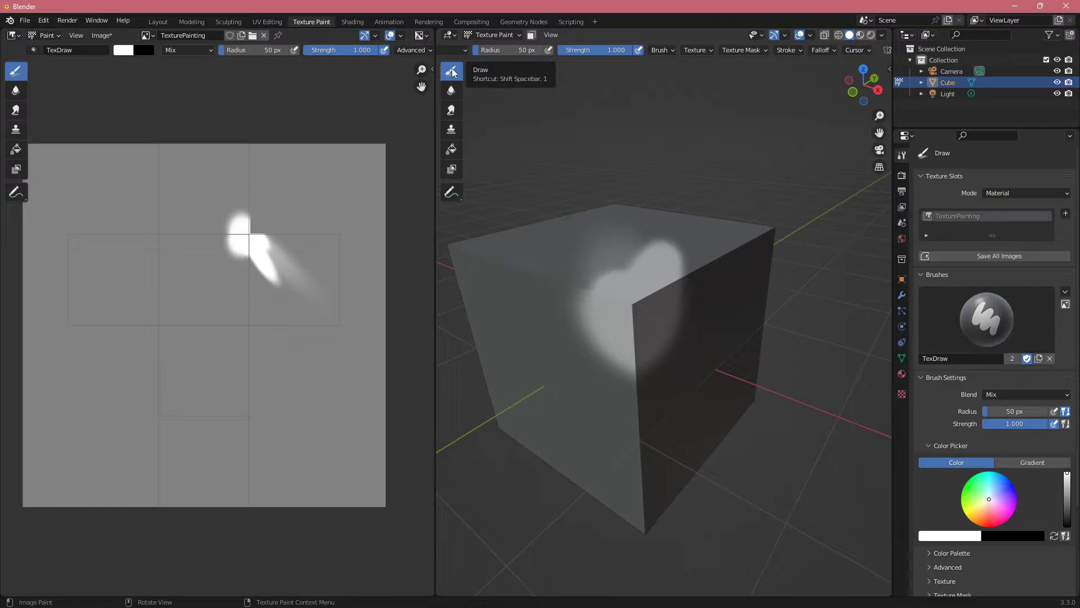
pyautogui.scroll(-5, 934, 355)
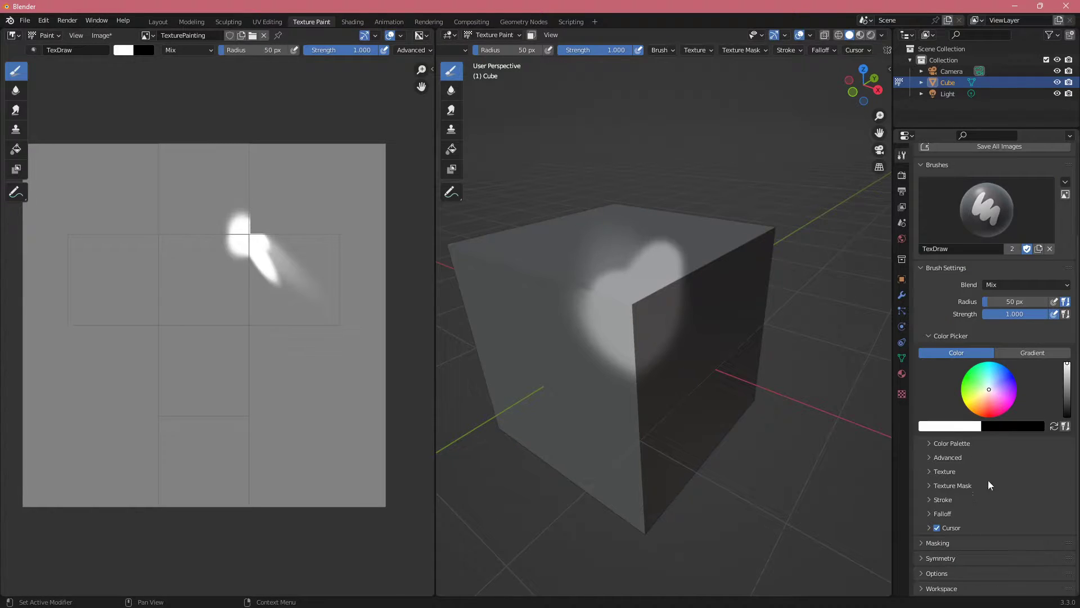
# Step: Try out the Soften tool selection, return to the Draw brush and extend the white paint down the cube's near vertical edge
pyautogui.click(451, 91)
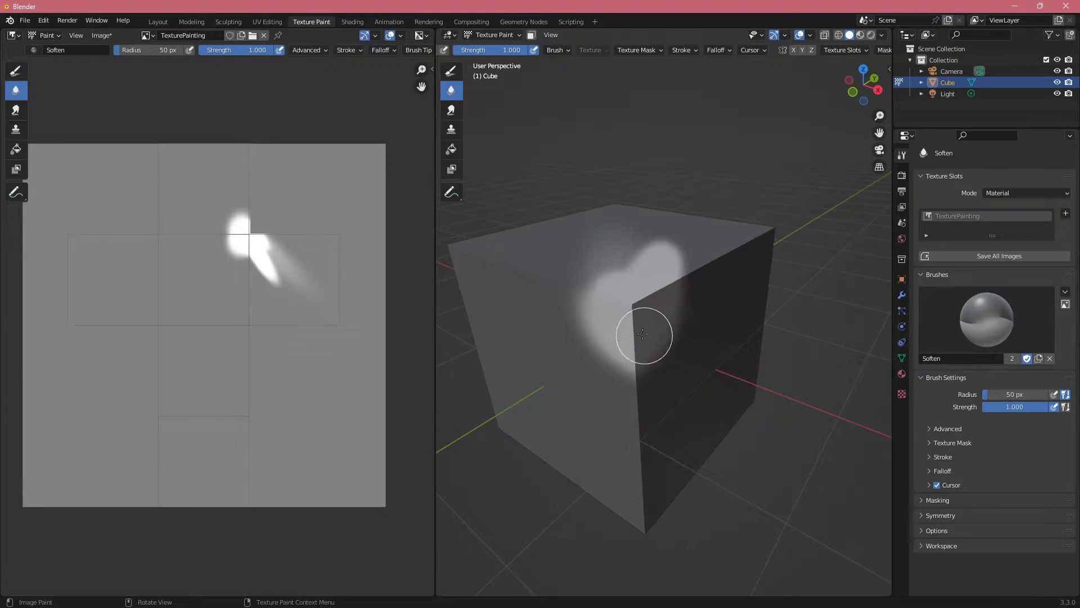
pyautogui.click(451, 71)
pyautogui.moveTo(567, 241); pyautogui.dragTo(693, 316, button='middle')
pyautogui.moveTo(689, 313); pyautogui.dragTo(677, 330)
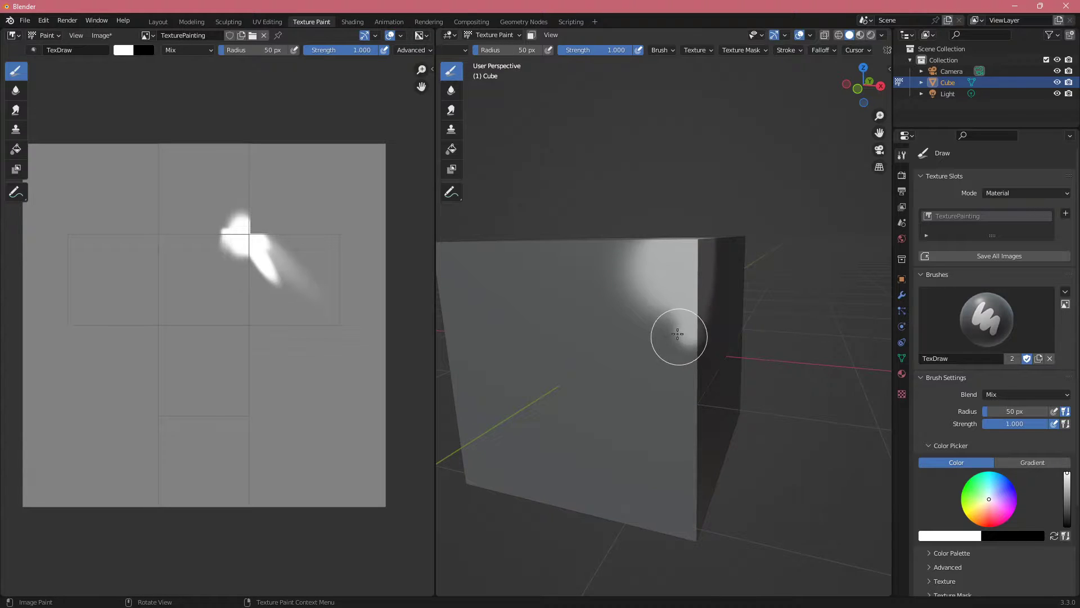
pyautogui.moveTo(677, 331)
pyautogui.mouseDown(button='middle')
pyautogui.moveTo(647, 298)
pyautogui.moveTo(656, 332)
pyautogui.mouseUp(button='middle')
pyautogui.moveTo(656, 333); pyautogui.dragTo(661, 335)
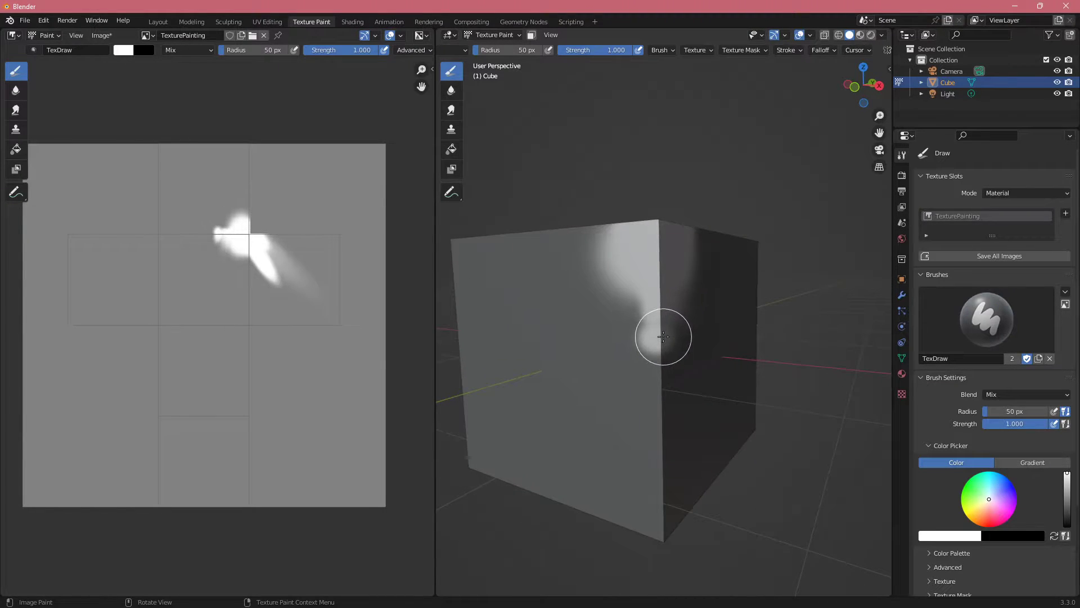
pyautogui.moveTo(660, 336)
pyautogui.mouseDown(button='middle')
pyautogui.moveTo(683, 304)
pyautogui.moveTo(694, 230)
pyautogui.mouseUp(button='middle')
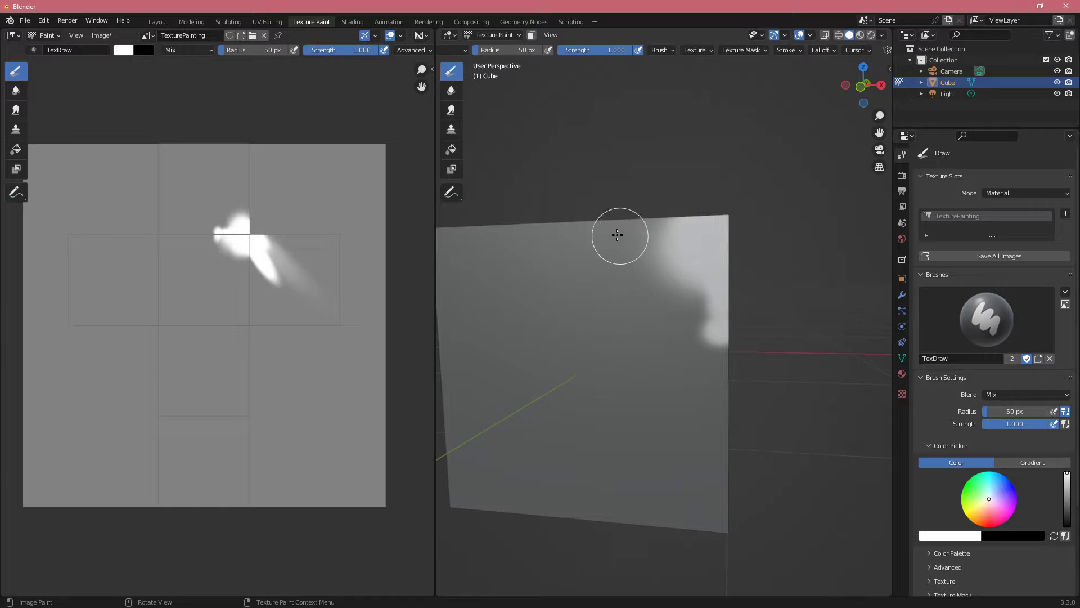
# Step: Paint a separate white patch with the Draw brush along the upper edge of the cube's side face
pyautogui.moveTo(617, 234)
pyautogui.mouseDown()
pyautogui.moveTo(584, 224)
pyautogui.moveTo(602, 227)
pyautogui.mouseUp()
pyautogui.moveTo(602, 227)
pyautogui.mouseDown(button='middle')
pyautogui.moveTo(661, 347)
pyautogui.moveTo(615, 306)
pyautogui.moveTo(648, 314)
pyautogui.mouseUp(button='middle')
pyautogui.scroll(3, 615, 306)
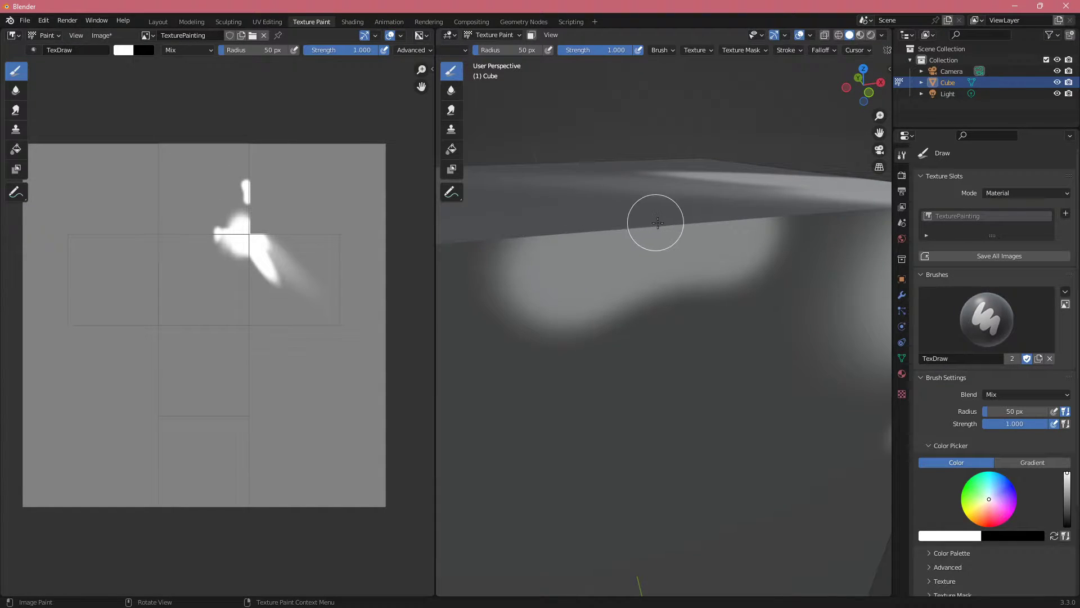
pyautogui.moveTo(662, 248); pyautogui.dragTo(671, 290, button='middle')
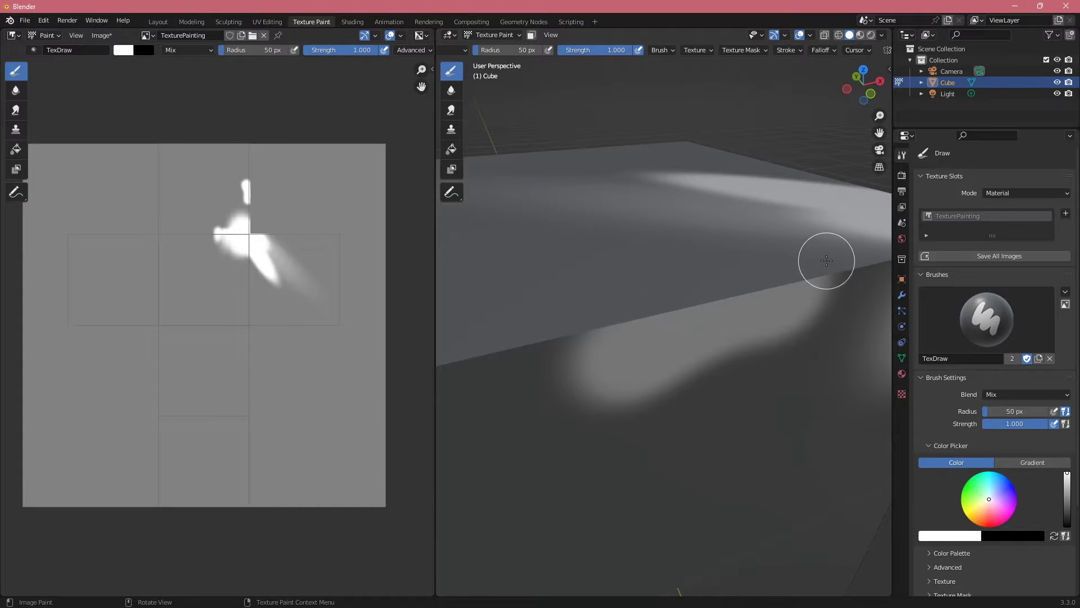
# Step: Blur the white patch along the cube's upper edge using the Soften brush with a 96 px radius
pyautogui.click(451, 90)
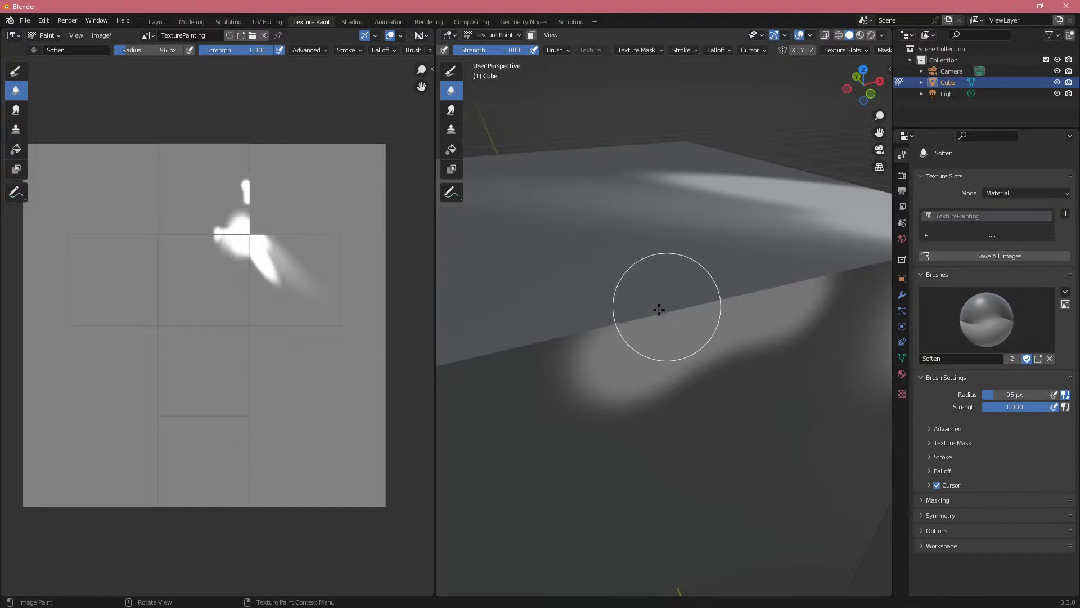
pyautogui.moveTo(663, 306); pyautogui.dragTo(673, 338, button='middle')
pyautogui.moveTo(852, 344); pyautogui.dragTo(836, 392)
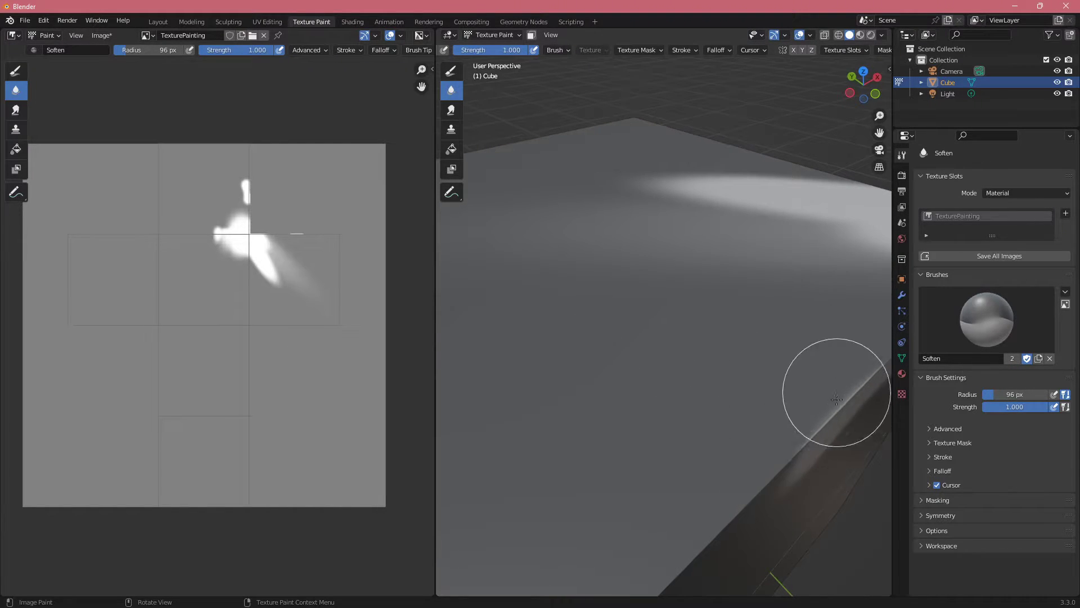
pyautogui.moveTo(836, 392)
pyautogui.mouseDown(button='middle')
pyautogui.moveTo(821, 415)
pyautogui.moveTo(578, 343)
pyautogui.moveTo(629, 393)
pyautogui.moveTo(510, 502)
pyautogui.mouseUp(button='middle')
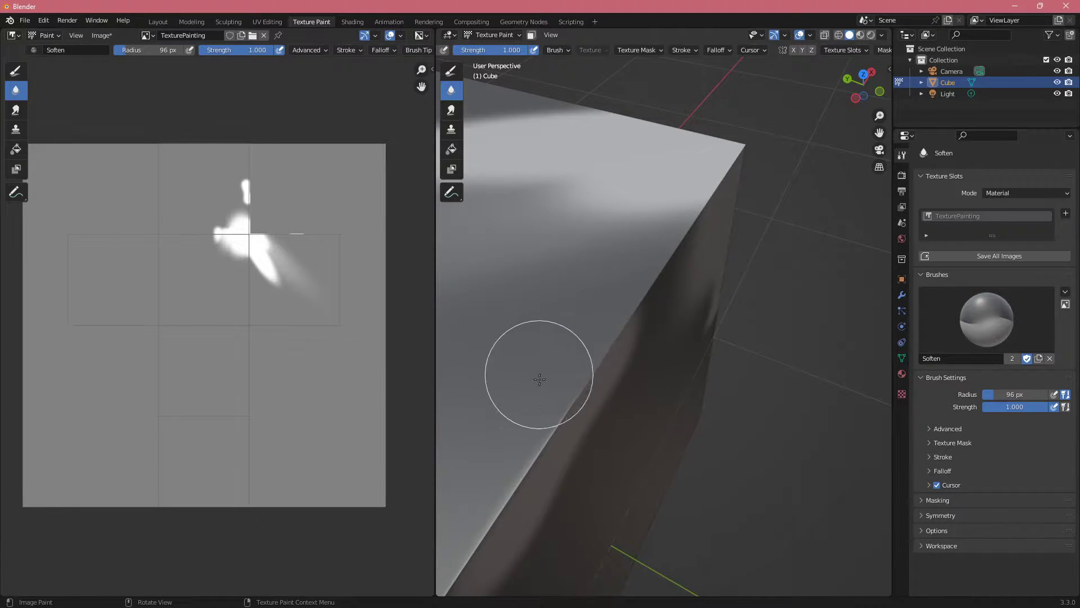
pyautogui.scroll(2, 606, 384)
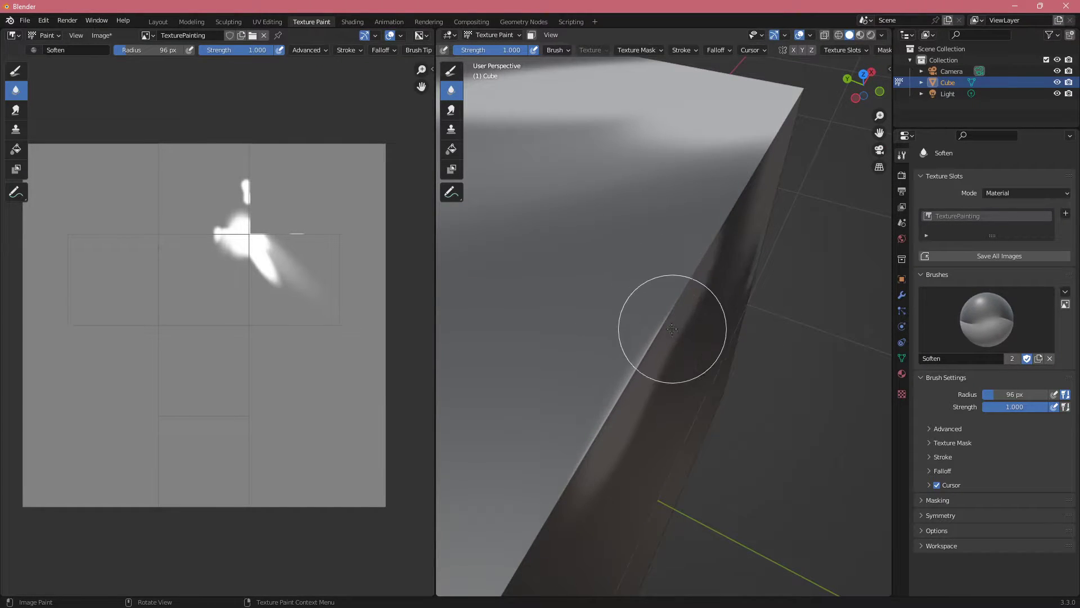
pyautogui.moveTo(692, 249); pyautogui.dragTo(541, 231, button='middle')
# Step: Try smearing the white patch on the cube's side face with the Smear brush at a 171 px radius
pyautogui.click(451, 110)
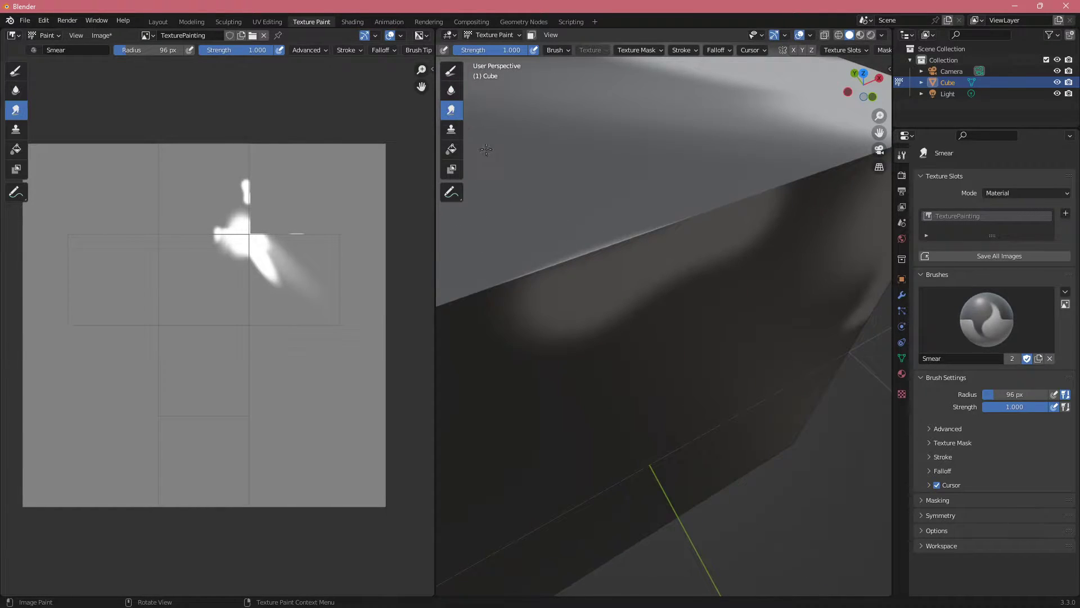
pyautogui.moveTo(585, 264); pyautogui.dragTo(619, 290, button='middle')
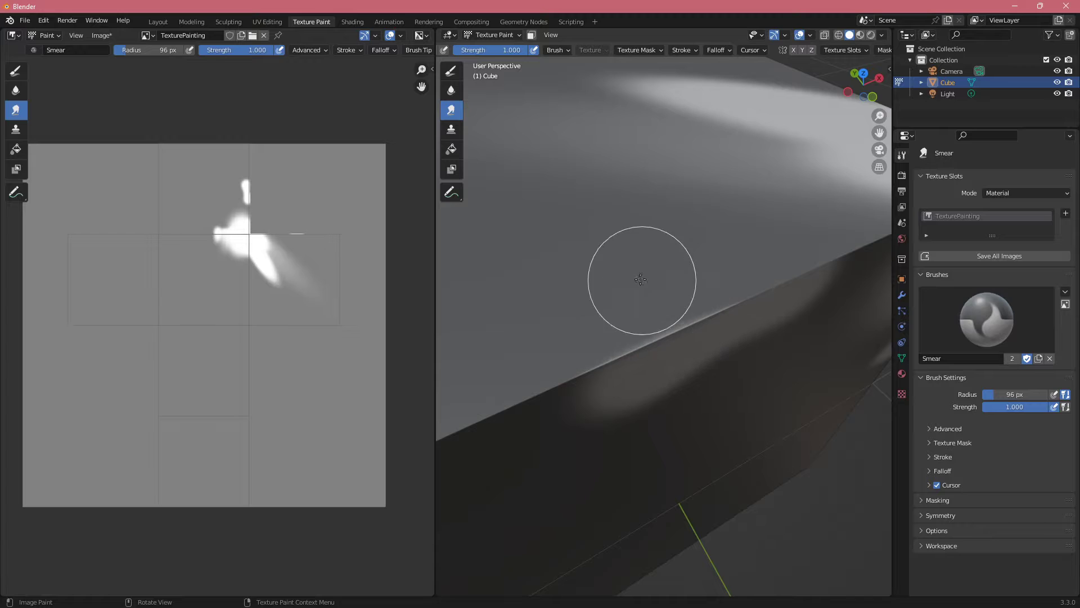
pyautogui.moveTo(672, 319); pyautogui.dragTo(586, 301, button='middle')
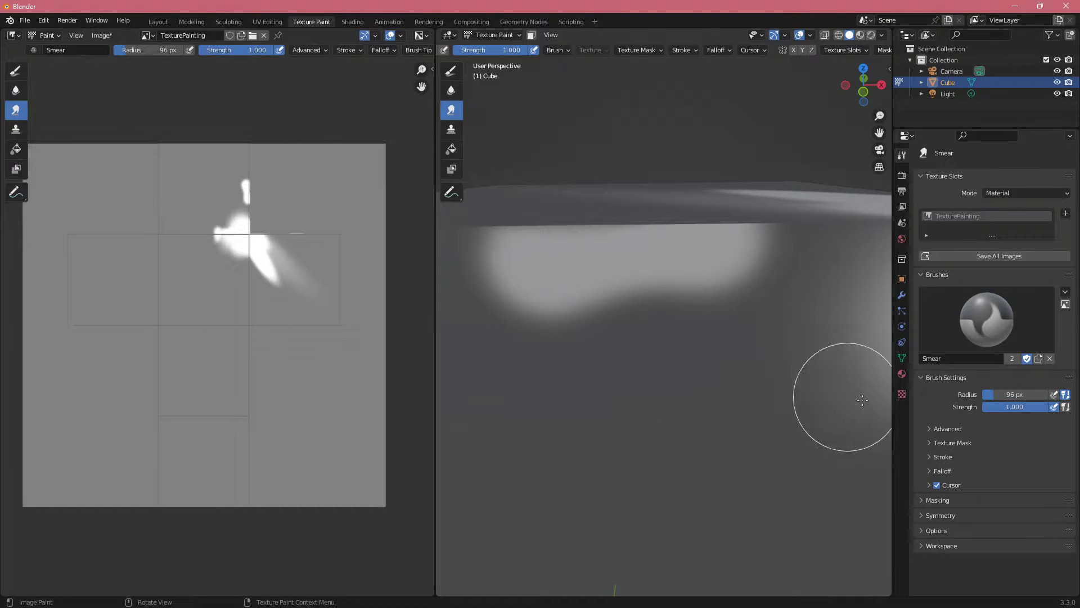
pyautogui.moveTo(996, 394); pyautogui.dragTo(1004, 395)
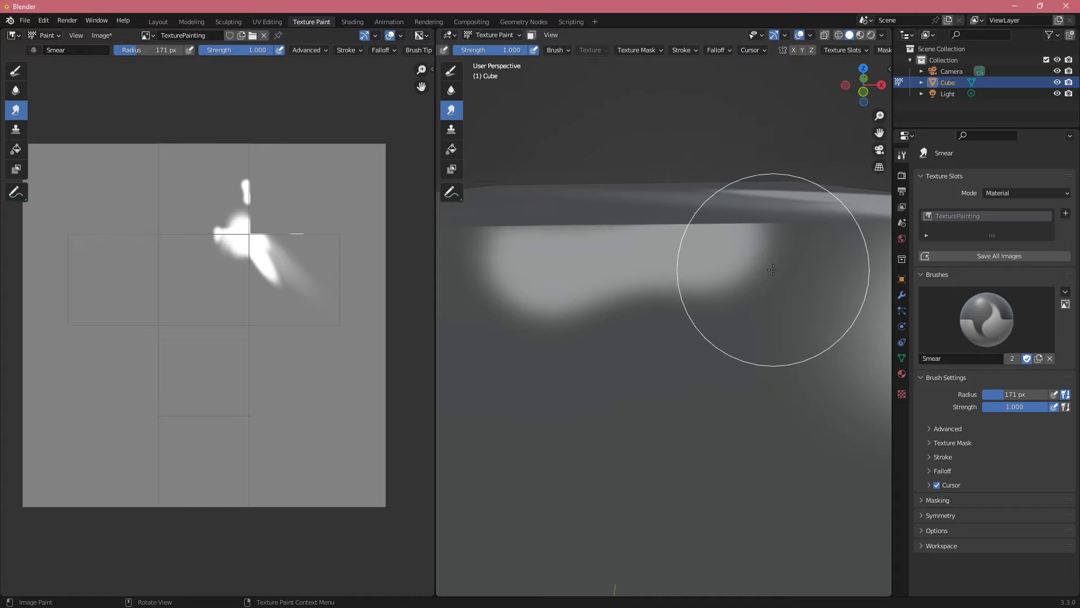
pyautogui.moveTo(765, 327)
pyautogui.mouseDown(button='middle')
pyautogui.moveTo(741, 322)
pyautogui.moveTo(760, 326)
pyautogui.mouseUp(button='middle')
pyautogui.moveTo(710, 301); pyautogui.dragTo(754, 313, button='middle')
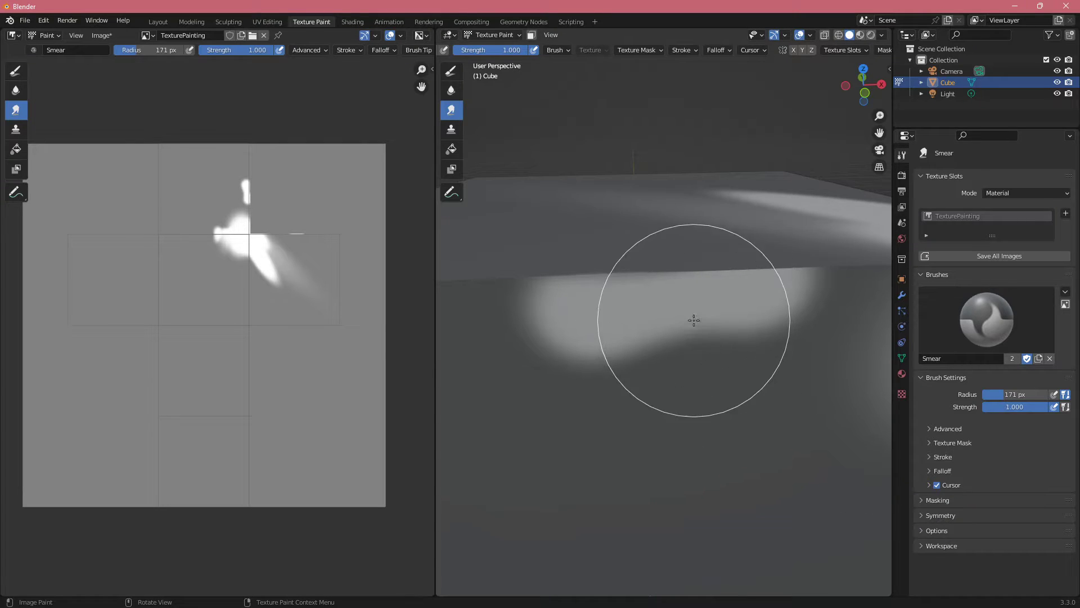
pyautogui.moveTo(695, 366); pyautogui.dragTo(687, 362, button='middle')
pyautogui.scroll(-3, 687, 362)
pyautogui.moveTo(615, 289); pyautogui.dragTo(631, 293, button='middle')
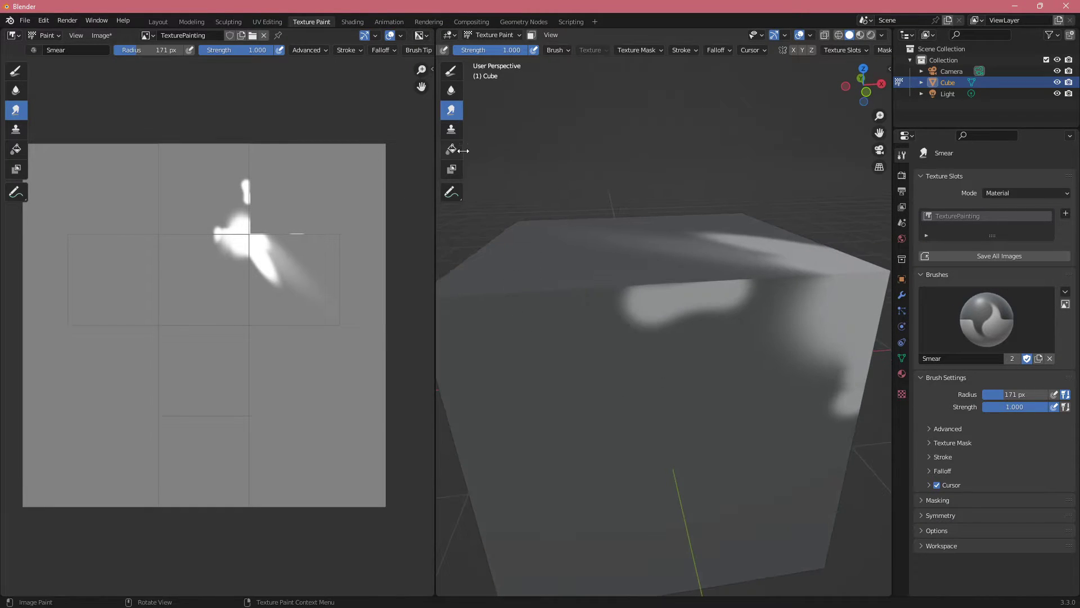
# Step: Place the Clone brush source on the blank side face and clone over the white patch and the nearby corner paint
pyautogui.click(451, 130)
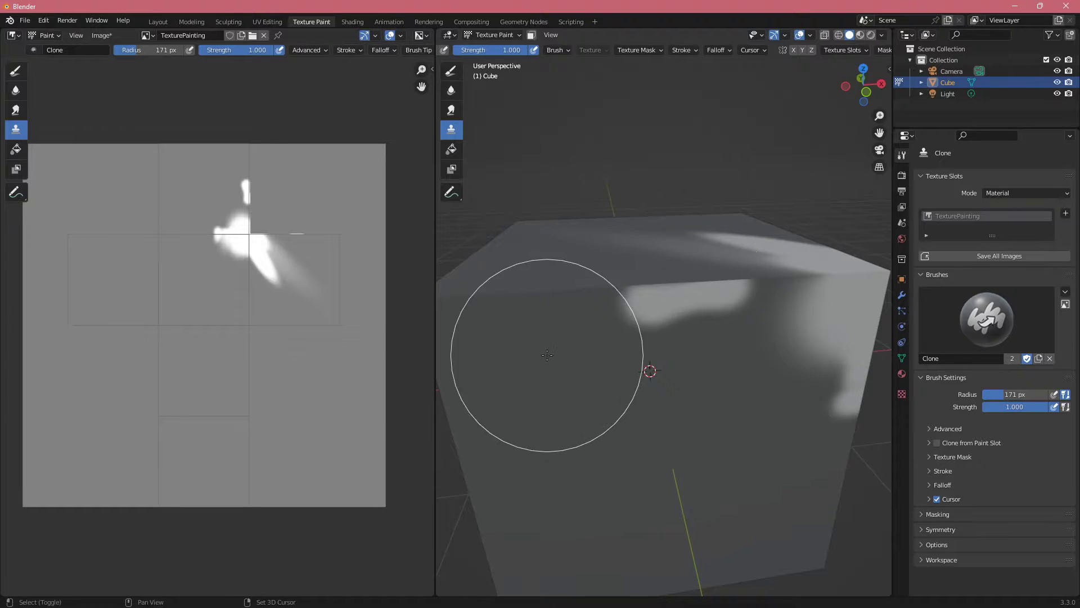
pyautogui.keyDown('ctrl'); pyautogui.click(547, 379); pyautogui.keyUp('ctrl')
pyautogui.moveTo(618, 364)
pyautogui.mouseDown()
pyautogui.moveTo(696, 314)
pyautogui.moveTo(688, 338)
pyautogui.moveTo(820, 330)
pyautogui.moveTo(801, 310)
pyautogui.moveTo(759, 333)
pyautogui.mouseUp()
pyautogui.moveTo(757, 334); pyautogui.dragTo(654, 308, button='middle')
pyautogui.moveTo(654, 308); pyautogui.dragTo(603, 322)
pyautogui.moveTo(588, 324); pyautogui.dragTo(625, 329, button='middle')
pyautogui.keyDown('ctrl'); pyautogui.click(632, 370); pyautogui.keyUp('ctrl')
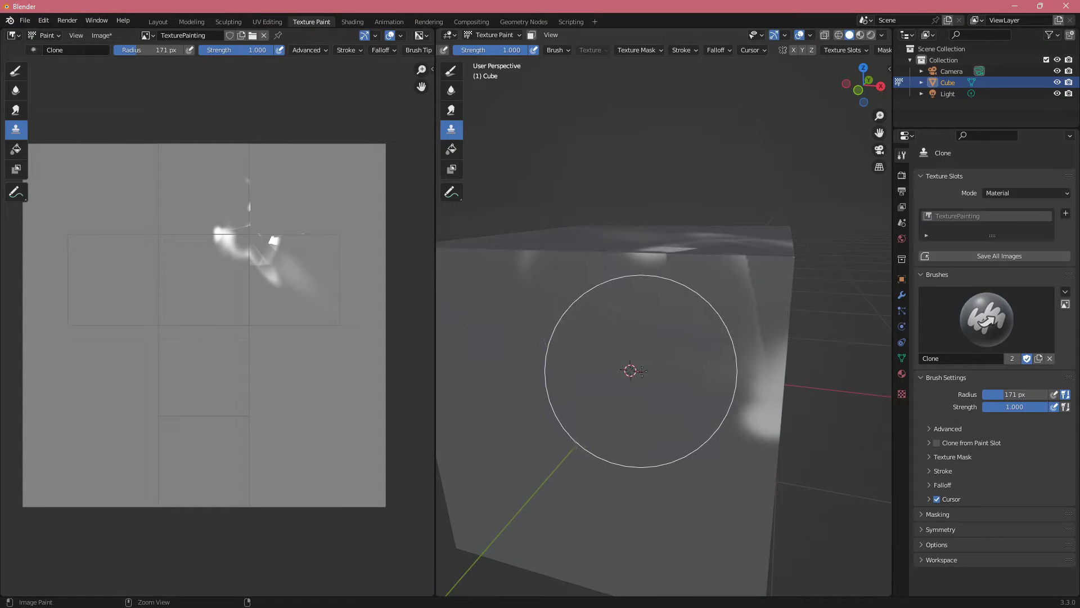
# Step: Move the clone source onto the white paint along the vertical edge and clone it around the upper corner and top face
pyautogui.keyDown('ctrl'); pyautogui.click(760, 395); pyautogui.keyUp('ctrl')
pyautogui.moveTo(744, 295)
pyautogui.mouseDown()
pyautogui.moveTo(687, 239)
pyautogui.moveTo(652, 314)
pyautogui.moveTo(743, 261)
pyautogui.mouseUp()
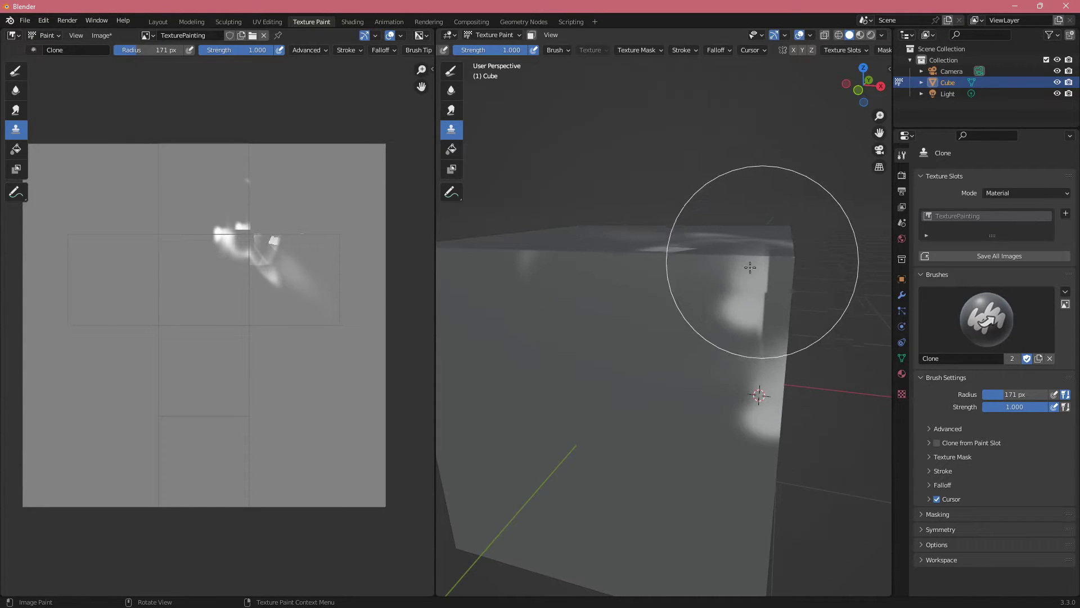
pyautogui.moveTo(743, 260); pyautogui.dragTo(659, 253, button='middle')
pyautogui.moveTo(732, 291); pyautogui.dragTo(726, 274)
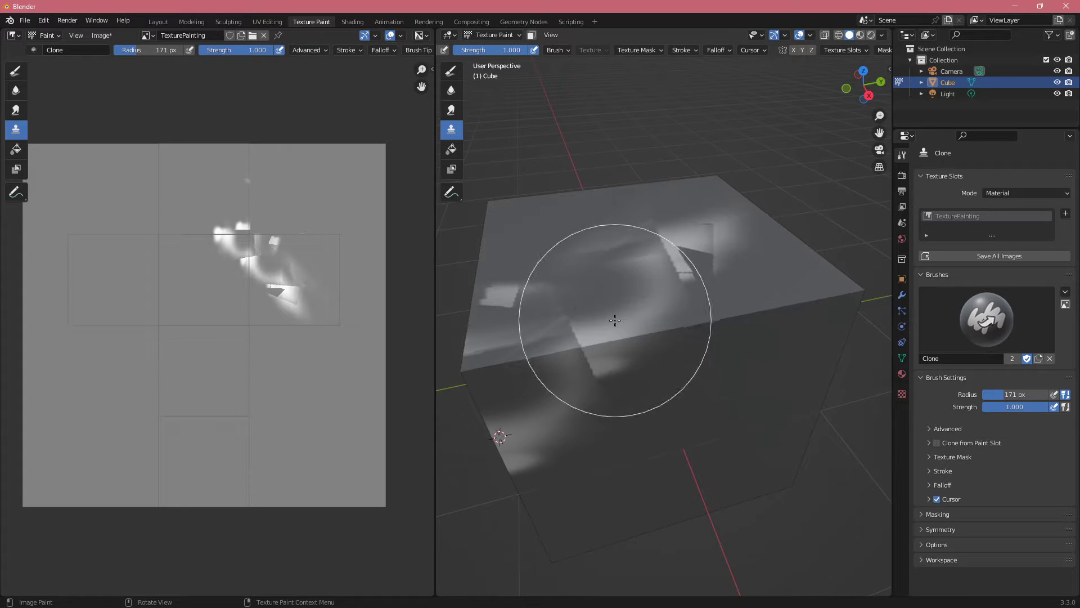
# Step: Set a new clone source near the side face's upper edge and clone a faint spot onto that face
pyautogui.moveTo(551, 335); pyautogui.dragTo(637, 306, button='middle')
pyautogui.keyDown('ctrl'); pyautogui.moveTo(602, 302); pyautogui.dragTo(581, 299); pyautogui.keyUp('ctrl')
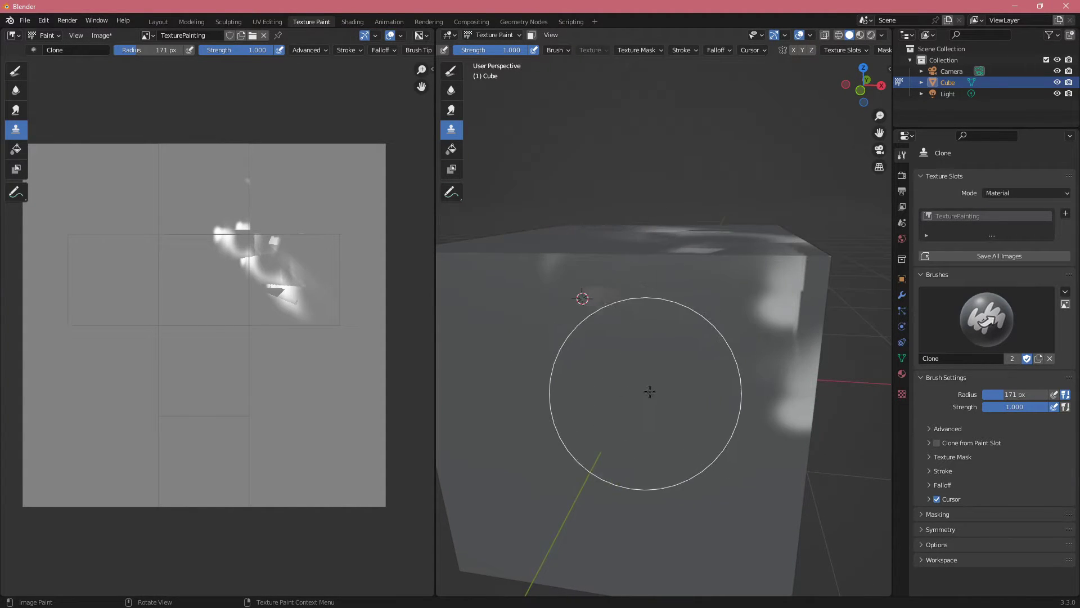
pyautogui.moveTo(646, 333)
pyautogui.mouseDown(button='middle')
pyautogui.moveTo(670, 353)
pyautogui.moveTo(663, 338)
pyautogui.mouseUp(button='middle')
# Step: Fill the whole cube texture with white using the Fill tool
pyautogui.click(451, 149)
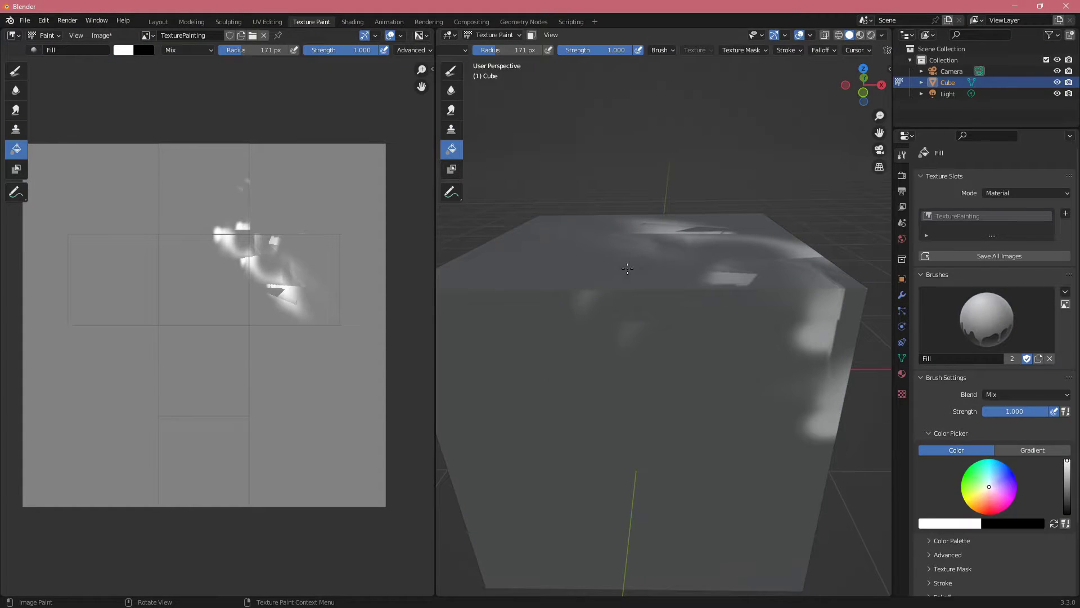
pyautogui.click(627, 268)
pyautogui.moveTo(627, 268); pyautogui.dragTo(737, 292, button='middle')
pyautogui.scroll(-4, 964, 487)
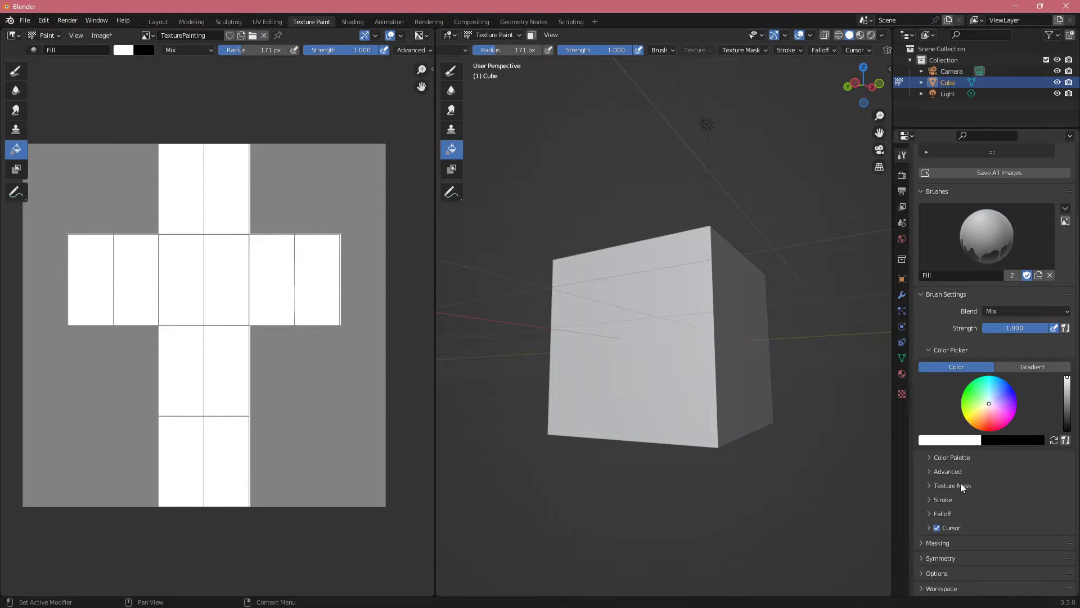
# Step: Try painting on the white cube with the Mask brush at 0.500 strength
pyautogui.click(457, 174)
pyautogui.moveTo(666, 315); pyautogui.dragTo(655, 366, button='middle')
pyautogui.moveTo(655, 365); pyautogui.dragTo(697, 391, button='middle')
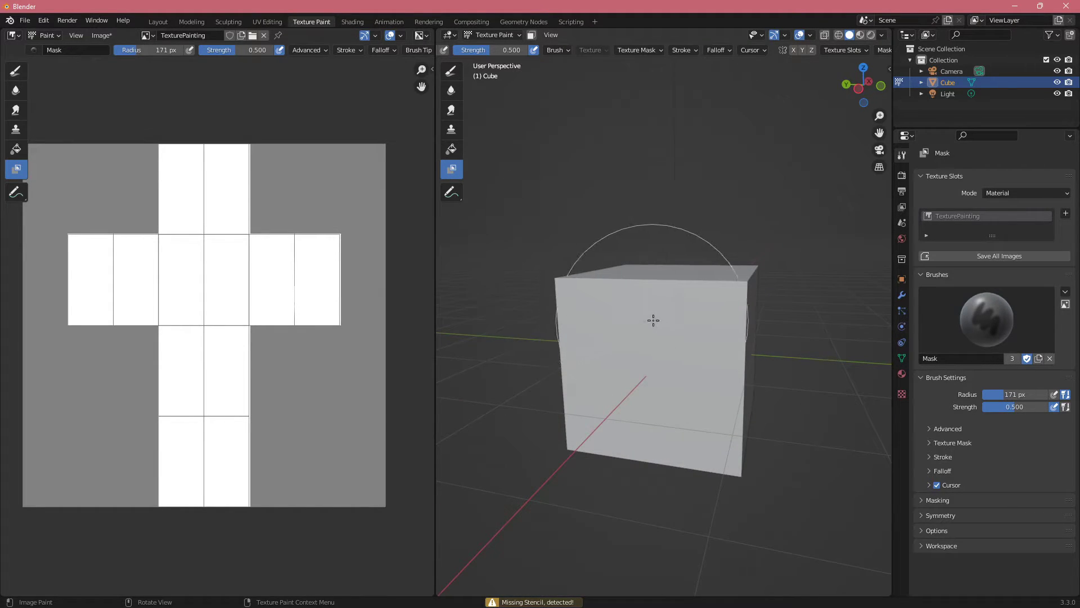
pyautogui.moveTo(651, 318)
pyautogui.mouseDown(button='middle')
pyautogui.moveTo(675, 317)
pyautogui.moveTo(647, 321)
pyautogui.moveTo(659, 351)
pyautogui.moveTo(617, 335)
pyautogui.moveTo(659, 340)
pyautogui.moveTo(627, 333)
pyautogui.moveTo(619, 338)
pyautogui.moveTo(642, 364)
pyautogui.moveTo(617, 365)
pyautogui.mouseUp(button='middle')
pyautogui.scroll(3, 634, 336)
pyautogui.scroll(-4, 620, 338)
pyautogui.scroll(4, 622, 366)
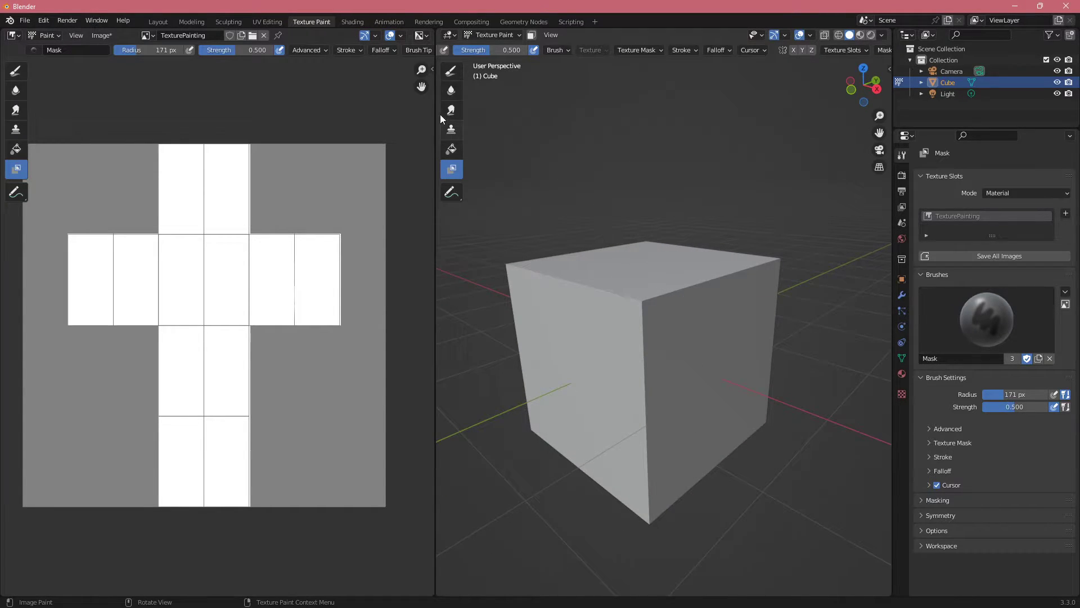
# Step: Switch to the Draw brush, swap the primary colour to black, and undo a test stroke on the cube
pyautogui.click(450, 72)
pyautogui.moveTo(704, 320)
pyautogui.mouseDown(button='middle')
pyautogui.moveTo(684, 330)
pyautogui.moveTo(680, 352)
pyautogui.moveTo(697, 366)
pyautogui.mouseUp(button='middle')
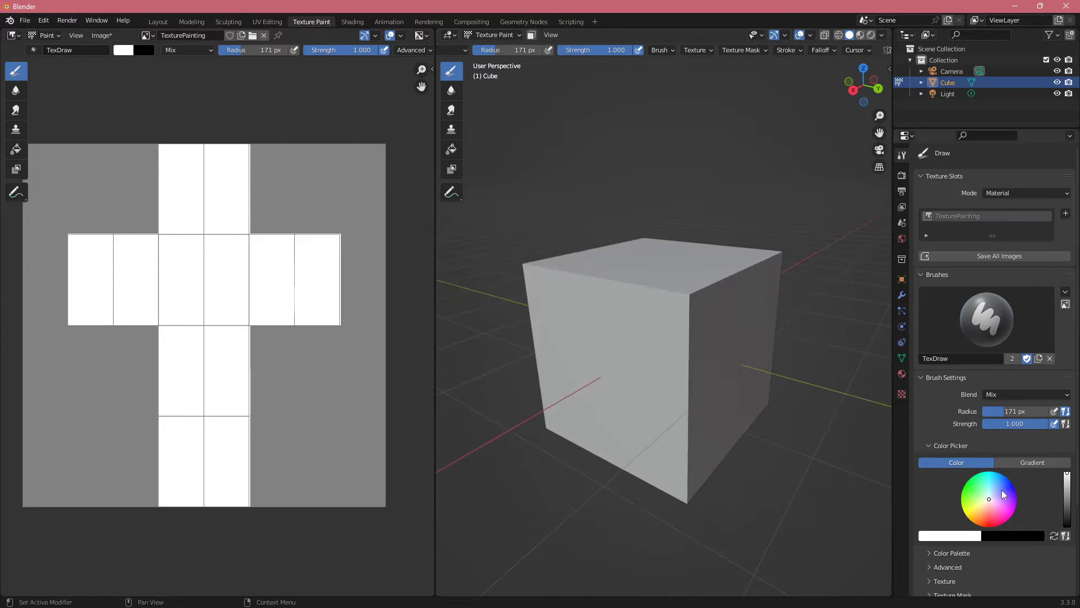
pyautogui.click(1055, 537)
pyautogui.moveTo(641, 343)
pyautogui.mouseDown()
pyautogui.moveTo(665, 340)
pyautogui.moveTo(668, 378)
pyautogui.moveTo(676, 334)
pyautogui.mouseUp()
pyautogui.hotkey('ctrl', 'z')
# Step: Reduce the Draw brush radius to 116 px
pyautogui.moveTo(706, 376)
pyautogui.mouseDown(button='middle')
pyautogui.moveTo(645, 347)
pyautogui.moveTo(673, 369)
pyautogui.mouseUp(button='middle')
pyautogui.press('f')
pyautogui.click(653, 349)
pyautogui.scroll(2, 646, 348)
pyautogui.scroll(-3, 684, 376)
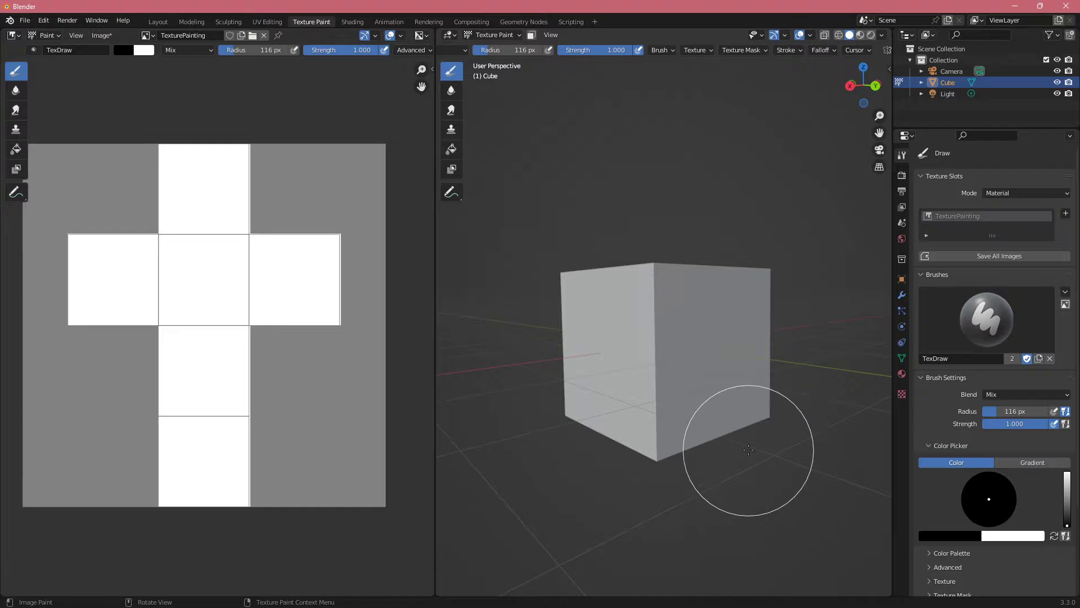
pyautogui.moveTo(647, 410)
pyautogui.mouseDown(button='middle')
pyautogui.moveTo(644, 398)
pyautogui.moveTo(657, 409)
pyautogui.mouseUp(button='middle')
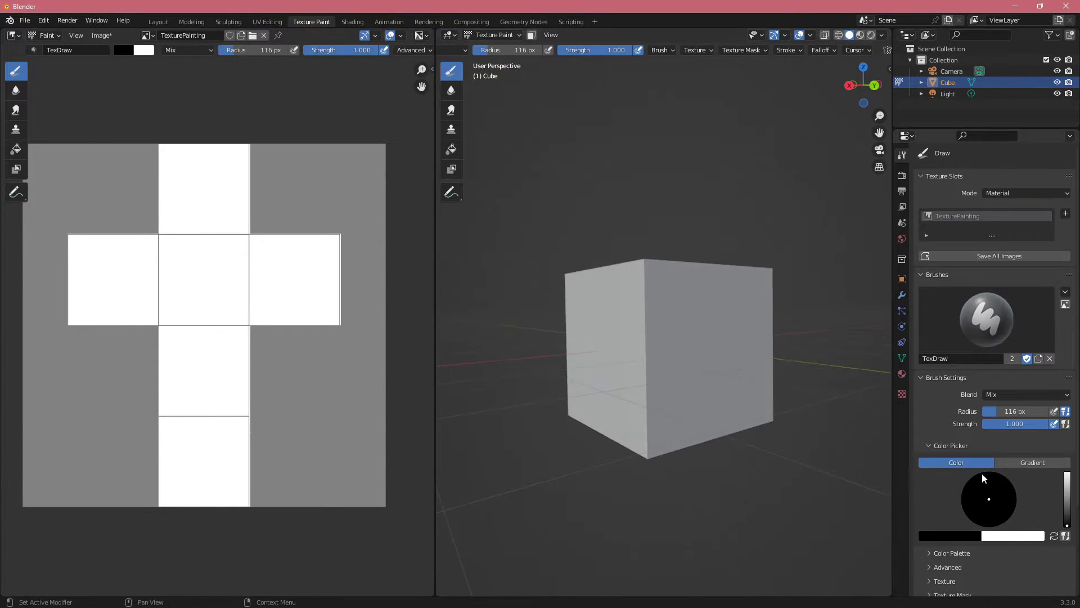
pyautogui.click(1034, 395)
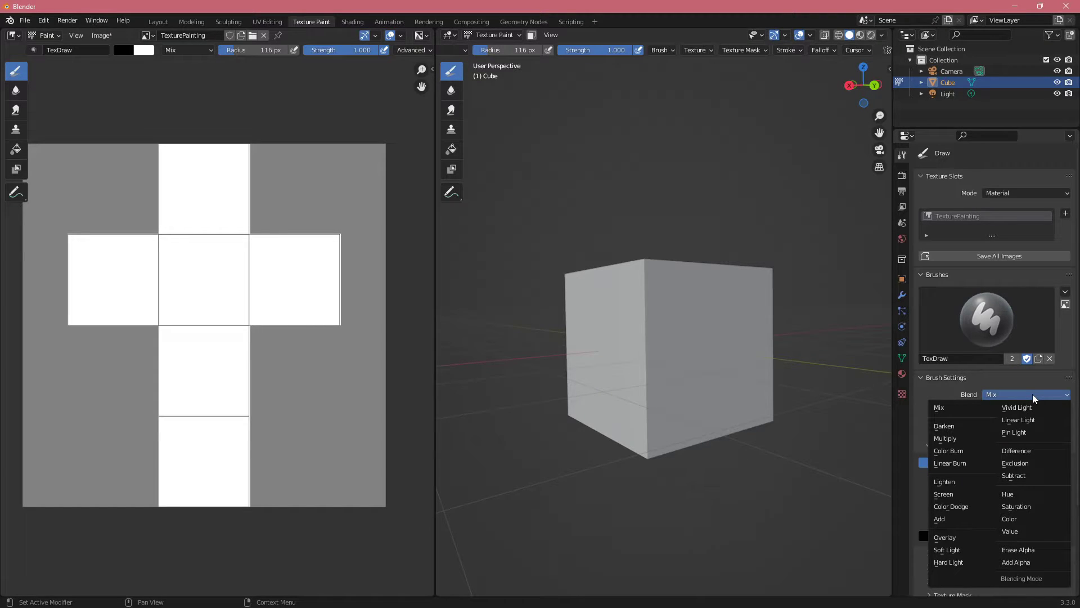
pyautogui.click(945, 378)
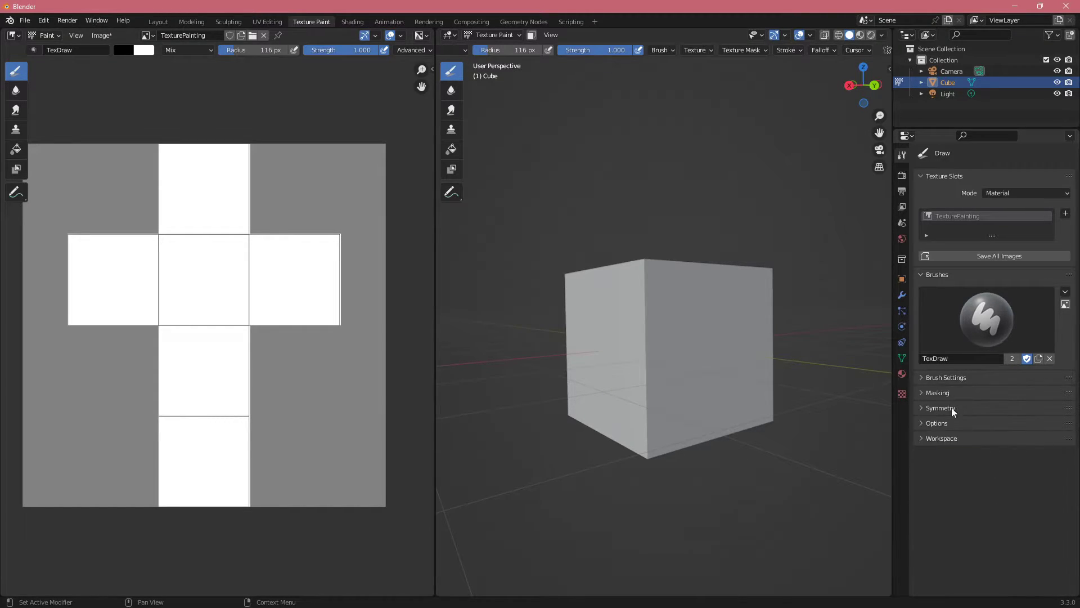
pyautogui.click(947, 380)
# Step: Set the brush colour to bright blue and paint a round spot across the cube's near vertical edge
pyautogui.moveTo(1065, 522); pyautogui.dragTo(1067, 474)
pyautogui.moveTo(634, 352); pyautogui.dragTo(710, 386)
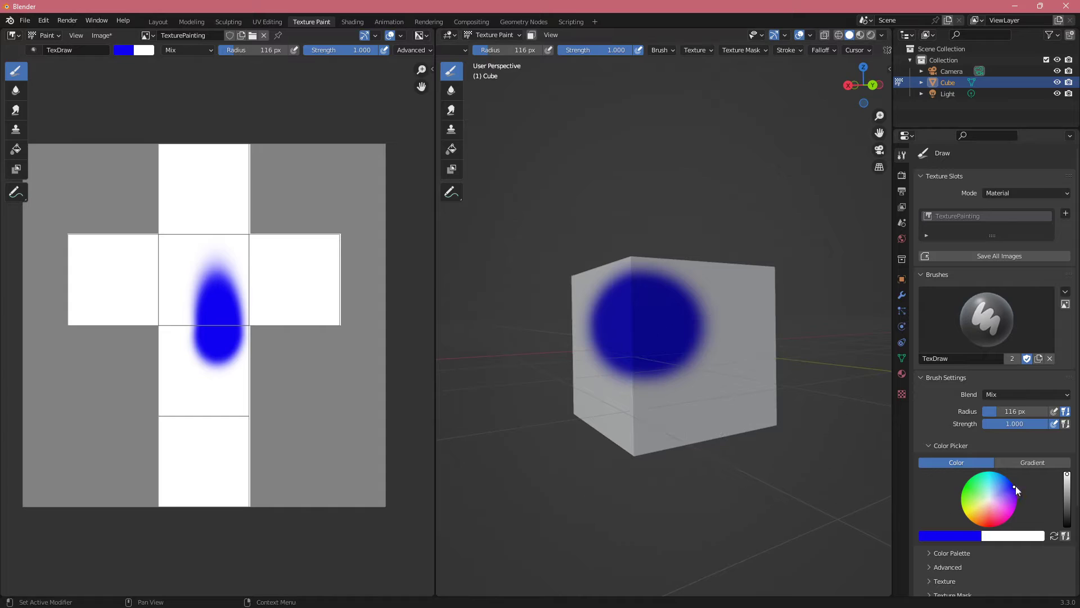
# Step: Change the brush colour to red, try Color Burn strokes around the blue spot, and undo them
pyautogui.moveTo(1010, 500); pyautogui.dragTo(986, 527)
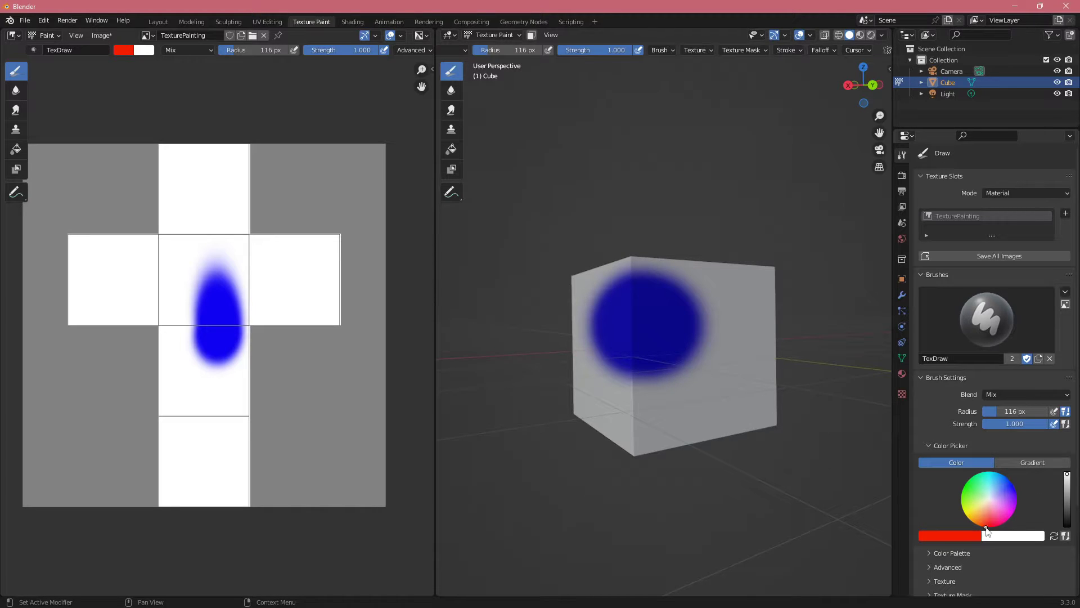
pyautogui.click(990, 395)
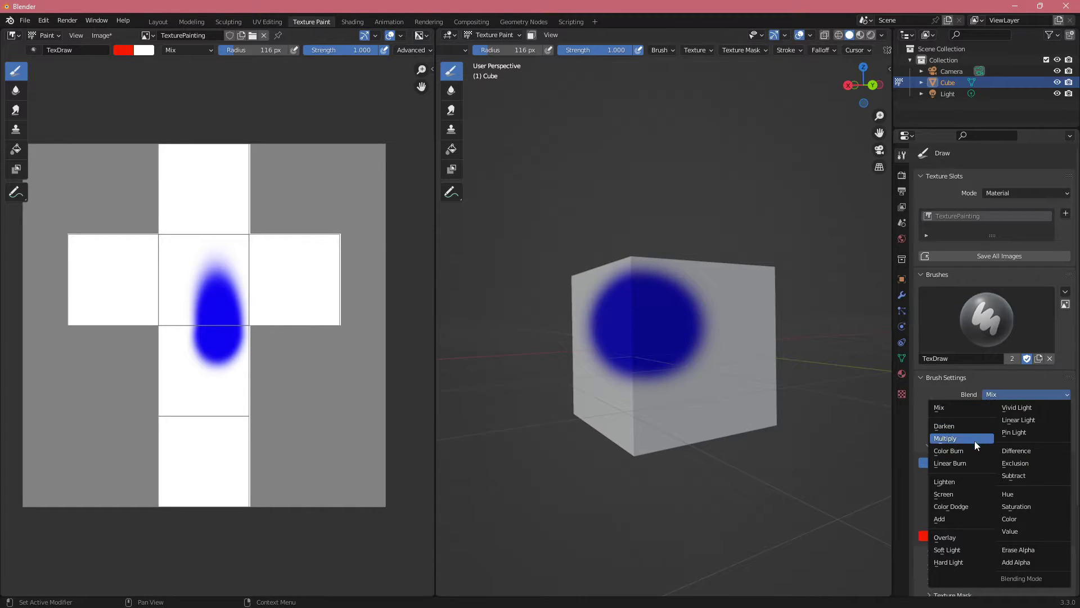
pyautogui.click(962, 450)
pyautogui.moveTo(653, 349)
pyautogui.mouseDown()
pyautogui.moveTo(666, 339)
pyautogui.moveTo(721, 347)
pyautogui.moveTo(669, 409)
pyautogui.mouseUp()
pyautogui.moveTo(670, 409)
pyautogui.mouseDown(button='middle')
pyautogui.moveTo(668, 390)
pyautogui.moveTo(687, 385)
pyautogui.moveTo(667, 378)
pyautogui.mouseUp(button='middle')
pyautogui.hotkey('ctrl', 'z')
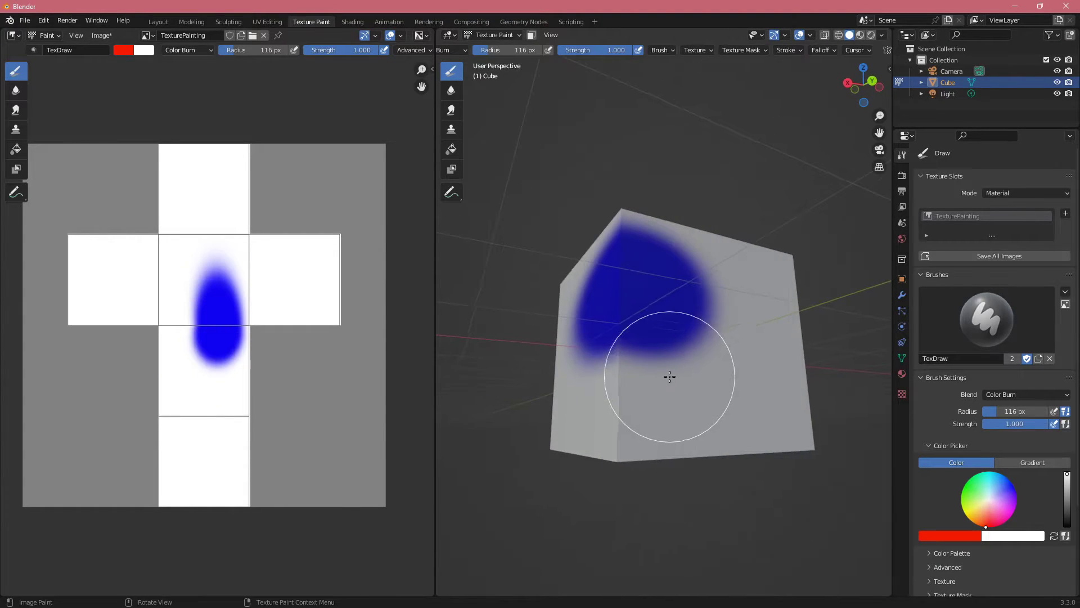
pyautogui.moveTo(668, 379)
pyautogui.mouseDown()
pyautogui.moveTo(681, 325)
pyautogui.moveTo(726, 346)
pyautogui.moveTo(723, 362)
pyautogui.mouseUp()
pyautogui.hotkey('ctrl', 'z')
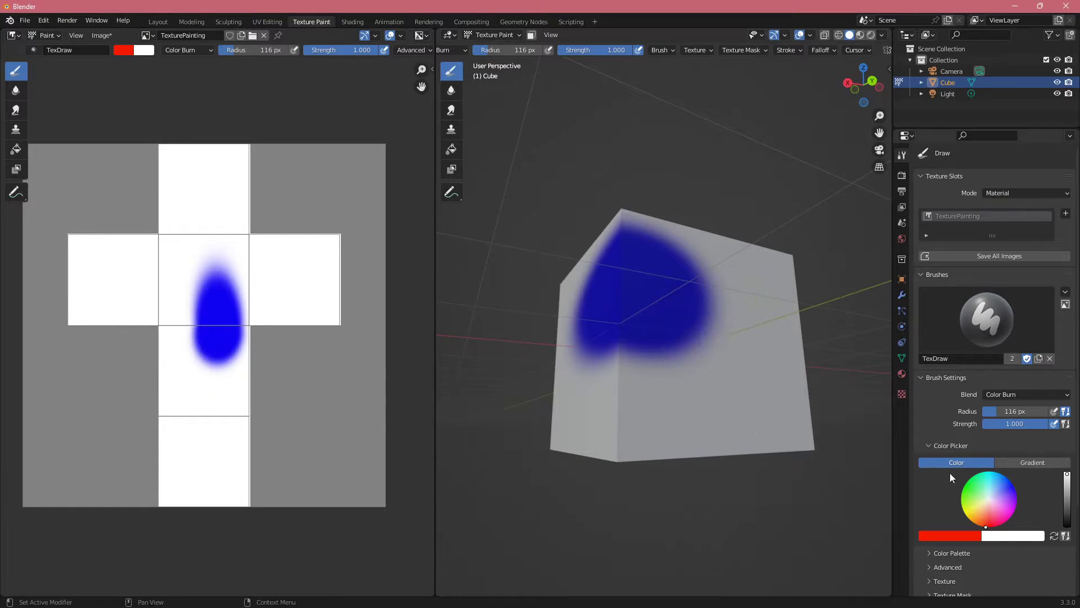
# Step: Set the brush blend mode to Lighten, test red strokes over the blue spot, and undo them
pyautogui.click(1036, 397)
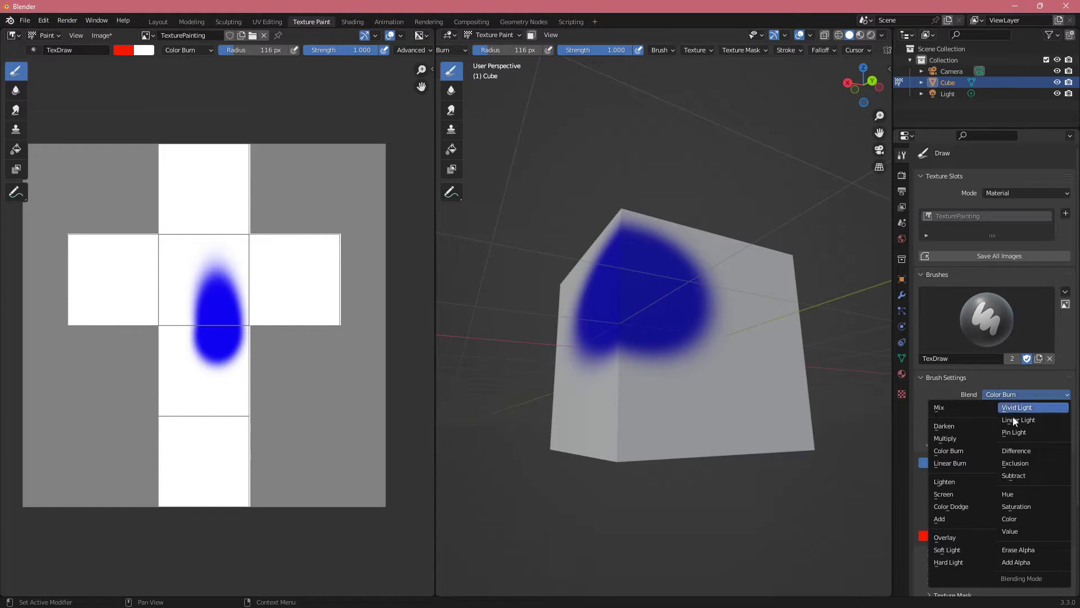
pyautogui.click(963, 492)
pyautogui.moveTo(702, 378)
pyautogui.mouseDown()
pyautogui.moveTo(699, 289)
pyautogui.moveTo(632, 373)
pyautogui.moveTo(740, 270)
pyautogui.moveTo(625, 352)
pyautogui.mouseUp()
pyautogui.moveTo(625, 352)
pyautogui.mouseDown(button='middle')
pyautogui.moveTo(651, 369)
pyautogui.moveTo(627, 369)
pyautogui.mouseUp(button='middle')
pyautogui.hotkey('ctrl', 'z')
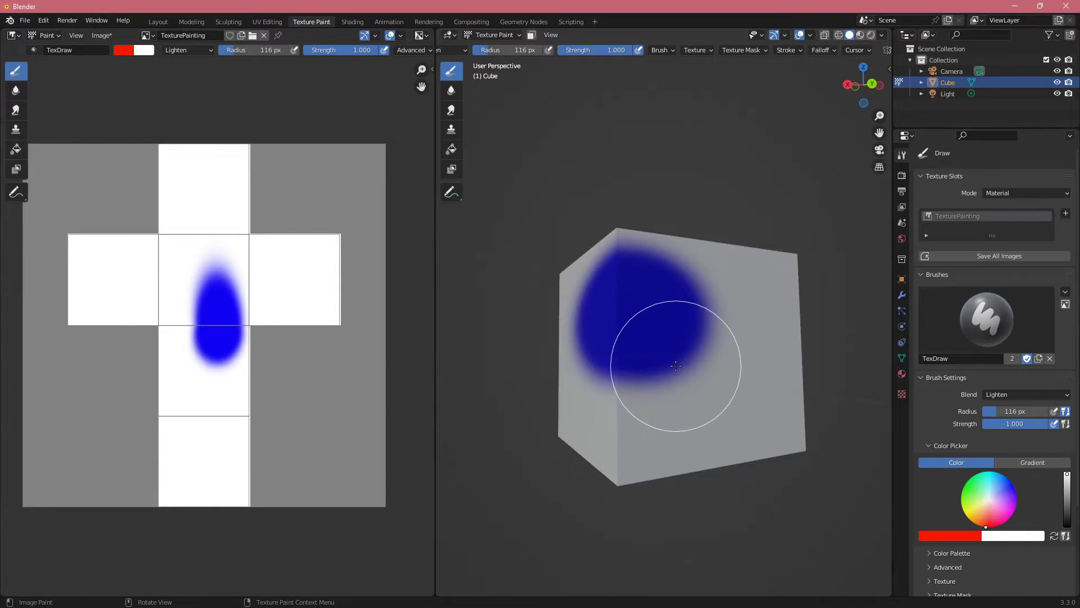
pyautogui.moveTo(687, 380)
pyautogui.mouseDown()
pyautogui.moveTo(679, 330)
pyautogui.moveTo(697, 345)
pyautogui.moveTo(656, 337)
pyautogui.moveTo(653, 320)
pyautogui.mouseUp()
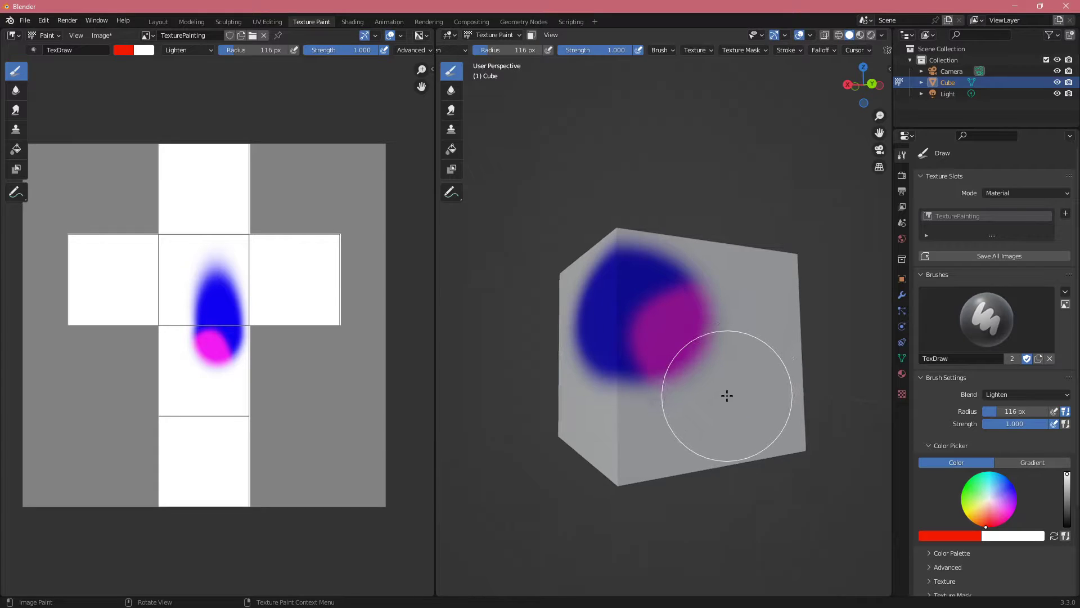
pyautogui.moveTo(724, 395)
pyautogui.mouseDown(button='middle')
pyautogui.moveTo(669, 394)
pyautogui.moveTo(772, 420)
pyautogui.mouseUp(button='middle')
pyautogui.hotkey('ctrl', 'z')
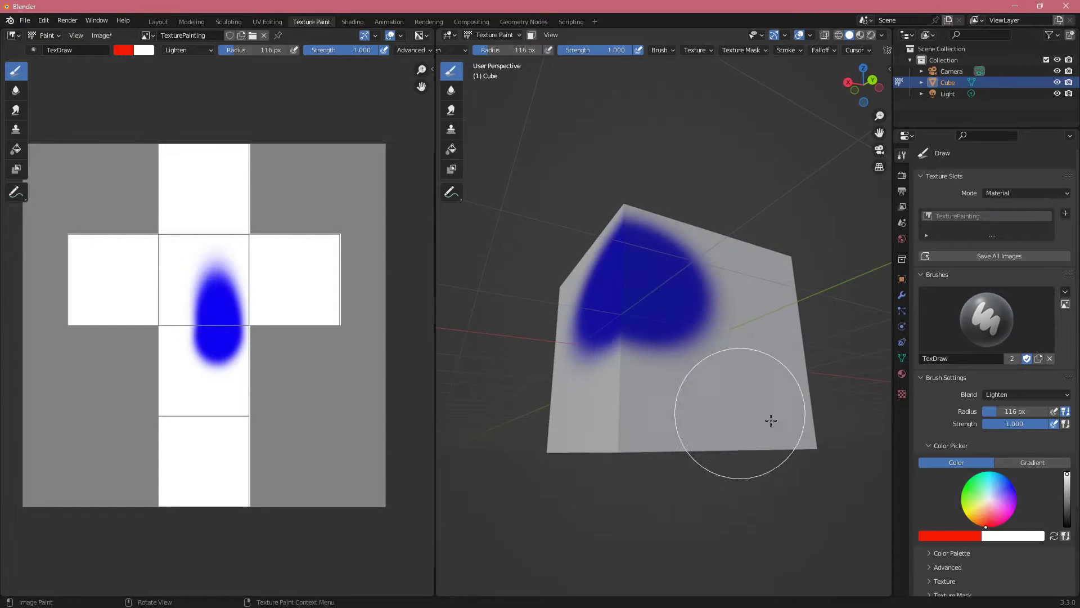
# Step: Set the brush blend mode to Saturation, test a red stroke over the blue spot, and undo it
pyautogui.click(1002, 395)
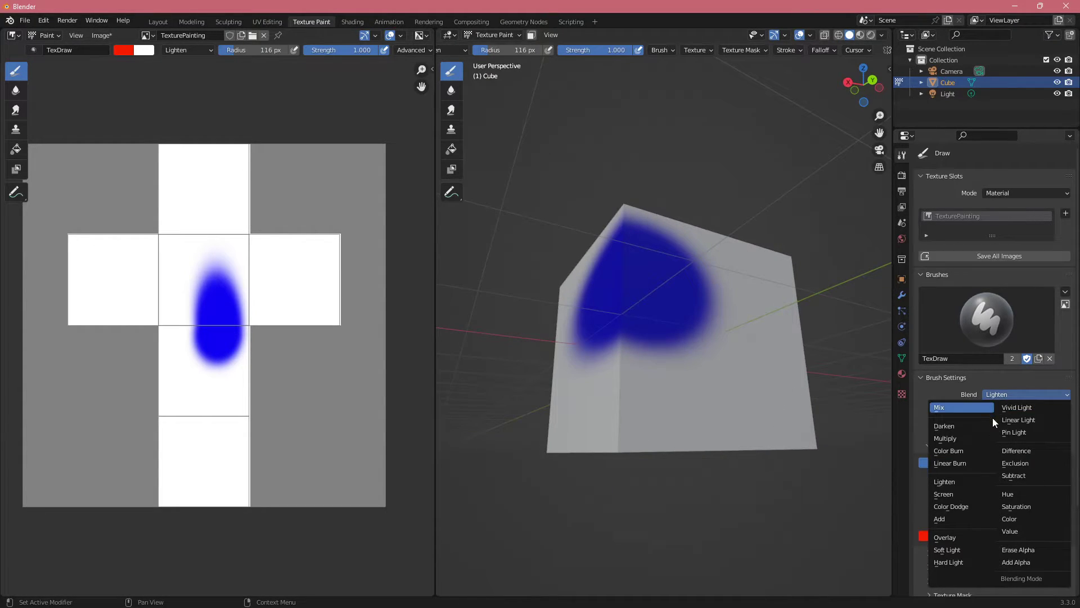
pyautogui.click(1025, 508)
pyautogui.moveTo(698, 273)
pyautogui.mouseDown()
pyautogui.moveTo(709, 352)
pyautogui.moveTo(680, 253)
pyautogui.moveTo(708, 313)
pyautogui.mouseUp()
pyautogui.hotkey('ctrl', 'z')
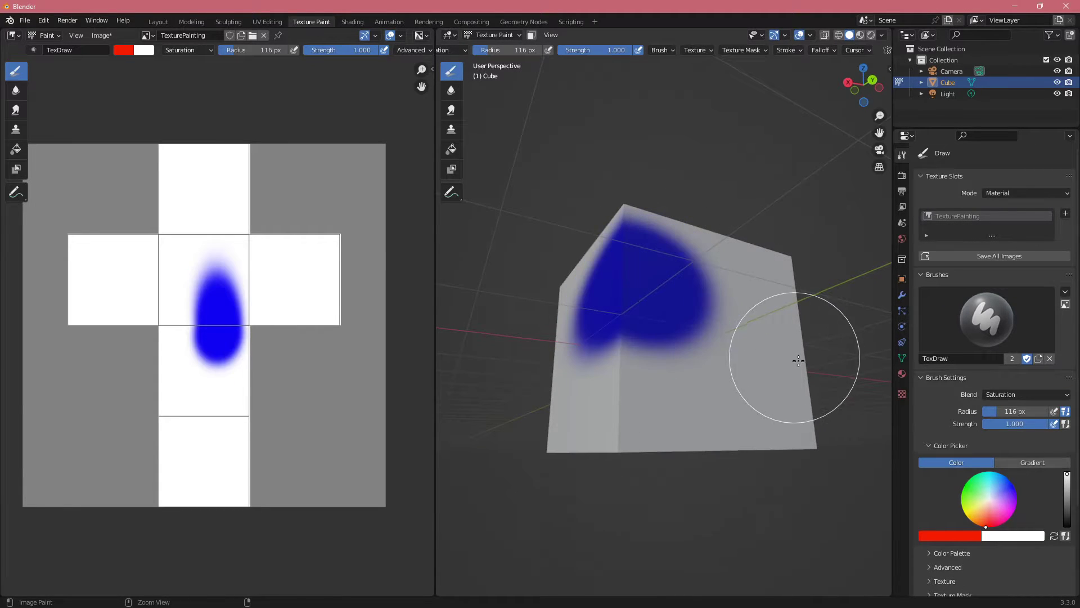
# Step: Set the brush blend mode to Color, test a red stroke on the blue spot, and undo it
pyautogui.click(1019, 395)
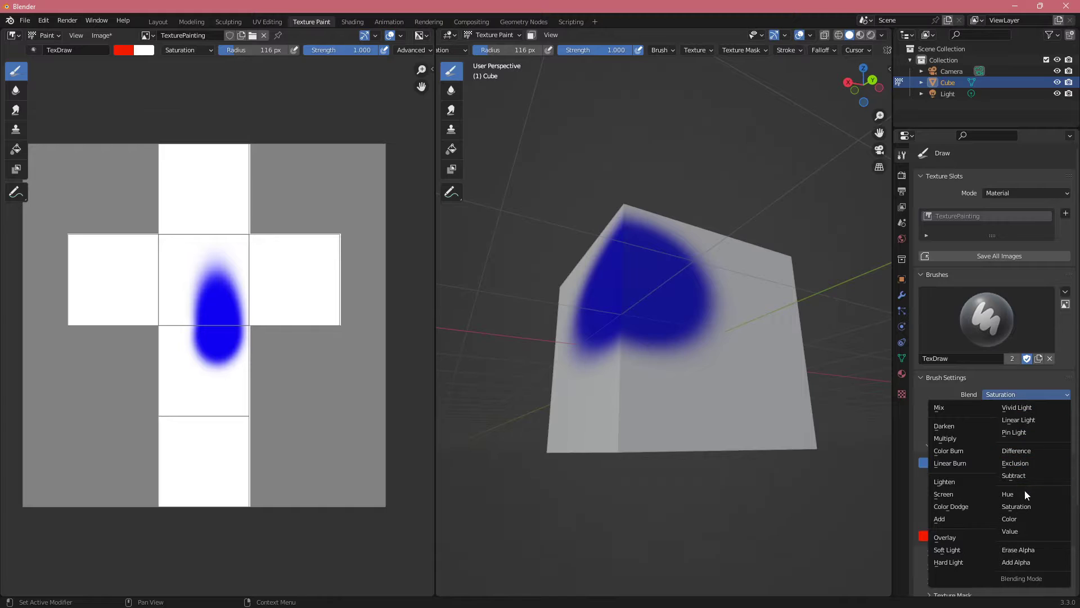
pyautogui.click(1017, 518)
pyautogui.moveTo(673, 336)
pyautogui.mouseDown()
pyautogui.moveTo(660, 338)
pyautogui.moveTo(716, 398)
pyautogui.moveTo(674, 304)
pyautogui.mouseUp()
pyautogui.hotkey('ctrl', 'z')
# Step: Set the brush blend mode to Value and test strokes over the blue spot and the white area beside it
pyautogui.click(1020, 396)
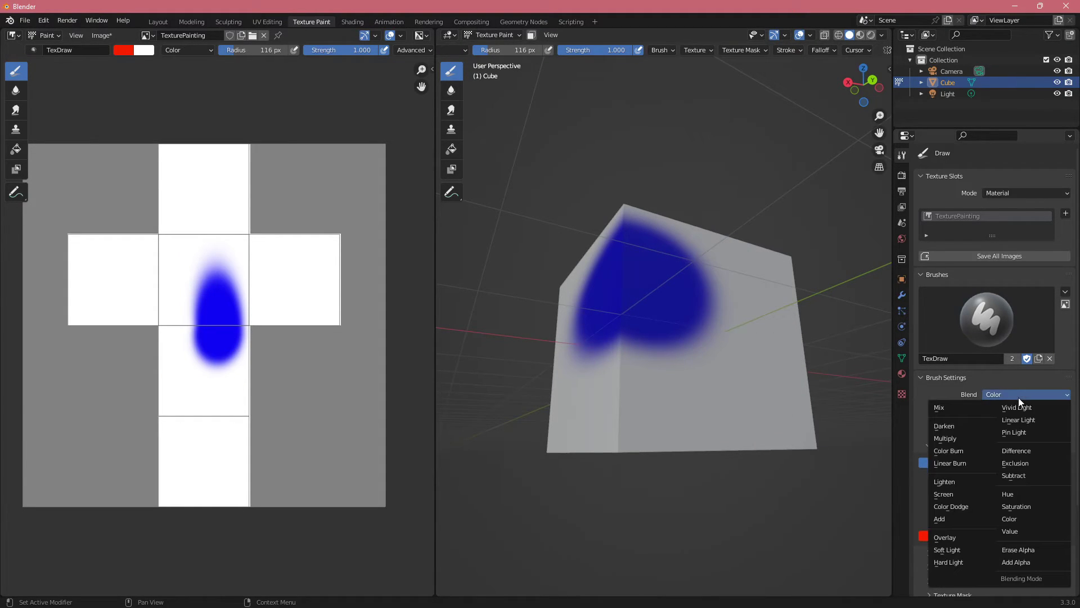
pyautogui.click(1022, 529)
pyautogui.moveTo(699, 285)
pyautogui.mouseDown()
pyautogui.moveTo(716, 335)
pyautogui.moveTo(687, 347)
pyautogui.mouseUp()
pyautogui.hotkey('ctrl', 'z')
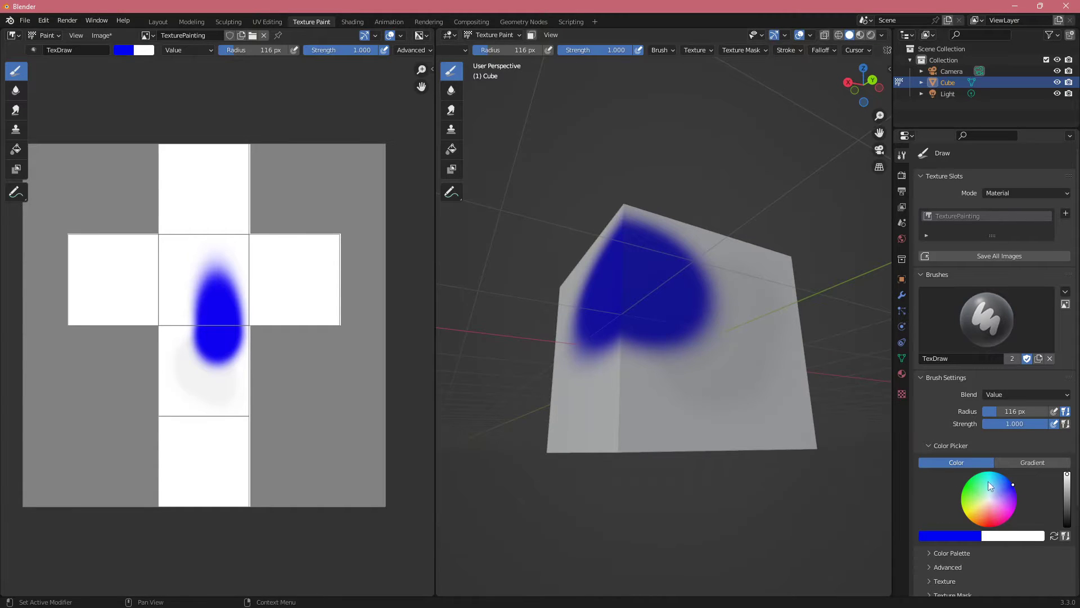
# Step: Change the brush colour to green and darken it with the brightness slider
pyautogui.click(962, 507)
pyautogui.click(967, 481)
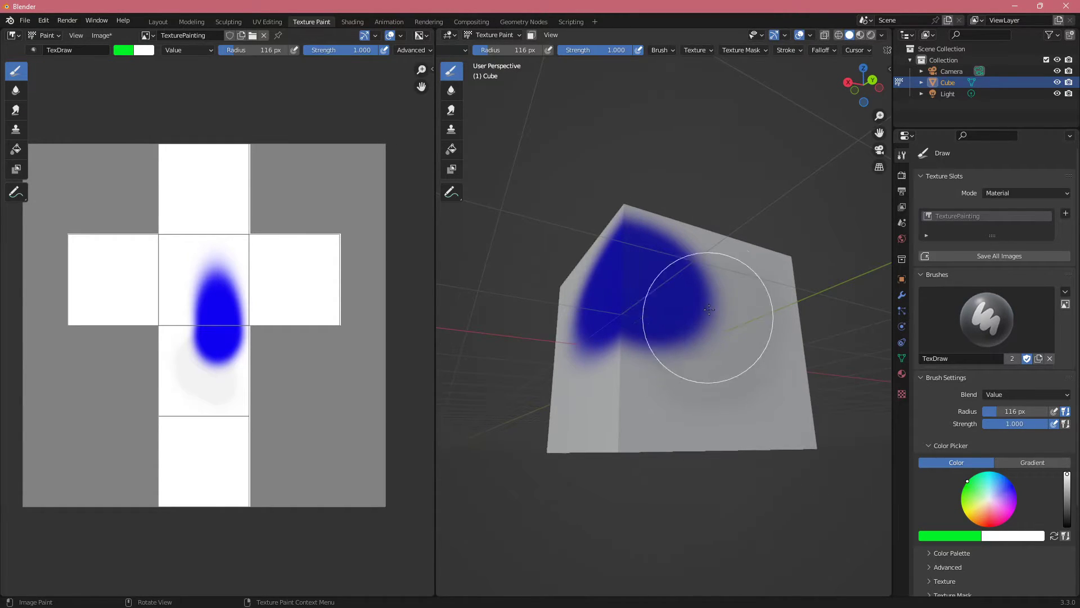
pyautogui.moveTo(1068, 483); pyautogui.dragTo(1067, 496)
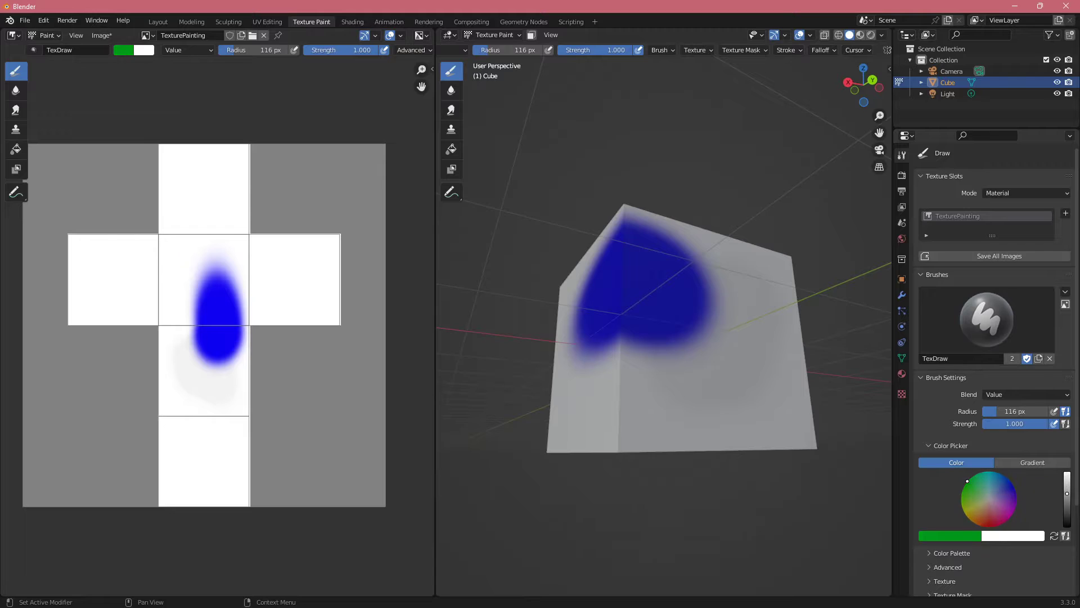
# Step: Try a green stroke in Value mode, set the blend mode to Mix, and undo the test strokes over the blue spot
pyautogui.moveTo(728, 351)
pyautogui.mouseDown()
pyautogui.moveTo(715, 358)
pyautogui.moveTo(724, 302)
pyautogui.moveTo(646, 337)
pyautogui.moveTo(680, 337)
pyautogui.mouseUp()
pyautogui.hotkey('ctrl', 'z')
pyautogui.click(1025, 394)
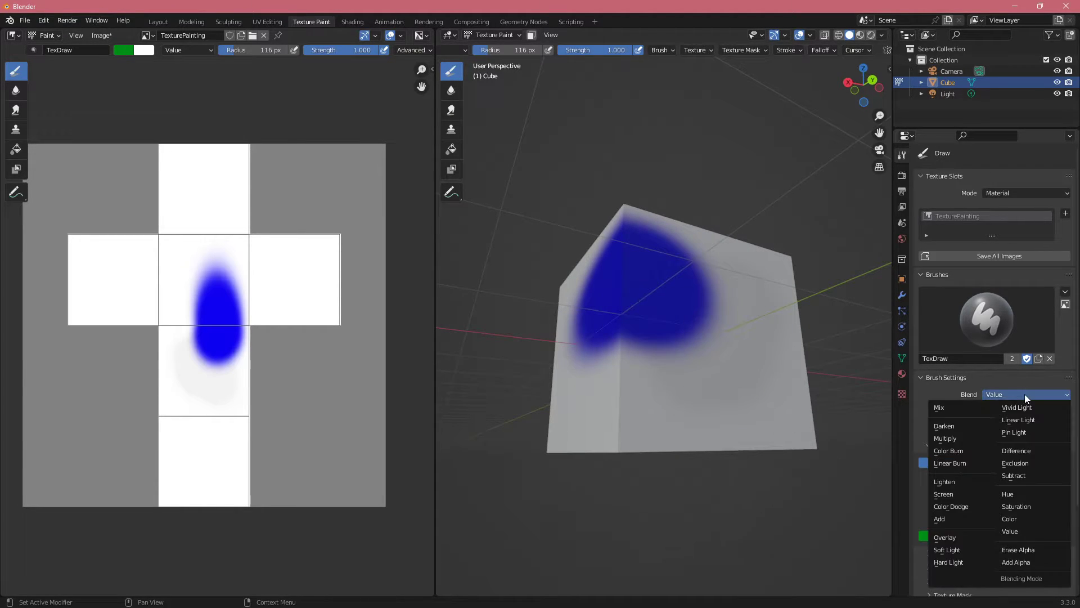
pyautogui.click(949, 407)
pyautogui.moveTo(709, 354)
pyautogui.mouseDown()
pyautogui.moveTo(693, 296)
pyautogui.moveTo(723, 358)
pyautogui.moveTo(658, 314)
pyautogui.mouseUp()
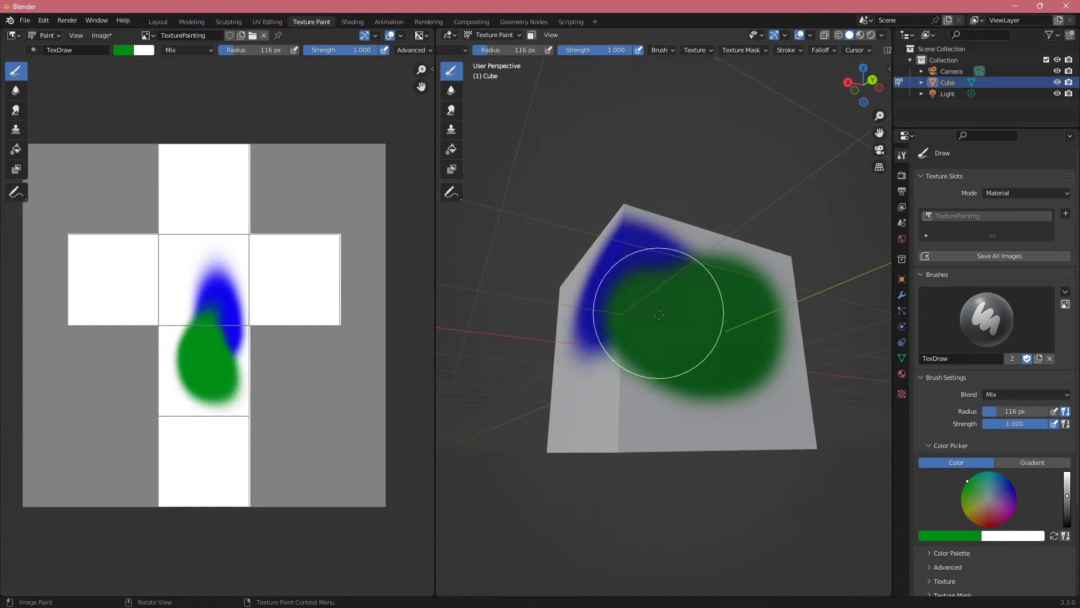
pyautogui.hotkey('ctrl', 'z')
# Step: Paint a dark green stroke beside the blue spot, raise the brush colour to full brightness, and paint over the stroke again
pyautogui.scroll(3, 713, 363)
pyautogui.moveTo(683, 345)
pyautogui.mouseDown(button='middle')
pyautogui.moveTo(713, 362)
pyautogui.moveTo(684, 427)
pyautogui.mouseUp(button='middle')
pyautogui.moveTo(683, 427)
pyautogui.mouseDown()
pyautogui.moveTo(718, 337)
pyautogui.moveTo(724, 270)
pyautogui.moveTo(751, 313)
pyautogui.moveTo(772, 298)
pyautogui.mouseUp()
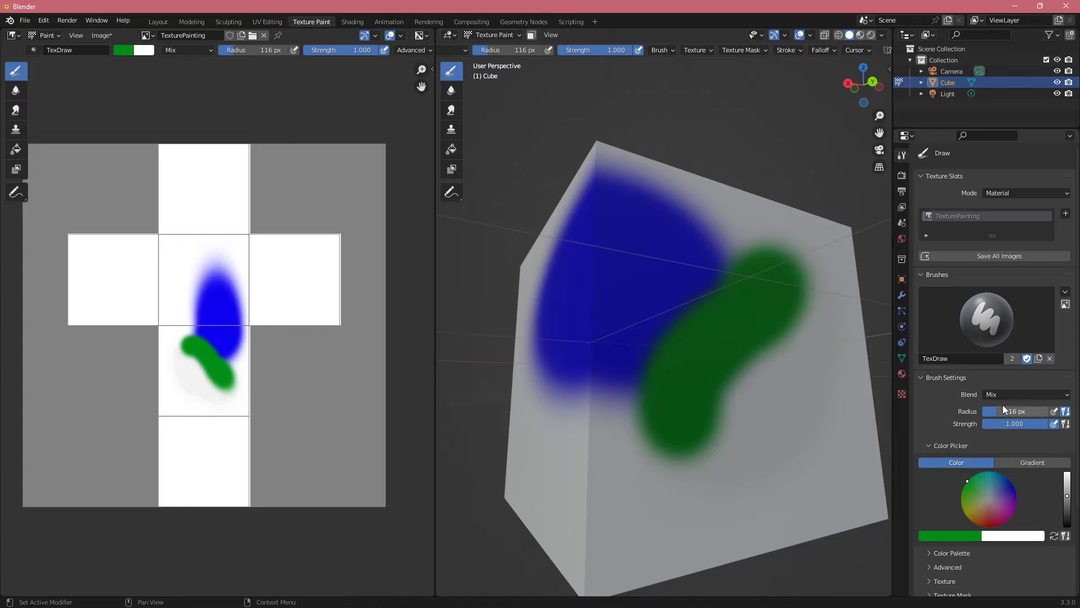
pyautogui.moveTo(1062, 494); pyautogui.dragTo(1063, 472)
pyautogui.moveTo(695, 410)
pyautogui.mouseDown()
pyautogui.moveTo(762, 289)
pyautogui.moveTo(678, 404)
pyautogui.mouseUp()
# Step: Set the brush blend mode to Overlay and paint bright green over the blue spot and its edges on both cube faces
pyautogui.click(1019, 394)
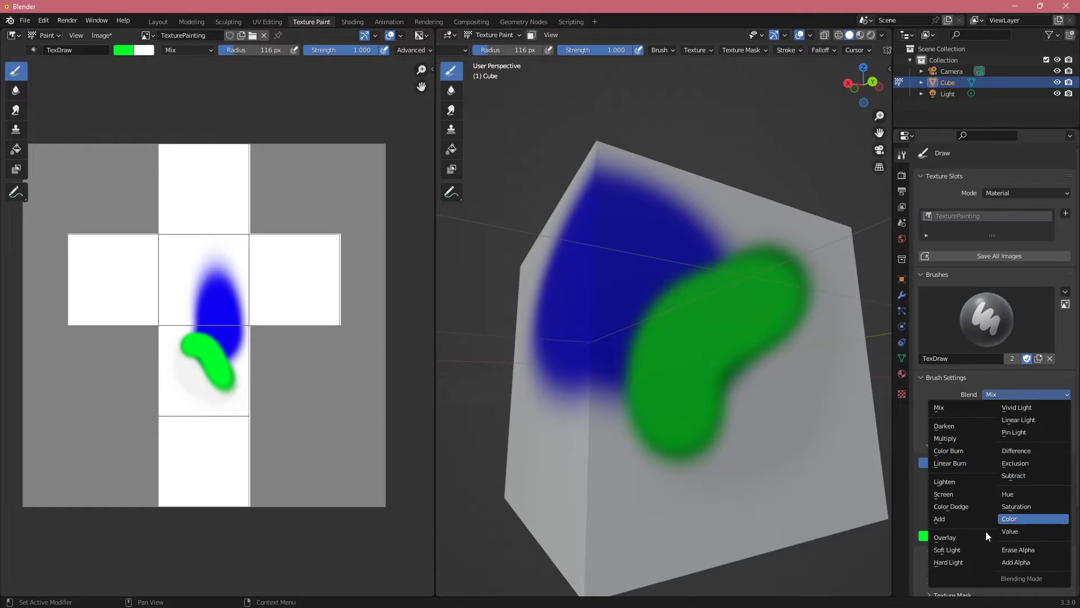
pyautogui.click(957, 538)
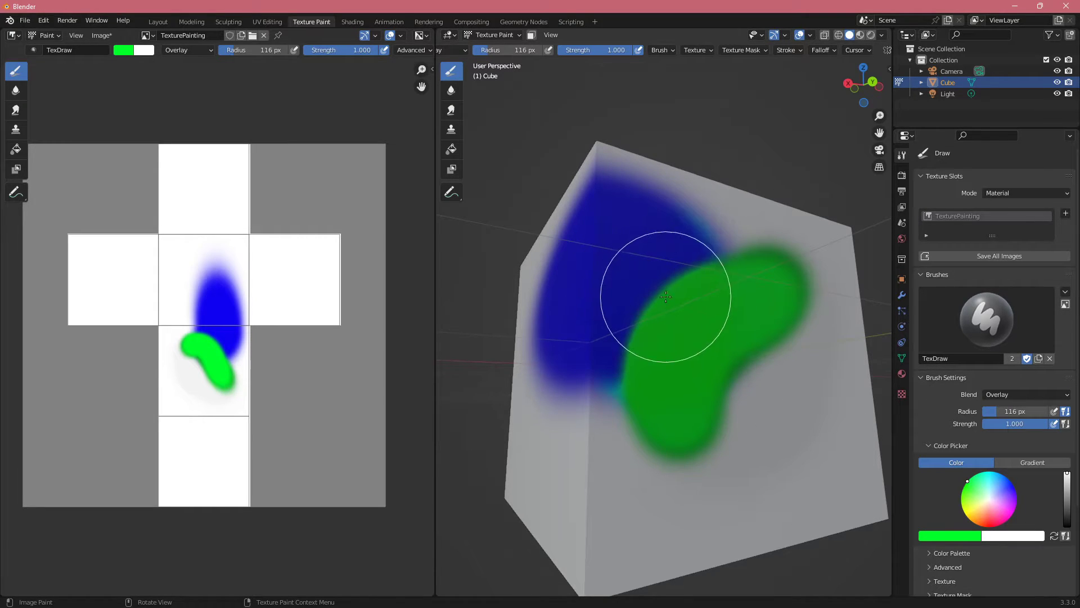
pyautogui.moveTo(666, 296)
pyautogui.mouseDown()
pyautogui.moveTo(717, 231)
pyautogui.moveTo(600, 183)
pyautogui.moveTo(563, 232)
pyautogui.moveTo(554, 398)
pyautogui.moveTo(602, 374)
pyautogui.mouseUp()
pyautogui.moveTo(603, 374); pyautogui.dragTo(692, 413, button='middle')
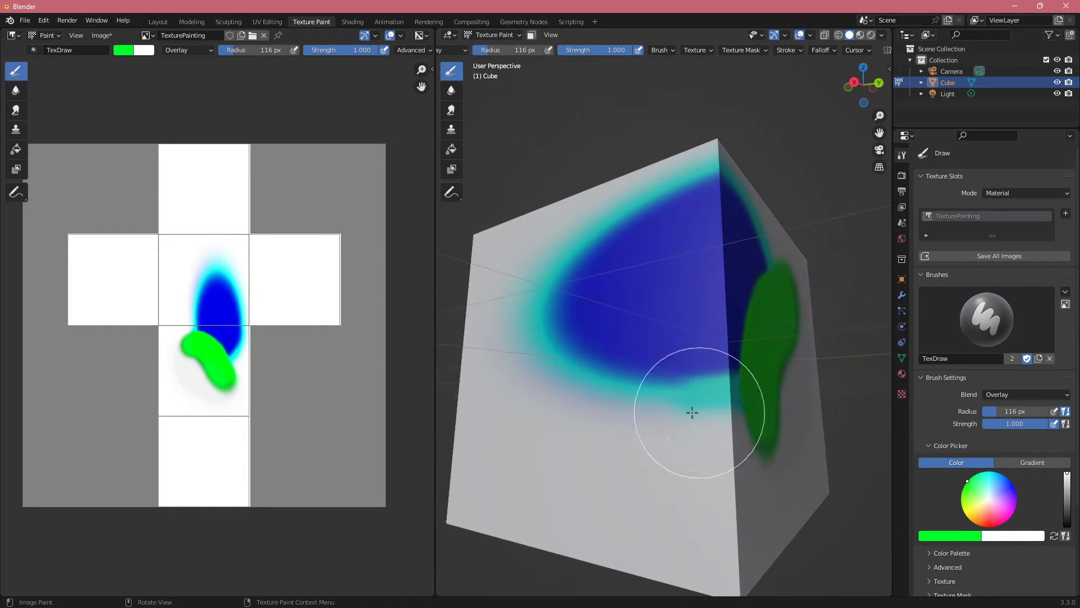
pyautogui.moveTo(612, 387); pyautogui.dragTo(585, 366)
pyautogui.moveTo(662, 384)
pyautogui.mouseDown(button='middle')
pyautogui.moveTo(603, 384)
pyautogui.moveTo(684, 395)
pyautogui.mouseUp(button='middle')
pyautogui.scroll(-4, 659, 398)
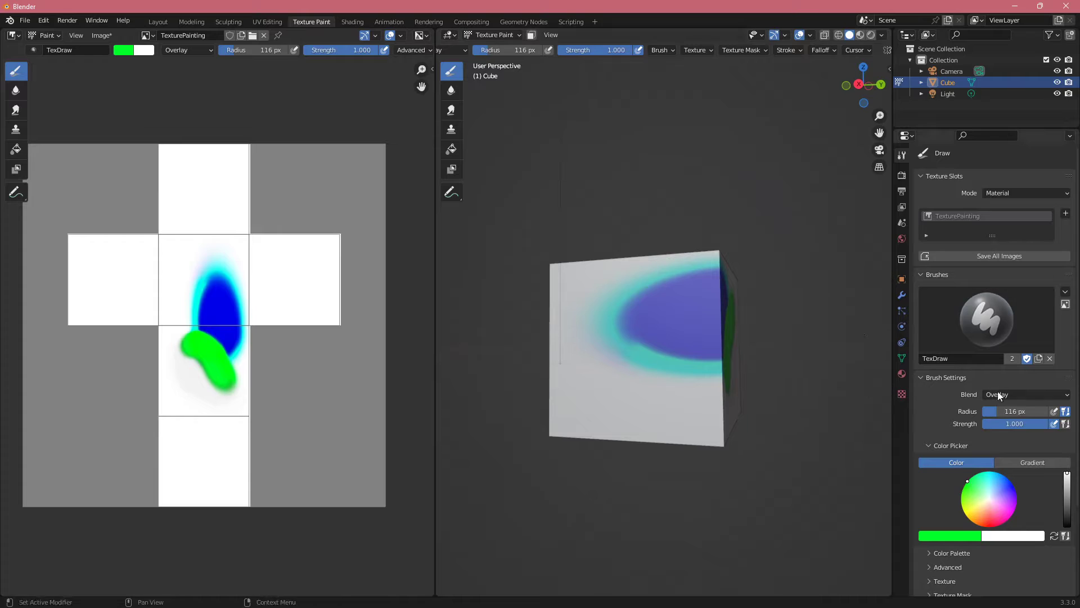
# Step: Set the brush blend mode to Add and paint green over the whole blue spot on both cube faces
pyautogui.click(999, 396)
pyautogui.click(958, 406)
pyautogui.click(1007, 390)
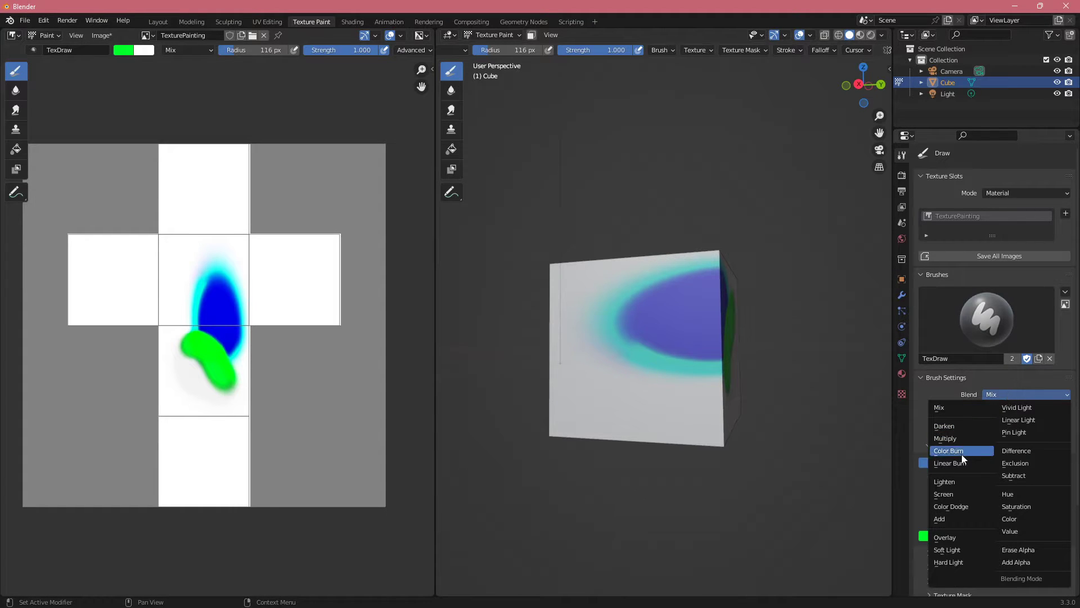
pyautogui.click(939, 518)
pyautogui.moveTo(763, 398)
pyautogui.mouseDown()
pyautogui.moveTo(658, 349)
pyautogui.moveTo(700, 306)
pyautogui.moveTo(667, 308)
pyautogui.mouseUp()
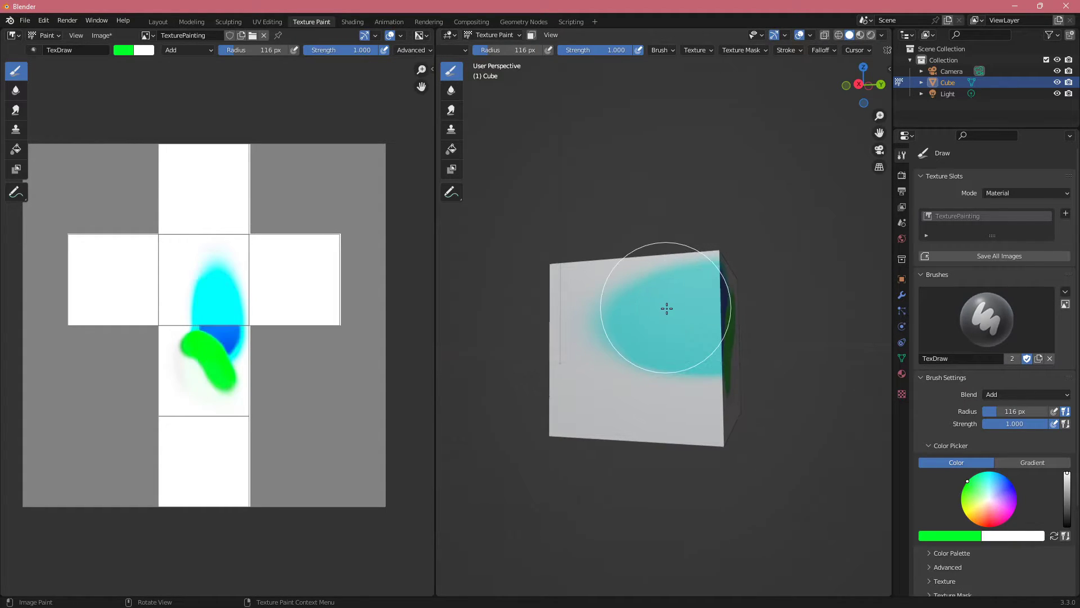
pyautogui.moveTo(667, 308); pyautogui.dragTo(615, 352, button='middle')
pyautogui.moveTo(615, 352); pyautogui.dragTo(687, 345)
pyautogui.scroll(5, 711, 400)
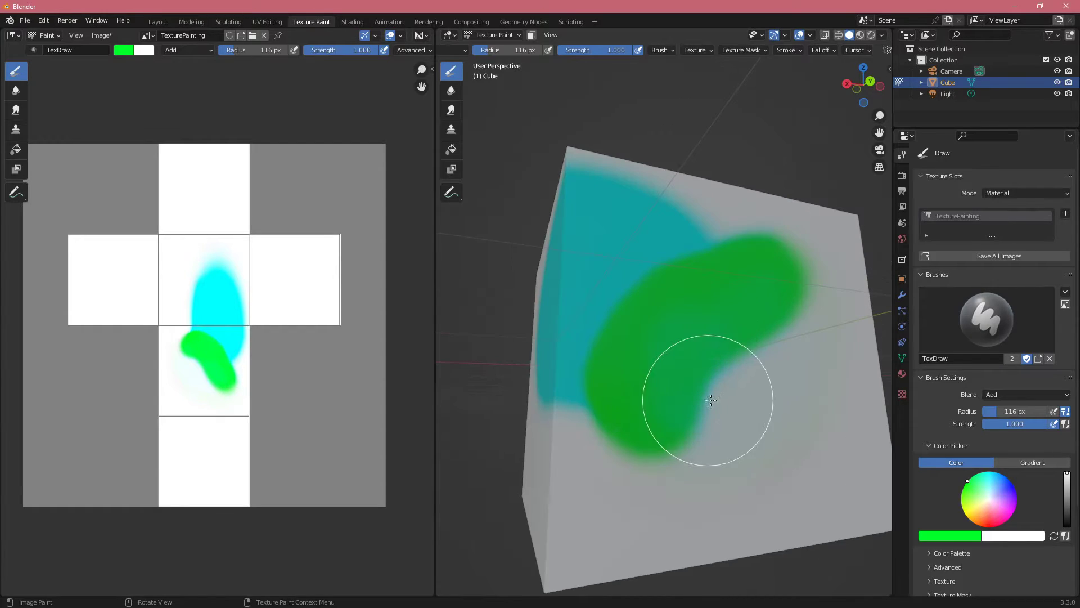
# Step: Return the brush blend mode to Mix and check which brushes are available for the Draw tool
pyautogui.click(1008, 395)
pyautogui.click(977, 408)
pyautogui.scroll(-2, 969, 423)
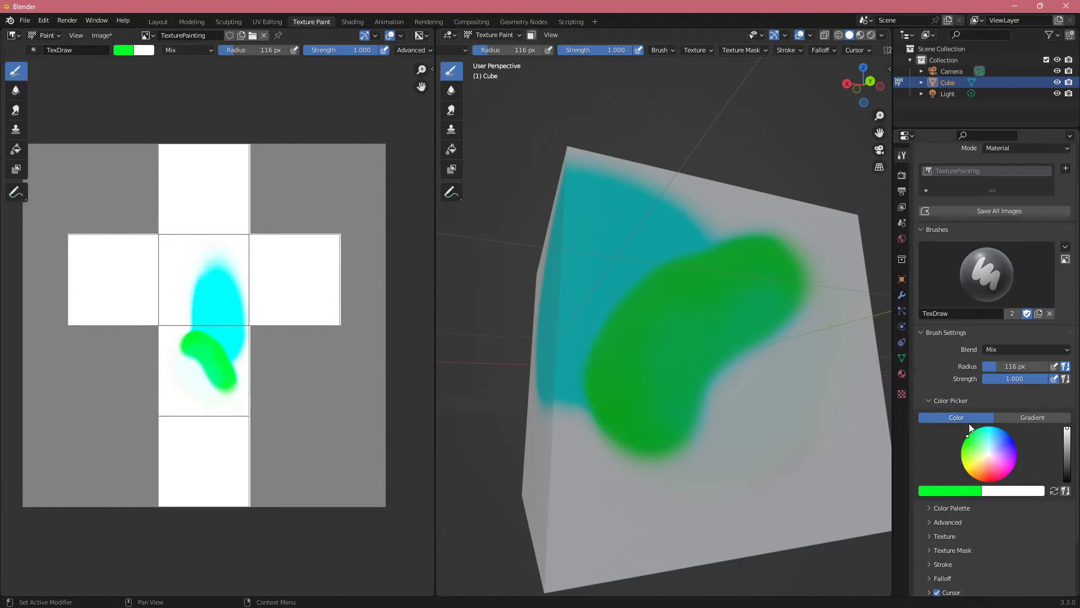
pyautogui.click(993, 280)
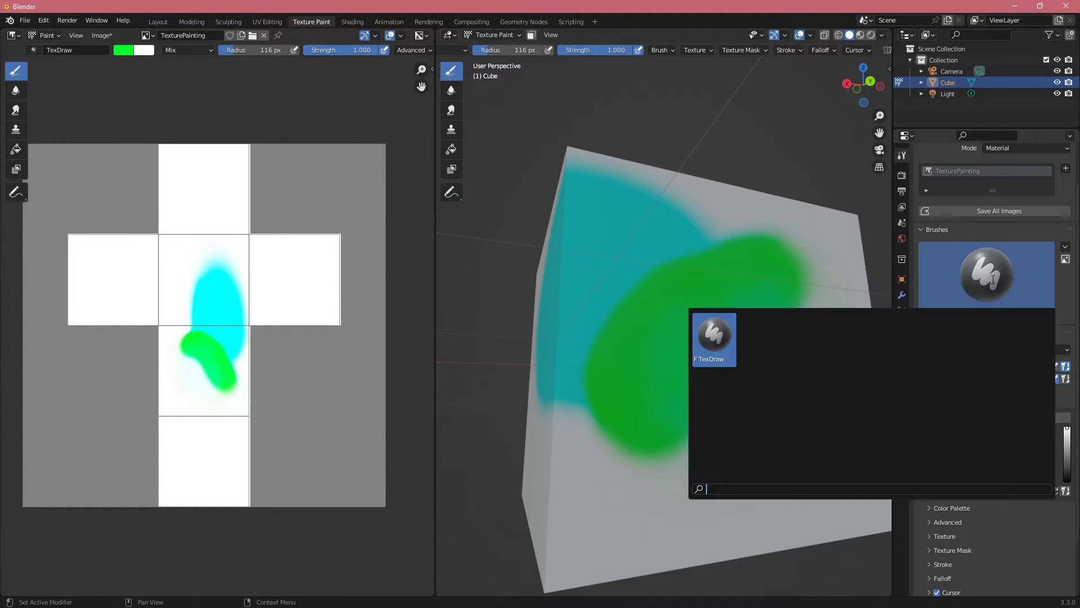
pyautogui.click(993, 279)
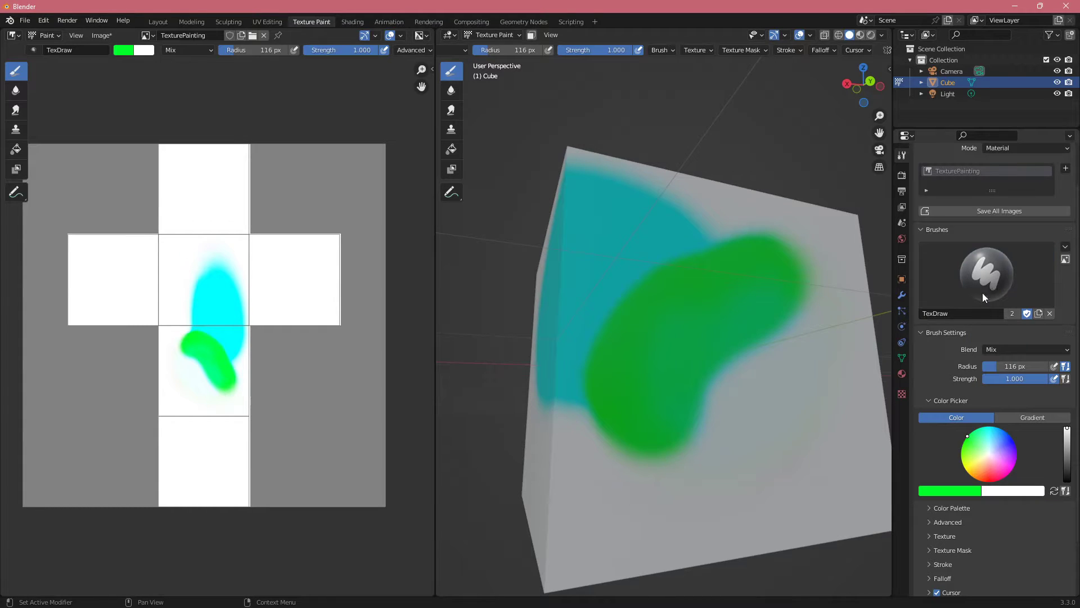
pyautogui.click(956, 290)
pyautogui.click(1047, 267)
# Step: Create a new colour palette, add the current green and an orange-red to it, and select the red swatch as brush colour
pyautogui.scroll(-2, 993, 287)
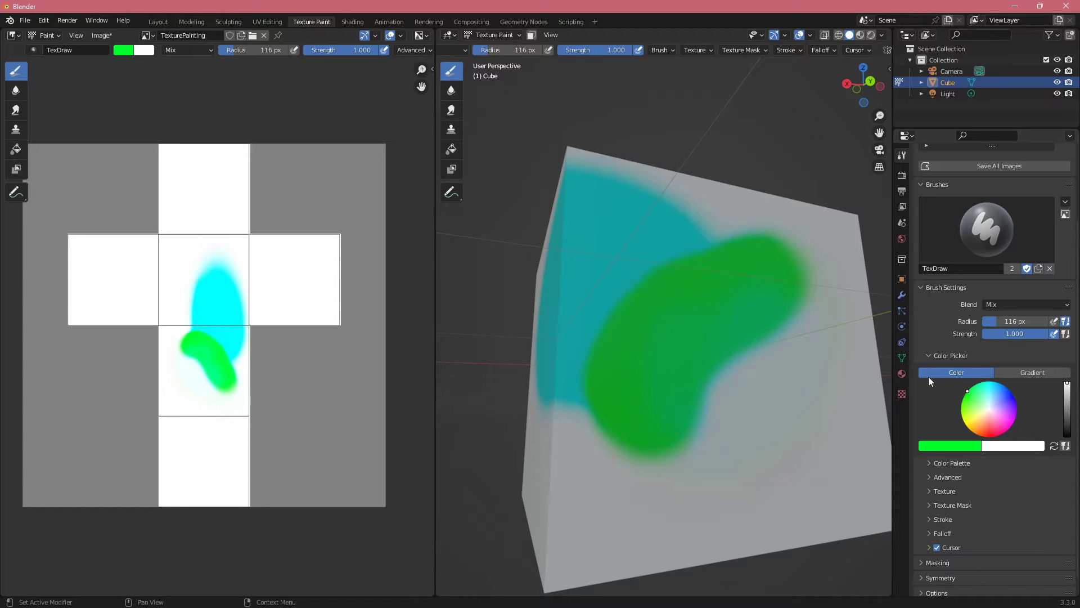
pyautogui.scroll(-1, 965, 379)
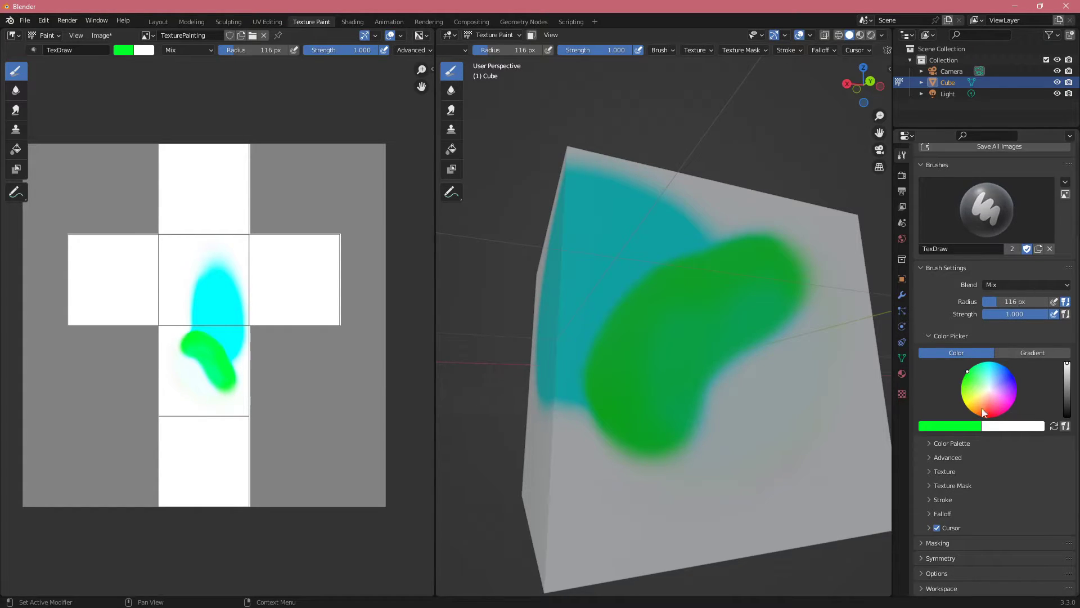
pyautogui.click(964, 445)
pyautogui.click(974, 459)
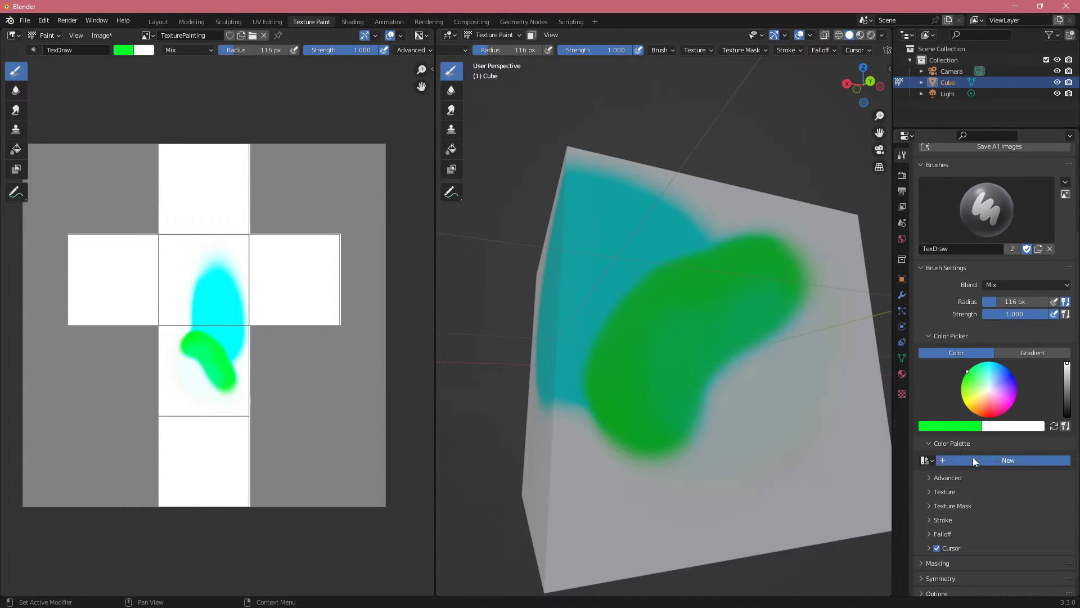
pyautogui.click(923, 474)
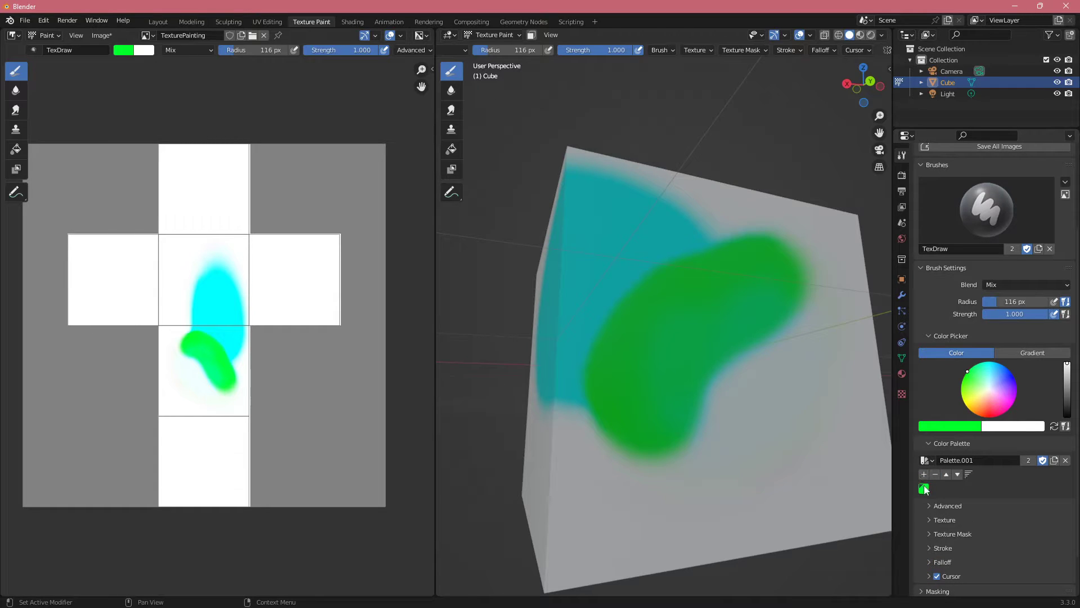
pyautogui.moveTo(714, 390); pyautogui.dragTo(937, 381, button='middle')
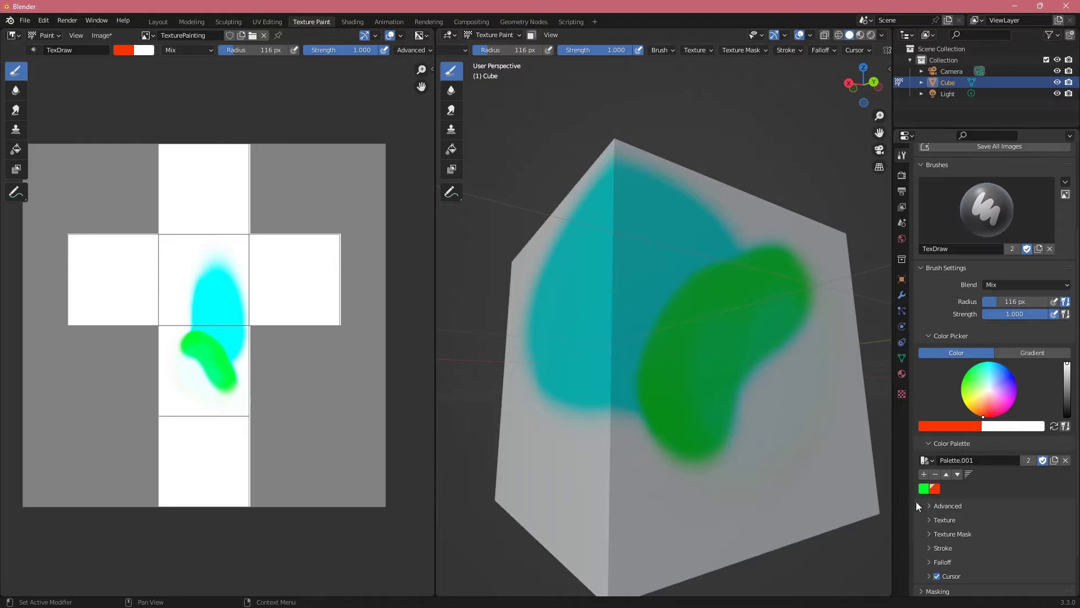
pyautogui.click(924, 488)
pyautogui.click(934, 488)
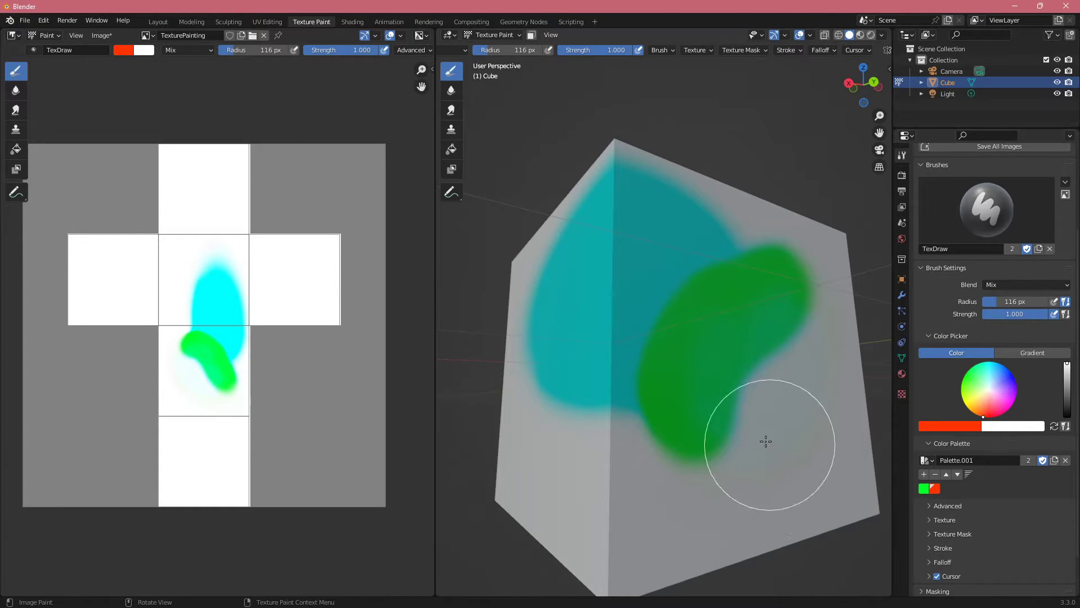
# Step: Paint a red stroke diagonally along the lower edge of the green stroke on the cube's face
pyautogui.moveTo(767, 441); pyautogui.dragTo(716, 390, button='middle')
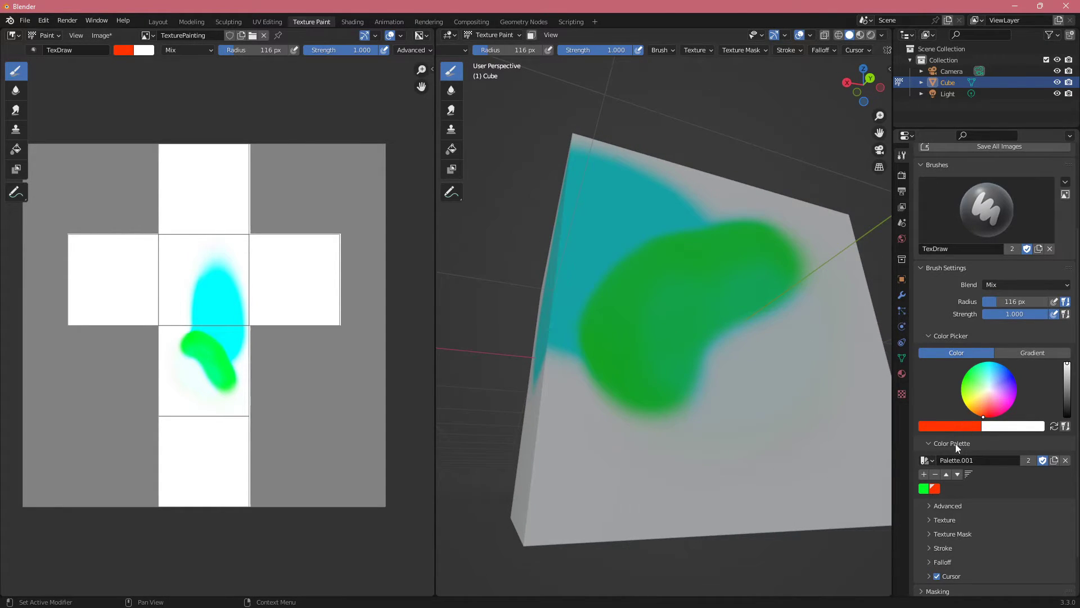
pyautogui.moveTo(643, 372)
pyautogui.mouseDown(button='middle')
pyautogui.moveTo(712, 378)
pyautogui.moveTo(659, 358)
pyautogui.moveTo(598, 369)
pyautogui.mouseUp(button='middle')
pyautogui.scroll(-2, 711, 379)
pyautogui.scroll(2, 666, 364)
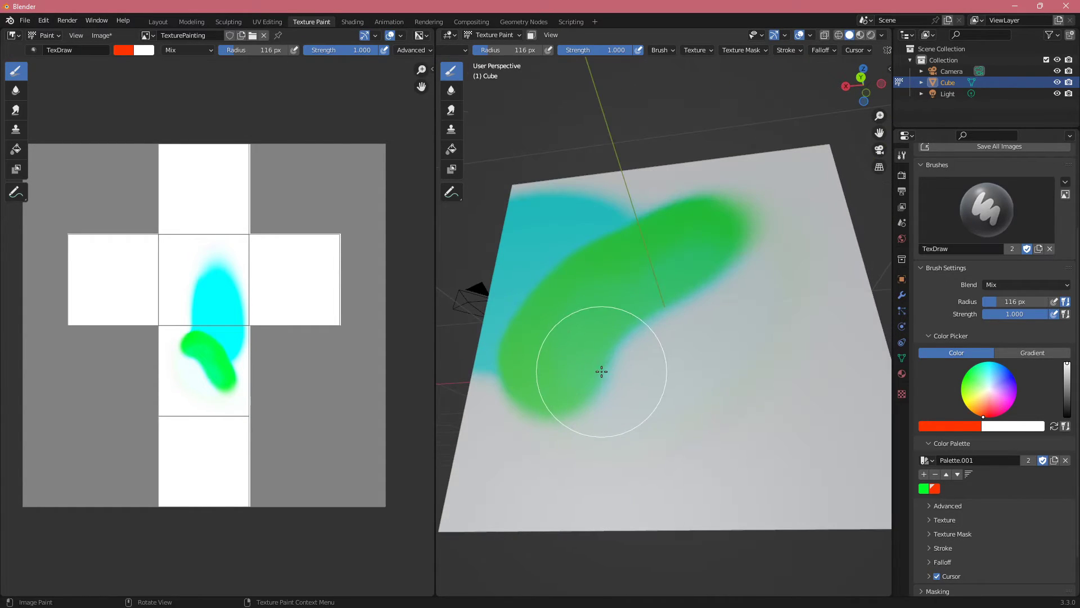
pyautogui.moveTo(598, 369); pyautogui.dragTo(728, 266)
pyautogui.moveTo(626, 358); pyautogui.dragTo(676, 349, button='middle')
# Step: Change the brush colour to magenta and look over the brush's advanced options, Affect Alpha and Accumulate
pyautogui.click(972, 426)
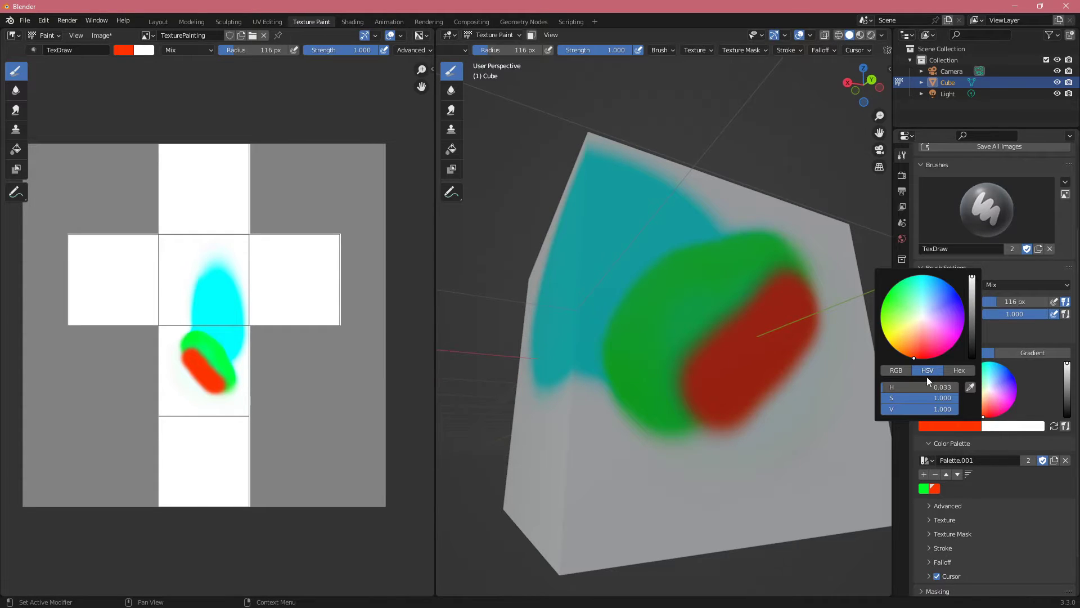
pyautogui.click(959, 370)
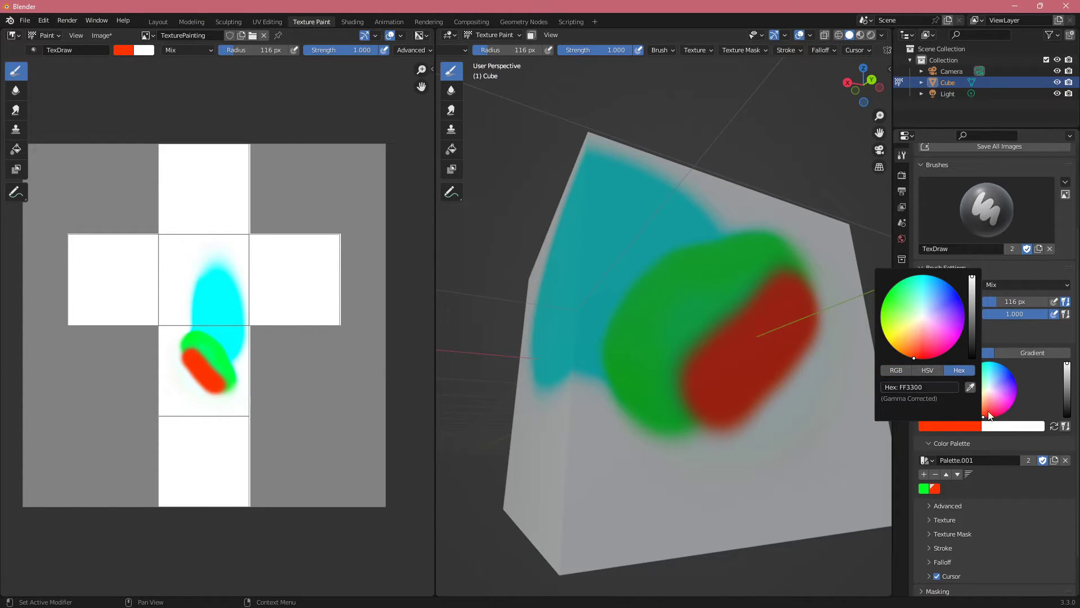
pyautogui.scroll(-2, 951, 469)
pyautogui.click(957, 458)
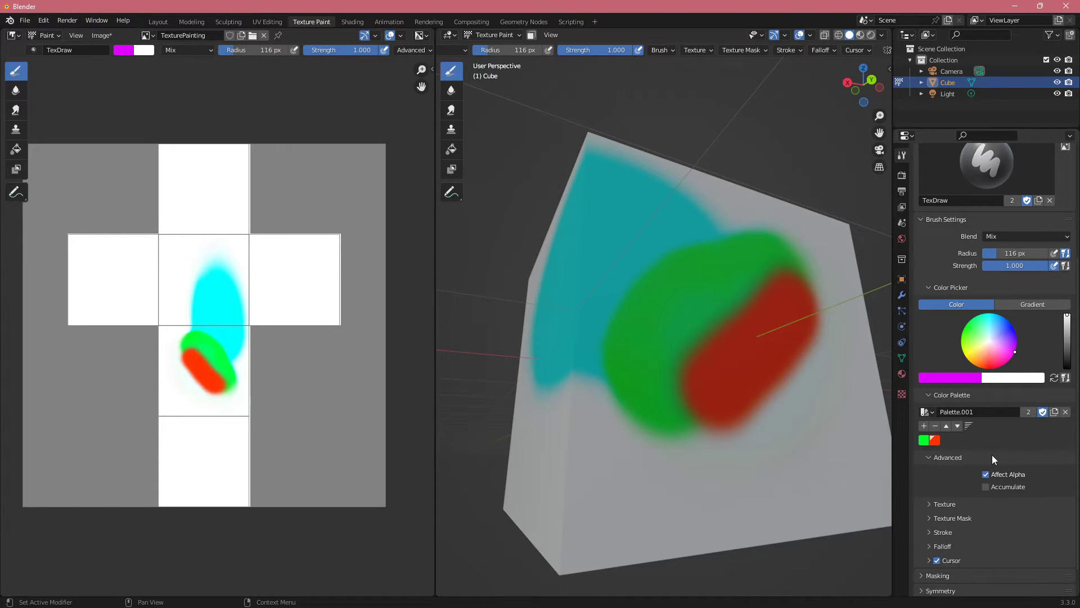
pyautogui.click(992, 455)
# Step: Expand the brush's Texture settings and check the list of existing textures
pyautogui.click(954, 471)
pyautogui.scroll(-2, 956, 473)
pyautogui.click(978, 454)
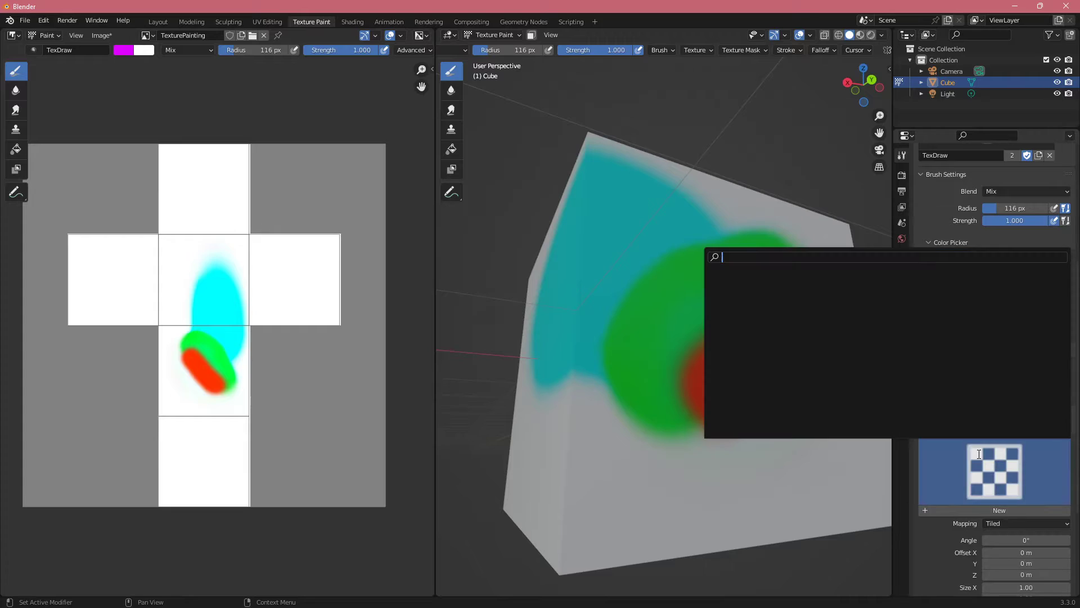
pyautogui.click(979, 454)
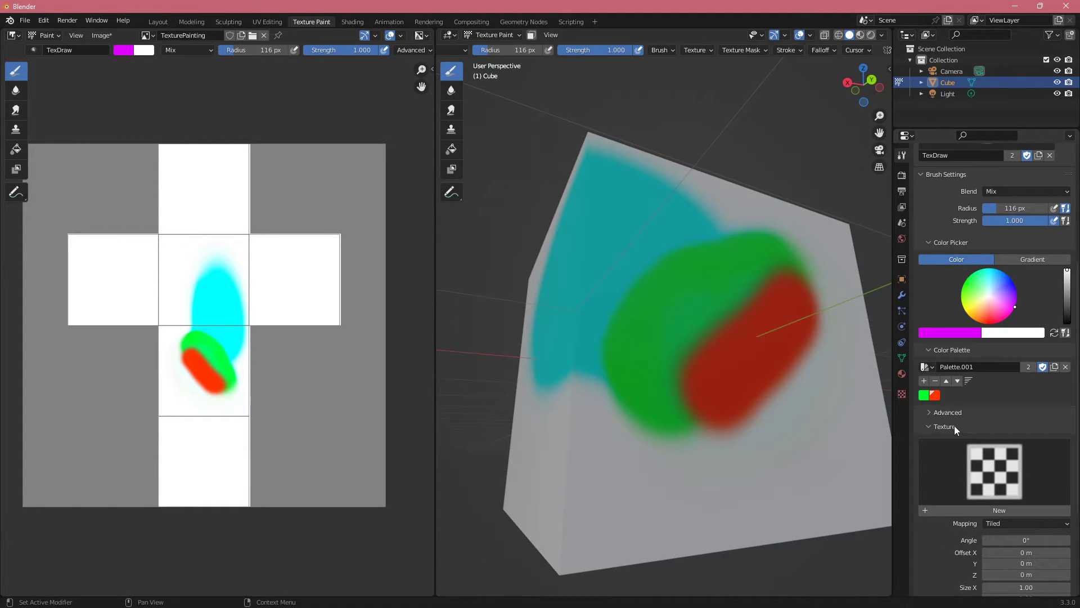
# Step: Paint magenta strokes alongside the red stroke and out towards the corner of the same cube face
pyautogui.moveTo(668, 410); pyautogui.dragTo(619, 422, button='middle')
pyautogui.moveTo(619, 421)
pyautogui.mouseDown()
pyautogui.moveTo(699, 395)
pyautogui.moveTo(796, 338)
pyautogui.mouseUp()
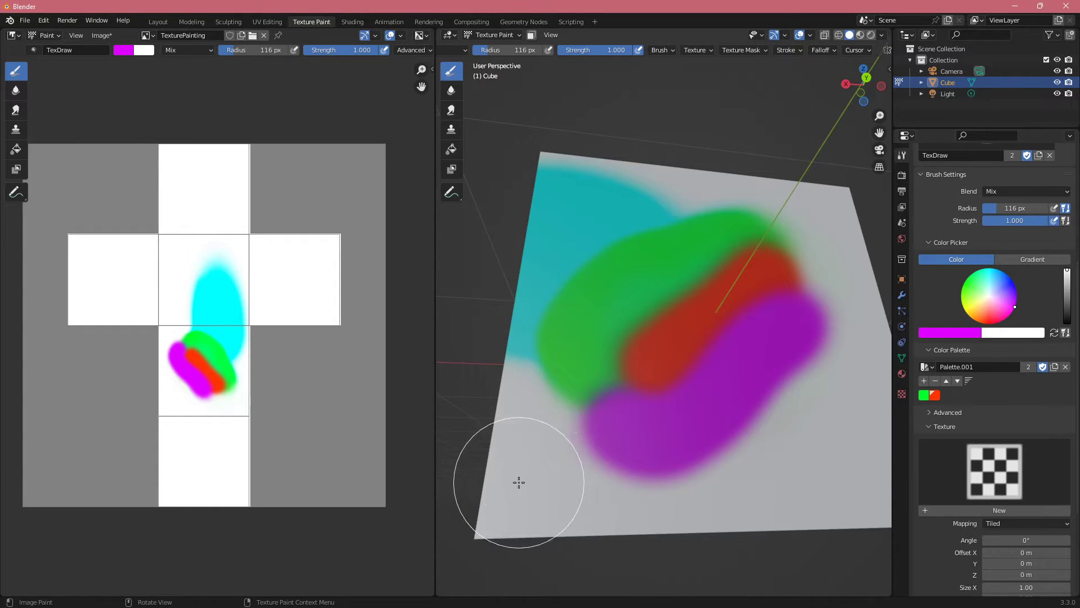
pyautogui.moveTo(516, 480)
pyautogui.mouseDown()
pyautogui.moveTo(634, 410)
pyautogui.moveTo(791, 375)
pyautogui.mouseUp()
pyautogui.moveTo(798, 408); pyautogui.dragTo(802, 397, button='middle')
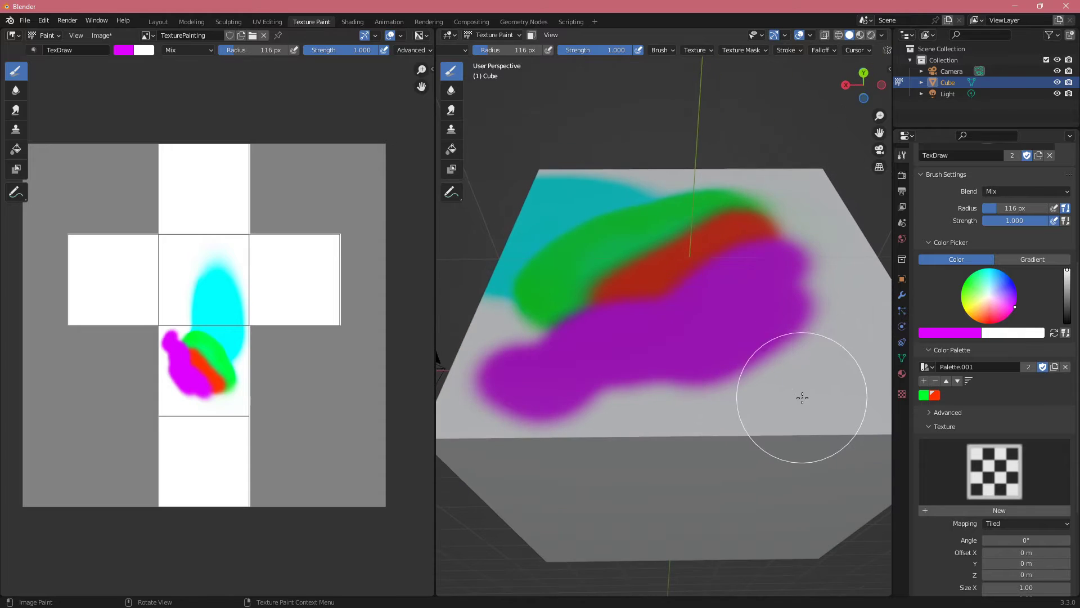
pyautogui.scroll(-3, 798, 398)
pyautogui.moveTo(716, 398); pyautogui.dragTo(749, 396, button='middle')
# Step: Review the brush's Texture settings again and inspect the painted strokes on the cube from several angles
pyautogui.click(964, 426)
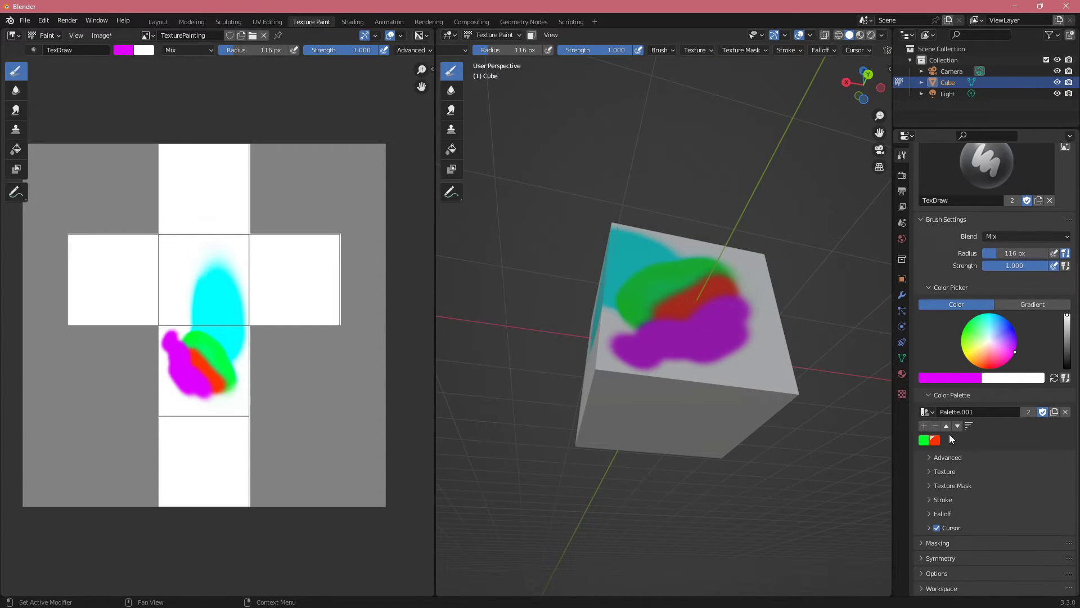
pyautogui.click(956, 486)
pyautogui.click(952, 472)
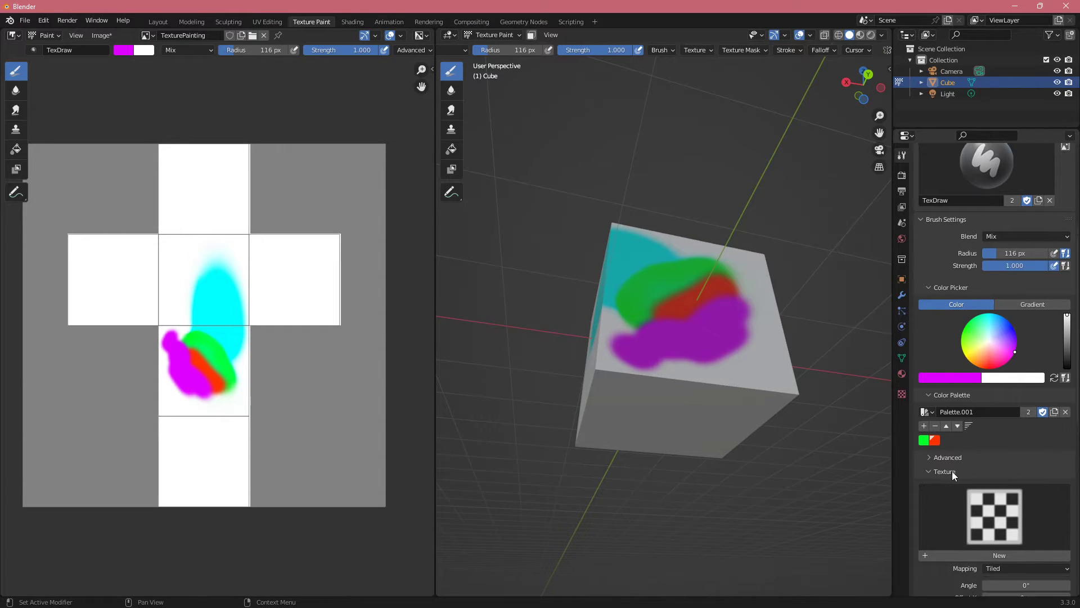
pyautogui.scroll(5, 724, 434)
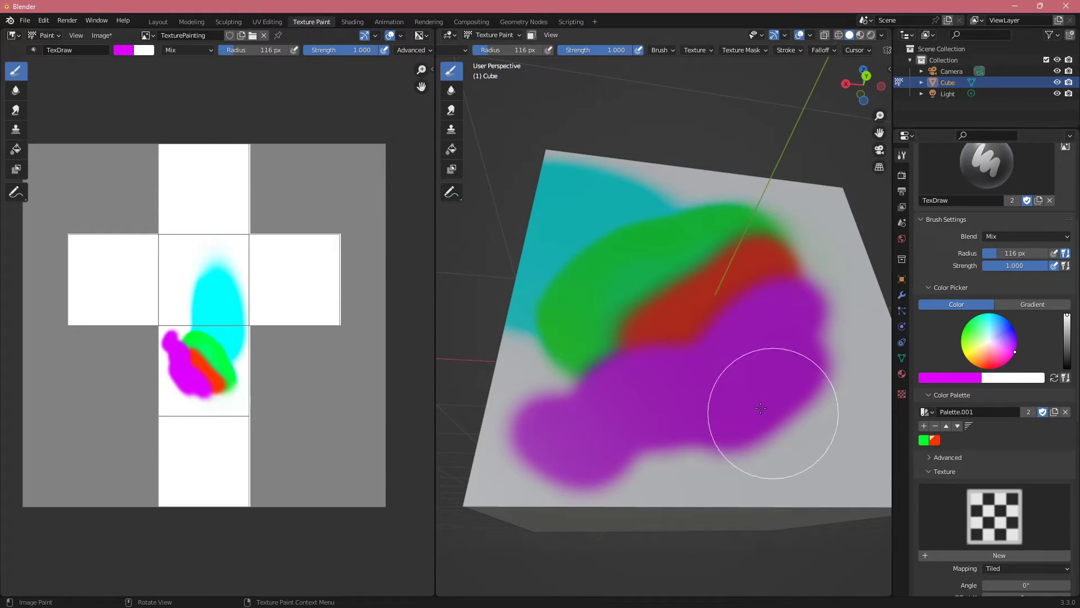
pyautogui.scroll(-4, 761, 408)
pyautogui.moveTo(752, 378)
pyautogui.mouseDown(button='middle')
pyautogui.moveTo(726, 386)
pyautogui.moveTo(699, 373)
pyautogui.mouseUp(button='middle')
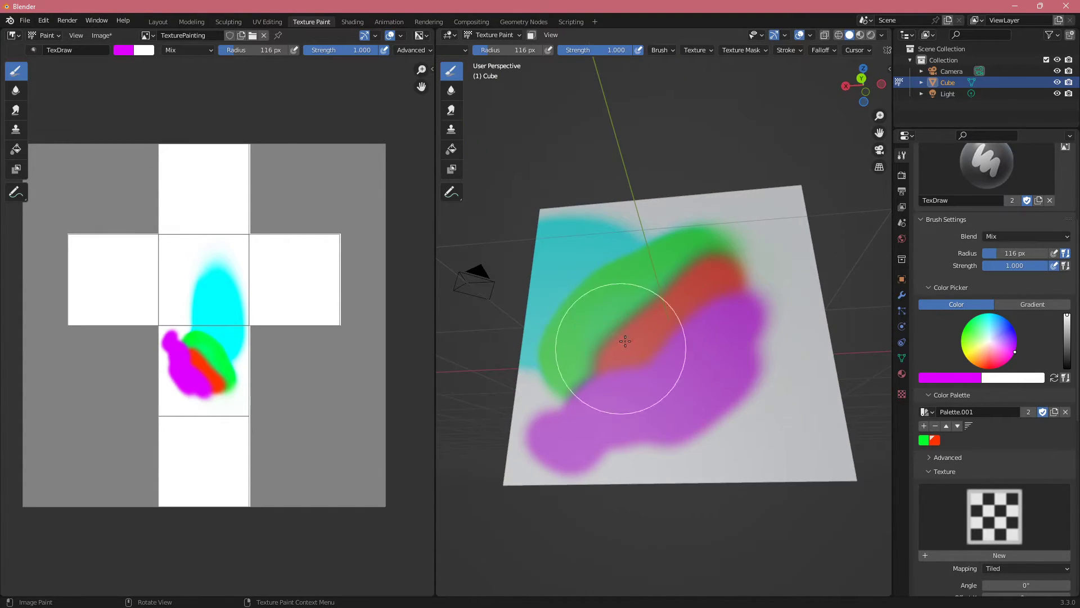
pyautogui.moveTo(735, 308)
pyautogui.mouseDown(button='middle')
pyautogui.moveTo(735, 374)
pyautogui.moveTo(599, 322)
pyautogui.moveTo(659, 337)
pyautogui.mouseUp(button='middle')
# Step: Expand the brush's Texture Mask settings in place of Texture and paint a magenta spot over the cyan area's lower edge
pyautogui.click(943, 471)
pyautogui.click(953, 485)
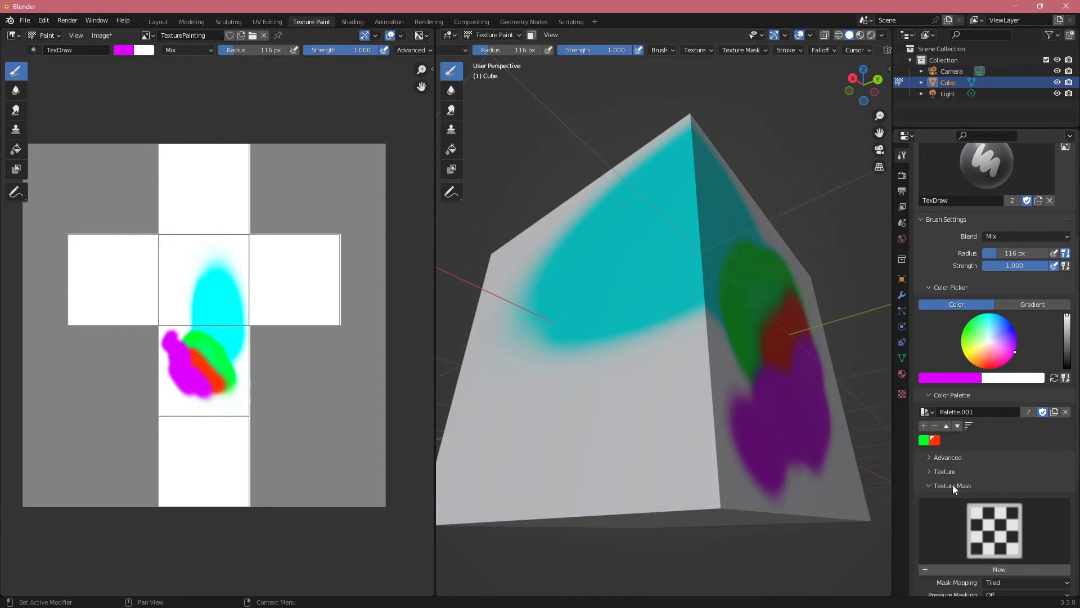
pyautogui.scroll(-2, 953, 484)
pyautogui.moveTo(710, 355); pyautogui.dragTo(630, 331, button='middle')
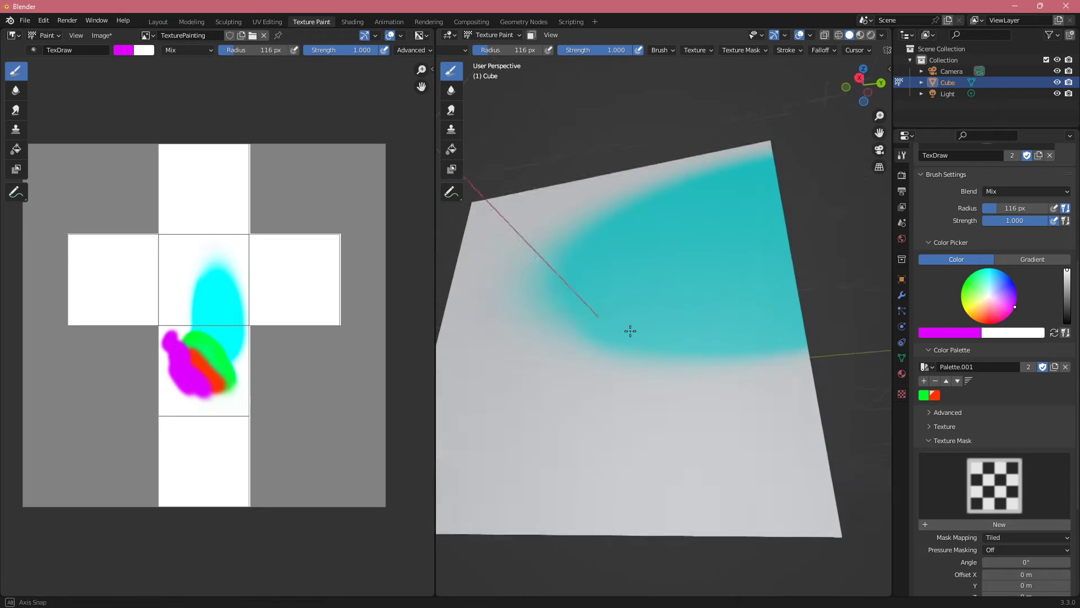
pyautogui.moveTo(649, 369)
pyautogui.mouseDown()
pyautogui.moveTo(688, 367)
pyautogui.moveTo(712, 347)
pyautogui.moveTo(752, 395)
pyautogui.moveTo(756, 374)
pyautogui.moveTo(723, 358)
pyautogui.mouseUp()
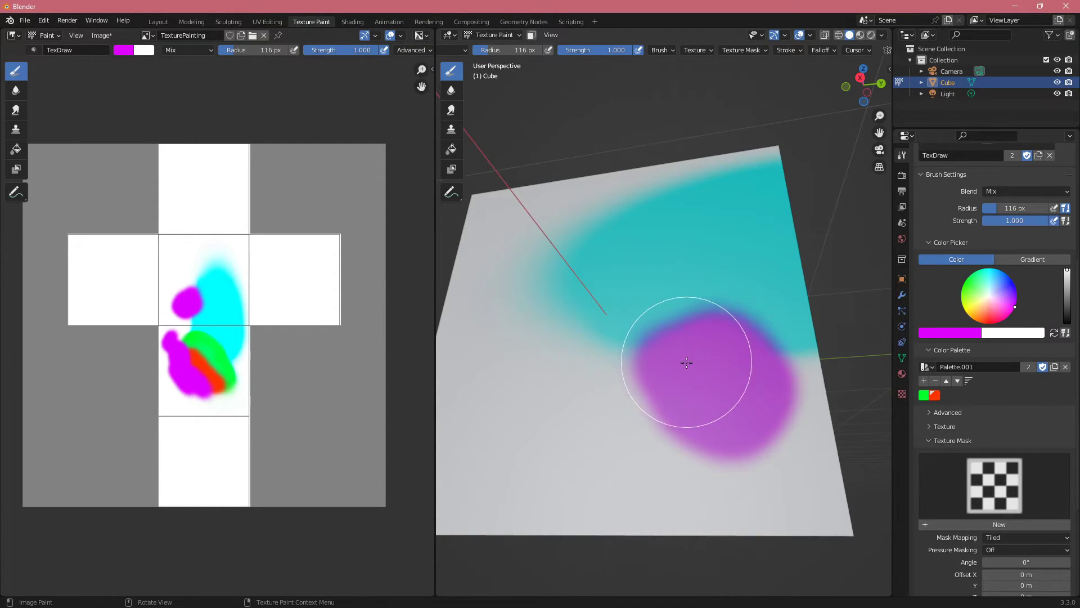
# Step: Collapse the Texture Mask settings and extend the magenta spot with a stroke across the cyan area on the same face
pyautogui.click(960, 441)
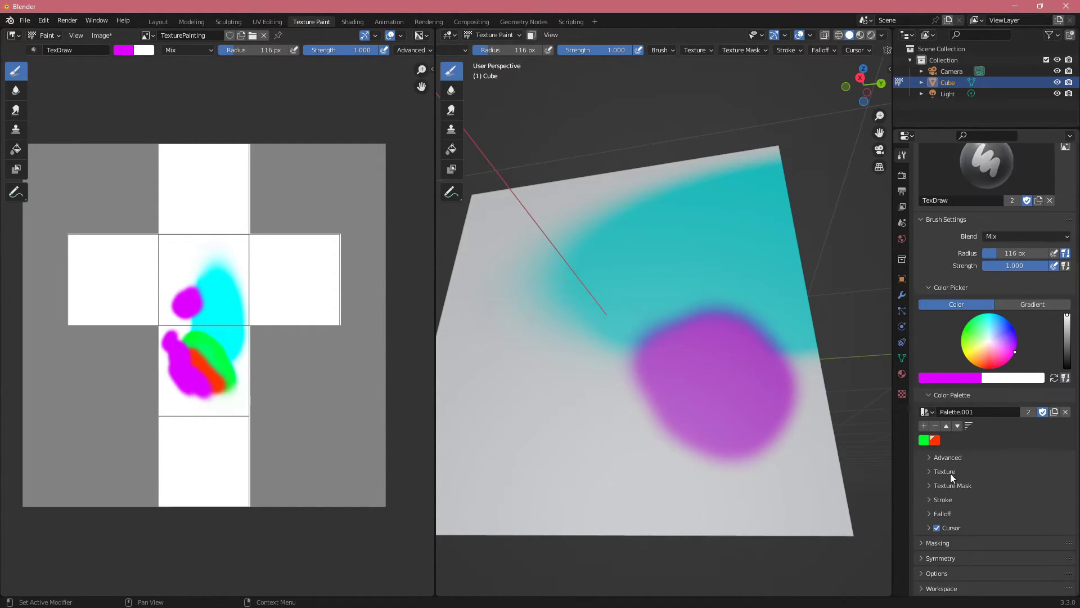
pyautogui.click(947, 474)
pyautogui.click(947, 474)
pyautogui.scroll(-1, 743, 409)
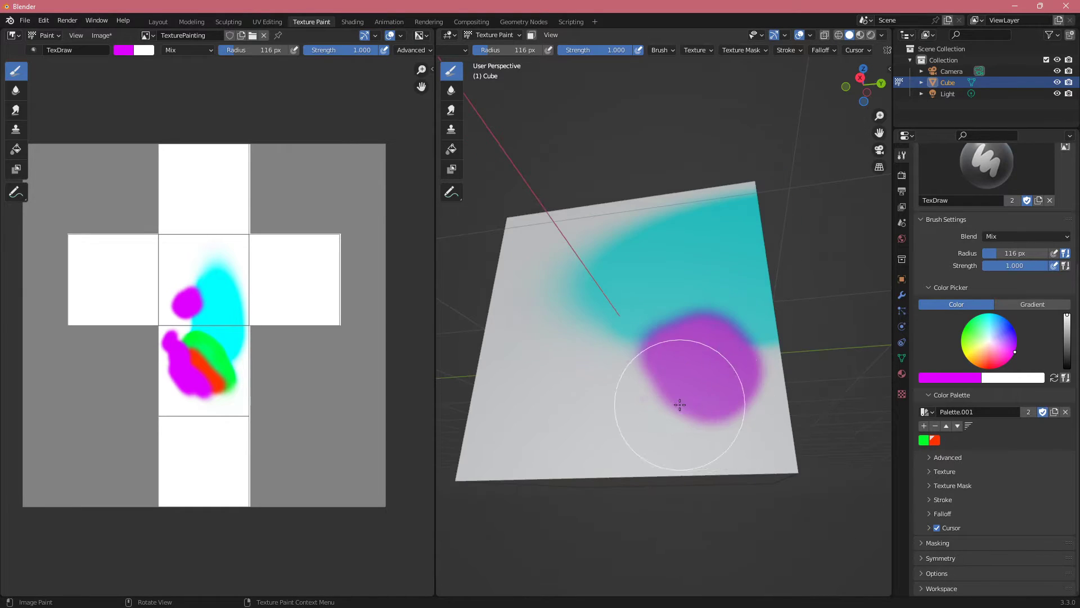
pyautogui.moveTo(679, 403); pyautogui.dragTo(712, 410, button='middle')
pyautogui.moveTo(726, 400); pyautogui.dragTo(633, 303)
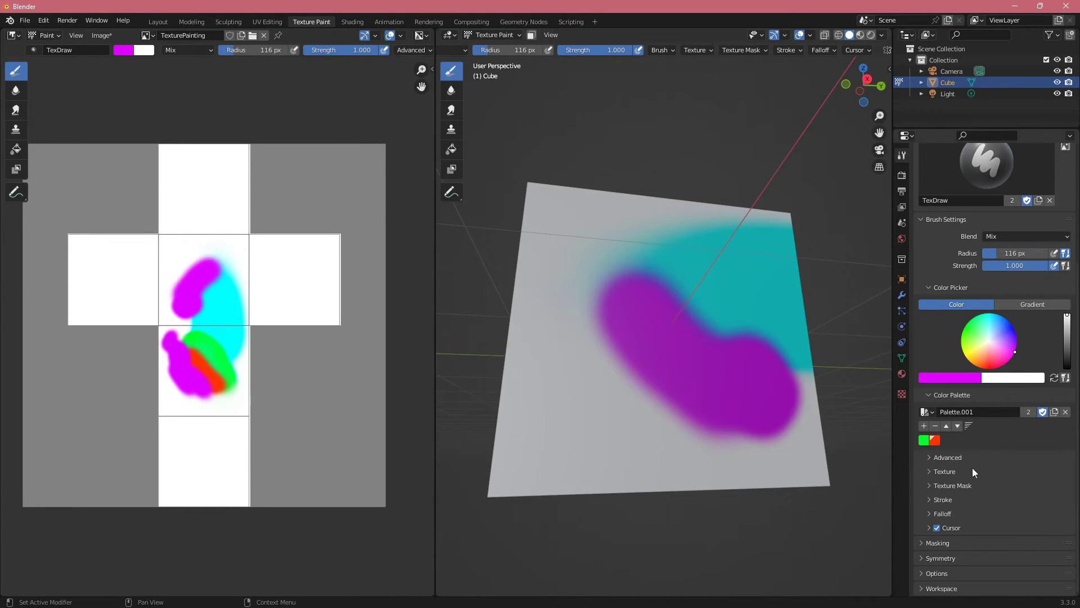
# Step: Expand the brush's Stroke settings and paint magenta strokes across the face with different spacing values, including 40%
pyautogui.click(943, 499)
pyautogui.scroll(-5, 947, 498)
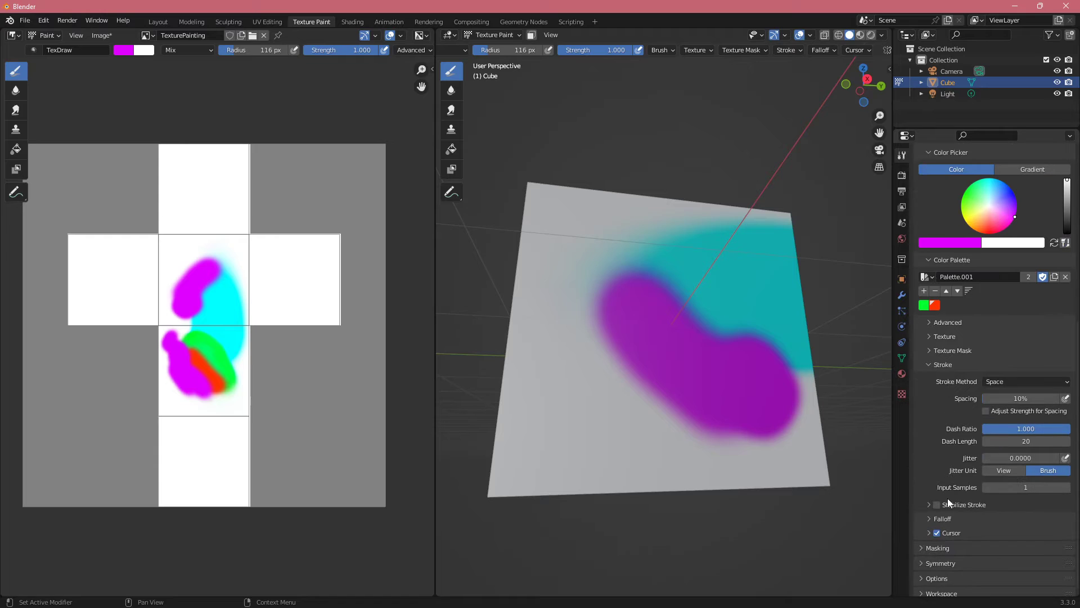
pyautogui.moveTo(990, 398); pyautogui.dragTo(1000, 398)
pyautogui.moveTo(629, 424)
pyautogui.mouseDown()
pyautogui.moveTo(574, 303)
pyautogui.moveTo(683, 212)
pyautogui.moveTo(555, 436)
pyautogui.moveTo(714, 291)
pyautogui.moveTo(859, 383)
pyautogui.mouseUp()
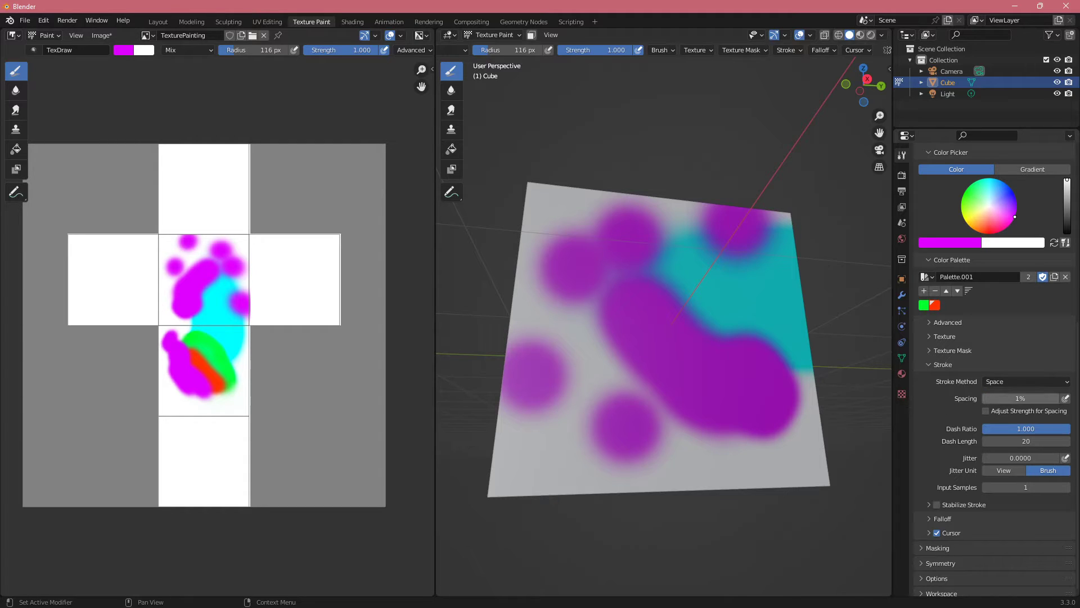
pyautogui.moveTo(1013, 398); pyautogui.dragTo(1016, 398)
pyautogui.moveTo(588, 436)
pyautogui.mouseDown()
pyautogui.moveTo(579, 430)
pyautogui.moveTo(731, 429)
pyautogui.moveTo(658, 275)
pyautogui.moveTo(603, 253)
pyautogui.moveTo(670, 225)
pyautogui.mouseUp()
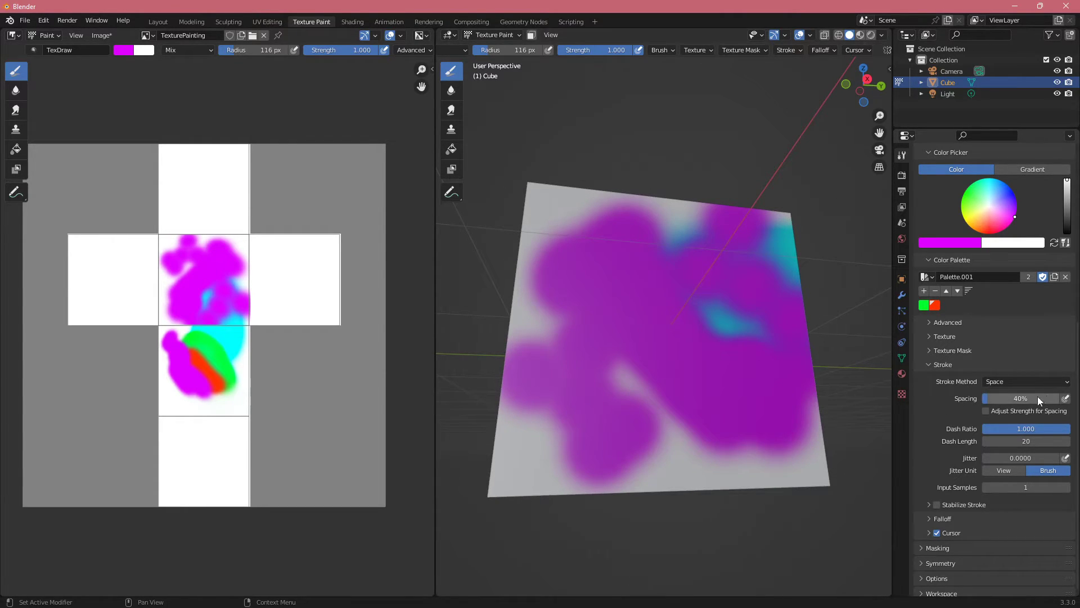
# Step: Set the stroke spacing back to 10% and paint magenta over the remaining gaps on the face
pyautogui.rightClick(1038, 398)
pyautogui.click(1027, 398)
pyautogui.moveTo(675, 349)
pyautogui.mouseDown()
pyautogui.moveTo(700, 241)
pyautogui.moveTo(627, 330)
pyautogui.mouseUp()
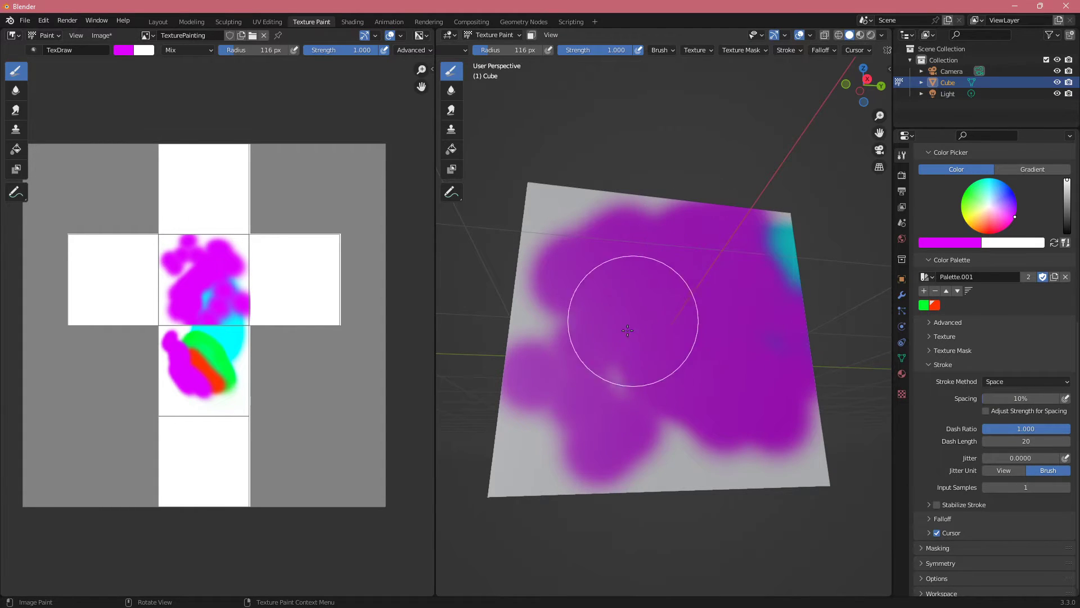
pyautogui.moveTo(646, 451); pyautogui.dragTo(730, 417, button='middle')
pyautogui.scroll(-1, 961, 462)
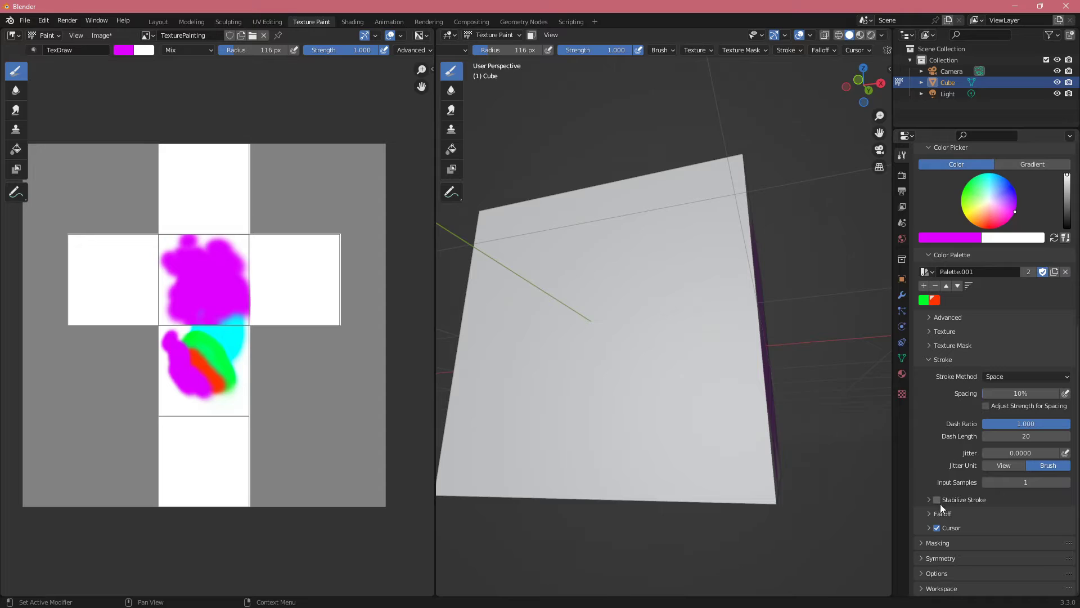
# Step: Collapse the Stroke settings, check the Masking settings briefly and expand the Symmetry settings
pyautogui.click(935, 361)
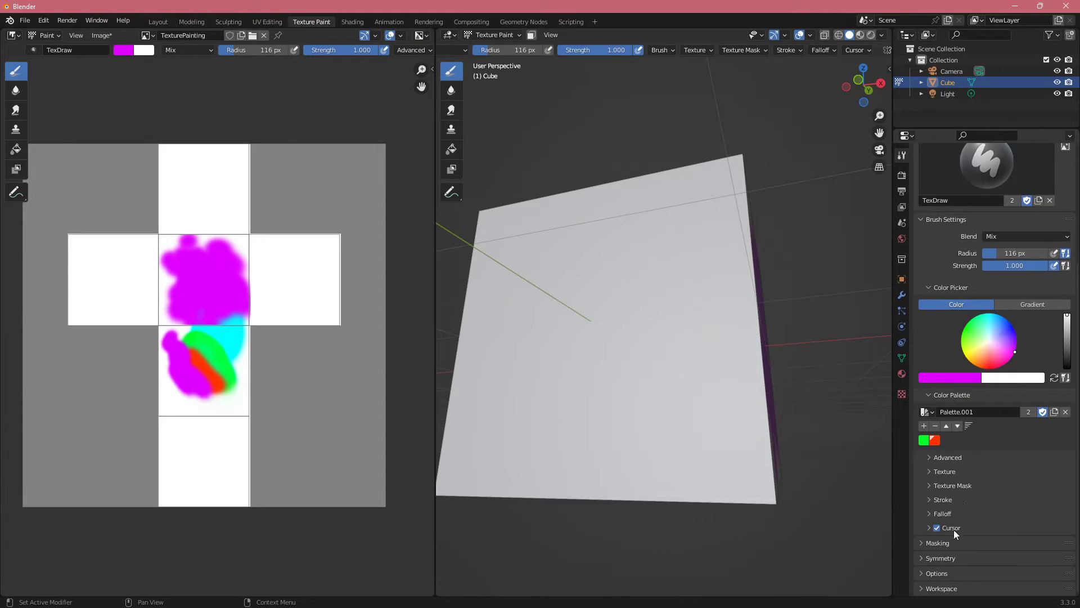
pyautogui.click(950, 543)
pyautogui.scroll(-1, 950, 543)
pyautogui.click(957, 514)
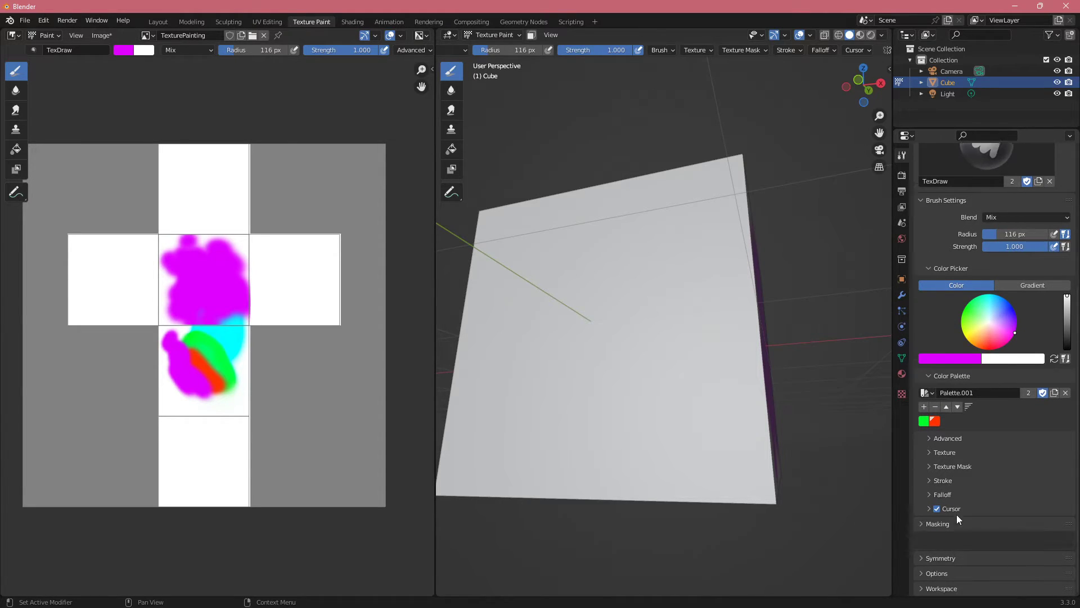
pyautogui.click(952, 555)
pyautogui.scroll(-1, 973, 554)
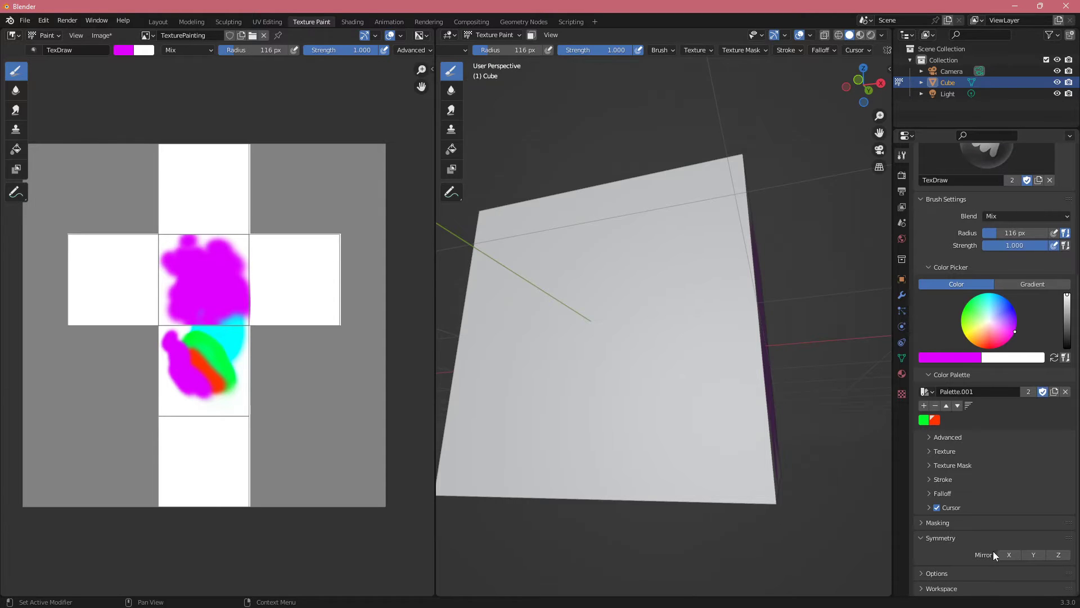
# Step: Enable mirroring on X and paint mirrored magenta strokes on a blank side face and on the cube's top face
pyautogui.moveTo(661, 392)
pyautogui.mouseDown()
pyautogui.moveTo(631, 306)
pyautogui.moveTo(728, 343)
pyautogui.moveTo(716, 415)
pyautogui.mouseUp()
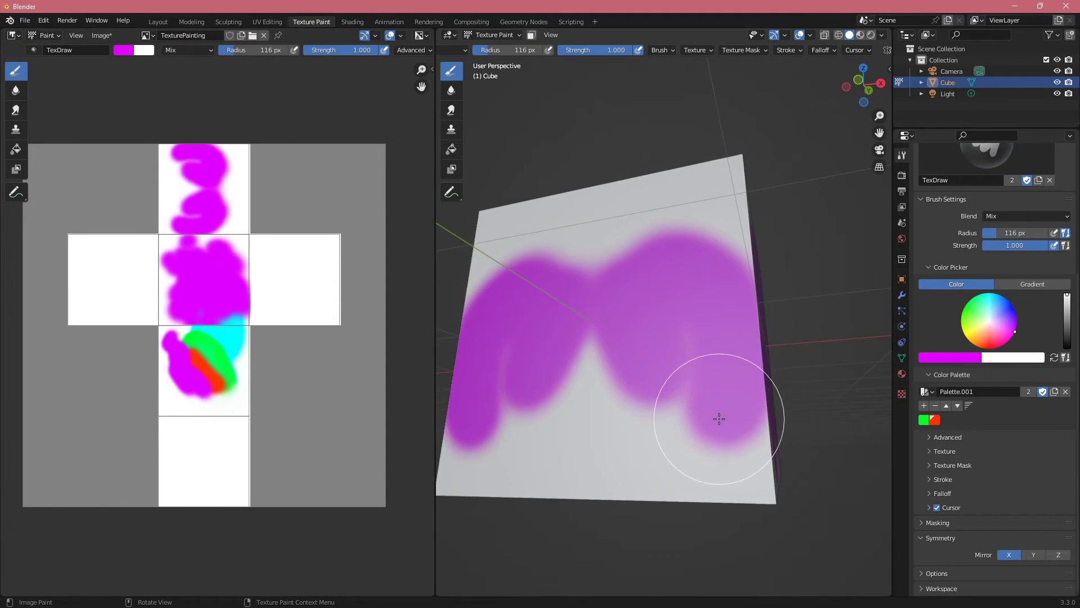
pyautogui.moveTo(716, 415)
pyautogui.mouseDown(button='middle')
pyautogui.moveTo(662, 360)
pyautogui.moveTo(710, 443)
pyautogui.mouseUp(button='middle')
pyautogui.moveTo(599, 304); pyautogui.dragTo(586, 292)
pyautogui.moveTo(566, 315)
pyautogui.mouseDown(button='middle')
pyautogui.moveTo(608, 337)
pyautogui.moveTo(632, 309)
pyautogui.mouseUp(button='middle')
pyautogui.moveTo(695, 350); pyautogui.dragTo(713, 406, button='middle')
pyautogui.moveTo(715, 275)
pyautogui.mouseDown()
pyautogui.moveTo(731, 243)
pyautogui.moveTo(737, 255)
pyautogui.mouseUp()
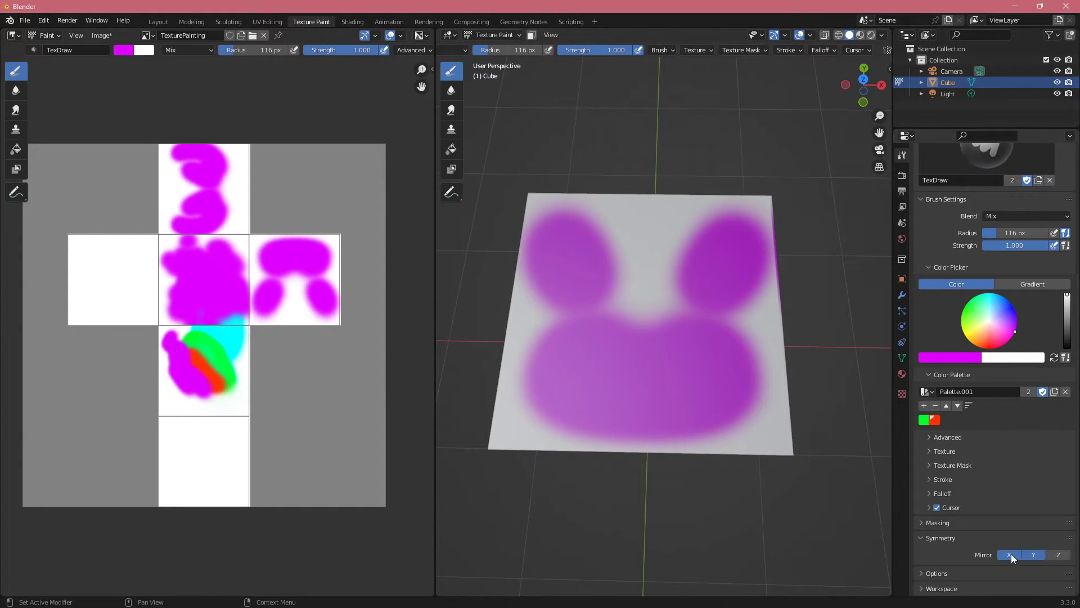
# Step: Switch the mirroring from X to Y and paint a mirrored pair of magenta strokes on another blank side face
pyautogui.click(1011, 555)
pyautogui.moveTo(684, 394); pyautogui.dragTo(672, 332, button='middle')
pyautogui.scroll(-2, 665, 332)
pyautogui.moveTo(608, 355); pyautogui.dragTo(706, 315, button='middle')
pyautogui.moveTo(729, 329)
pyautogui.mouseDown()
pyautogui.moveTo(747, 354)
pyautogui.moveTo(724, 398)
pyautogui.moveTo(891, 489)
pyautogui.mouseUp()
# Step: Switch the mirroring to Z only and paint magenta on the cube's underside, its top face and over the green and red strokes
pyautogui.click(1054, 554)
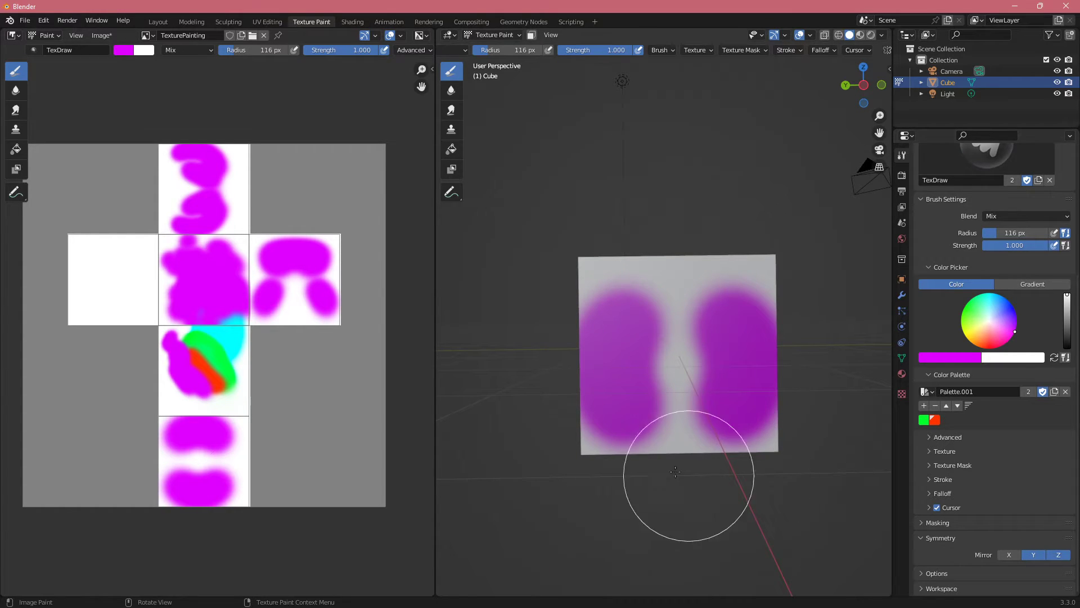
pyautogui.moveTo(688, 475); pyautogui.dragTo(695, 401, button='middle')
pyautogui.click(1029, 553)
pyautogui.moveTo(718, 471); pyautogui.dragTo(703, 399, button='middle')
pyautogui.click(626, 334)
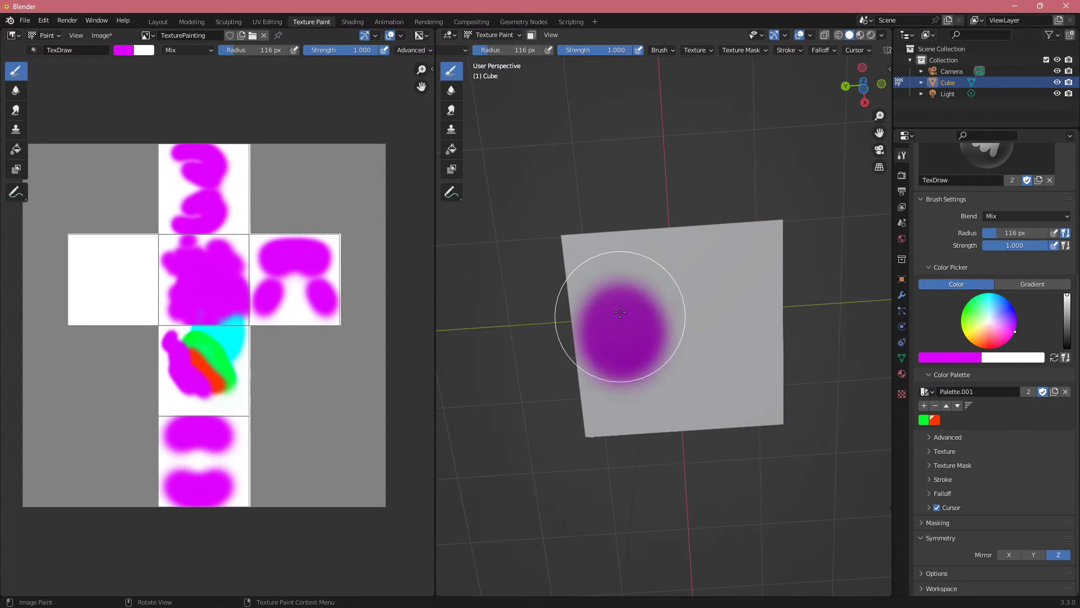
pyautogui.moveTo(621, 301); pyautogui.dragTo(703, 357, button='middle')
pyautogui.moveTo(670, 316); pyautogui.dragTo(666, 283)
pyautogui.moveTo(655, 284); pyautogui.dragTo(680, 331, button='middle')
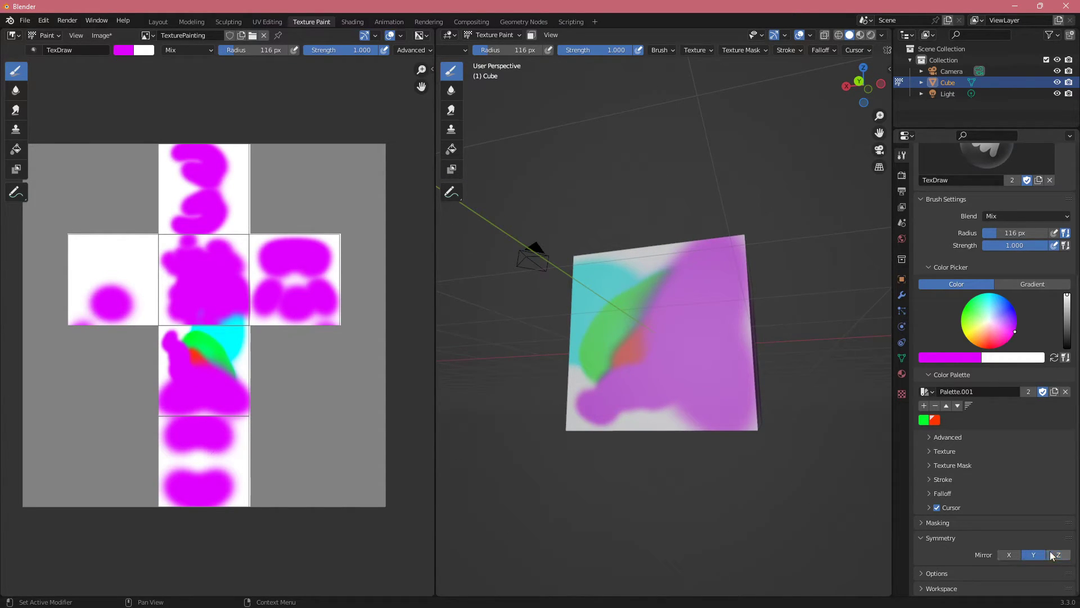
# Step: Set the mirroring to X and Y, pick the palette's red and paint mirrored red spots over the magenta face
pyautogui.moveTo(539, 323); pyautogui.dragTo(632, 325, button='middle')
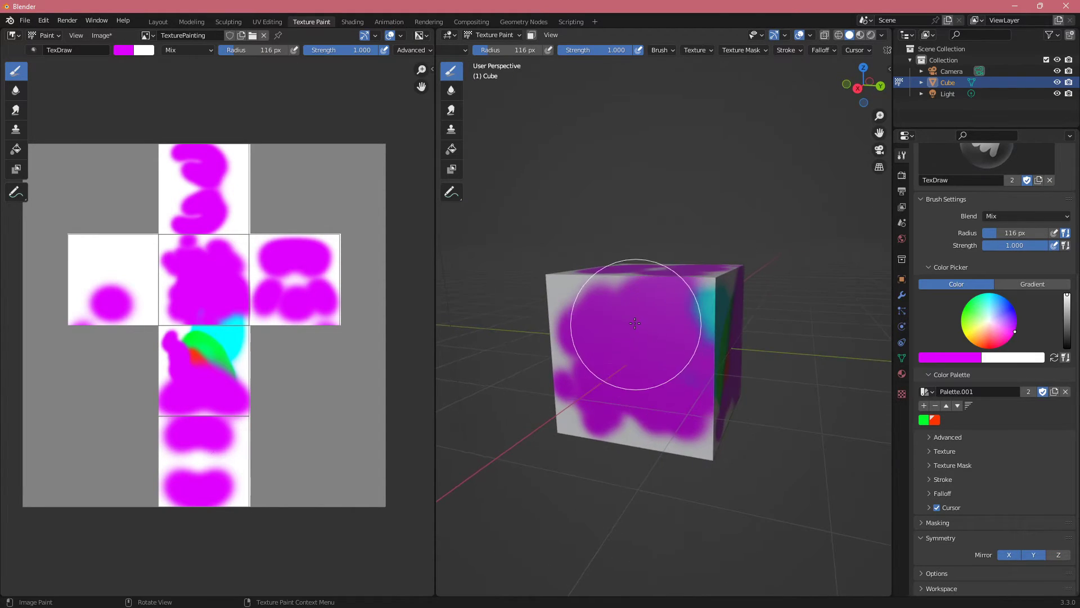
pyautogui.click(936, 421)
pyautogui.moveTo(731, 398)
pyautogui.mouseDown()
pyautogui.moveTo(707, 398)
pyautogui.moveTo(647, 342)
pyautogui.mouseUp()
pyautogui.moveTo(647, 342)
pyautogui.mouseDown(button='middle')
pyautogui.moveTo(727, 346)
pyautogui.moveTo(720, 326)
pyautogui.moveTo(737, 337)
pyautogui.moveTo(711, 324)
pyautogui.moveTo(699, 331)
pyautogui.moveTo(709, 338)
pyautogui.mouseUp(button='middle')
pyautogui.click(956, 537)
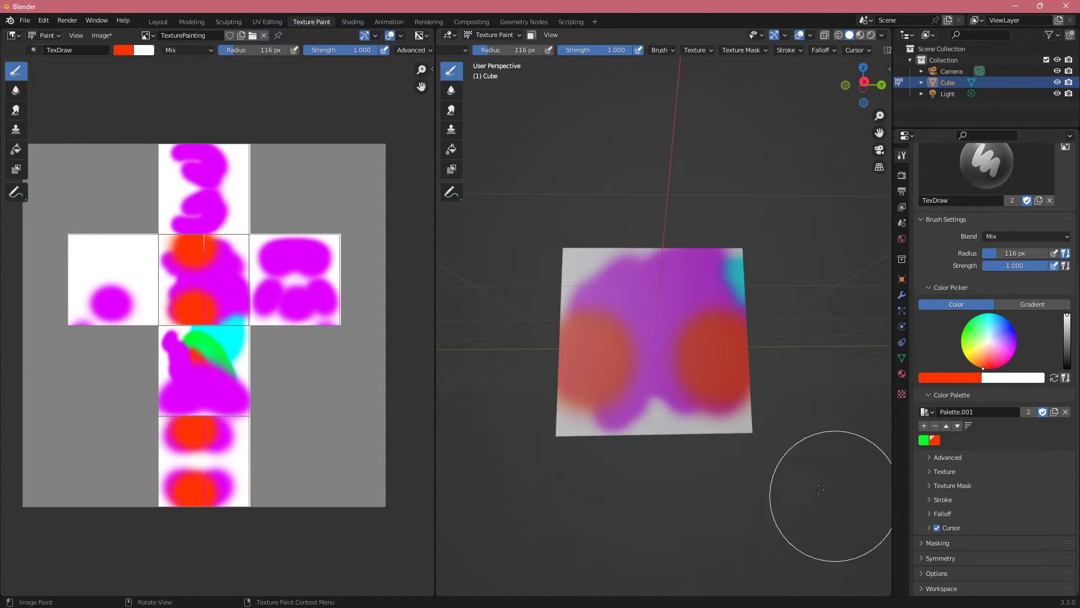
# Step: Paint more mirrored red strokes across the upper part of the vertical edge between the magenta and cyan-green faces
pyautogui.moveTo(829, 475); pyautogui.dragTo(772, 463, button='middle')
pyautogui.moveTo(679, 336)
pyautogui.mouseDown()
pyautogui.moveTo(683, 323)
pyautogui.moveTo(685, 333)
pyautogui.mouseUp()
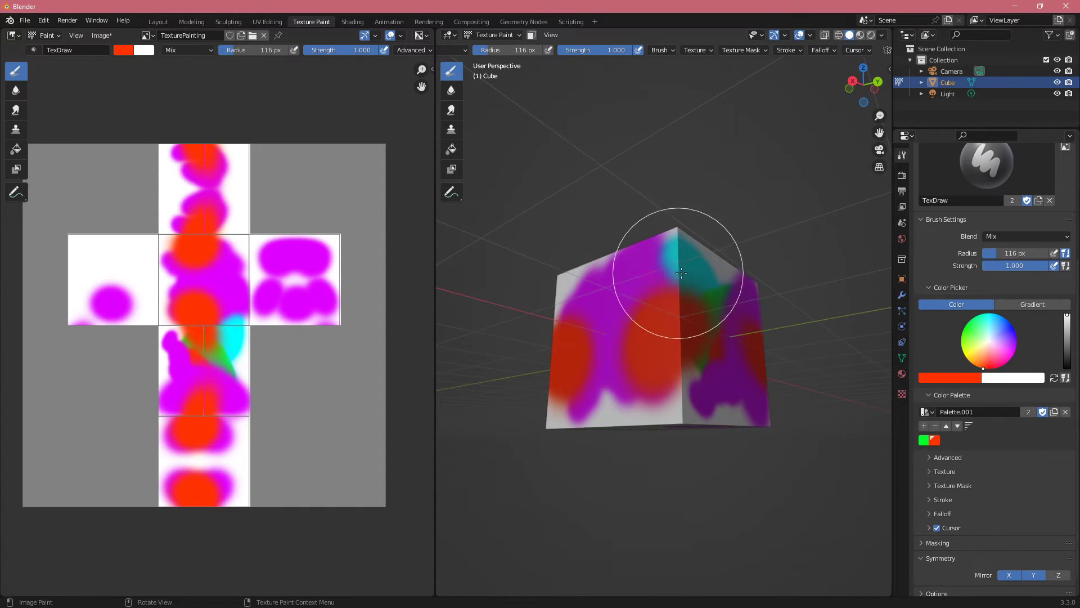
pyautogui.click(679, 281)
pyautogui.scroll(-2, 1035, 534)
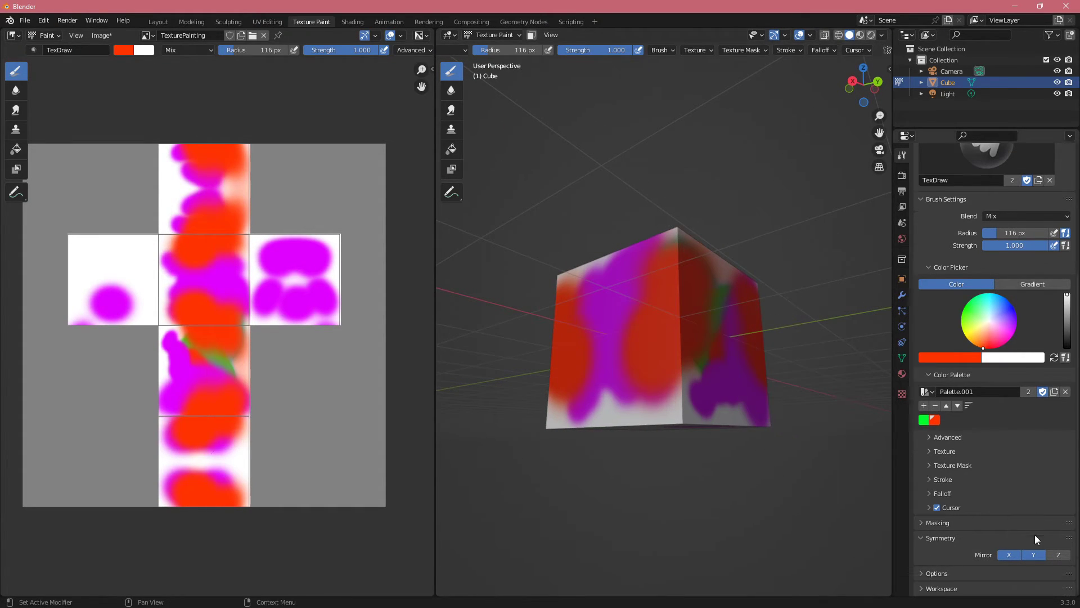
# Step: Collapse the Symmetry settings, go back over the tool settings and examine the painted cube from several angles
pyautogui.click(961, 538)
pyautogui.scroll(7, 974, 464)
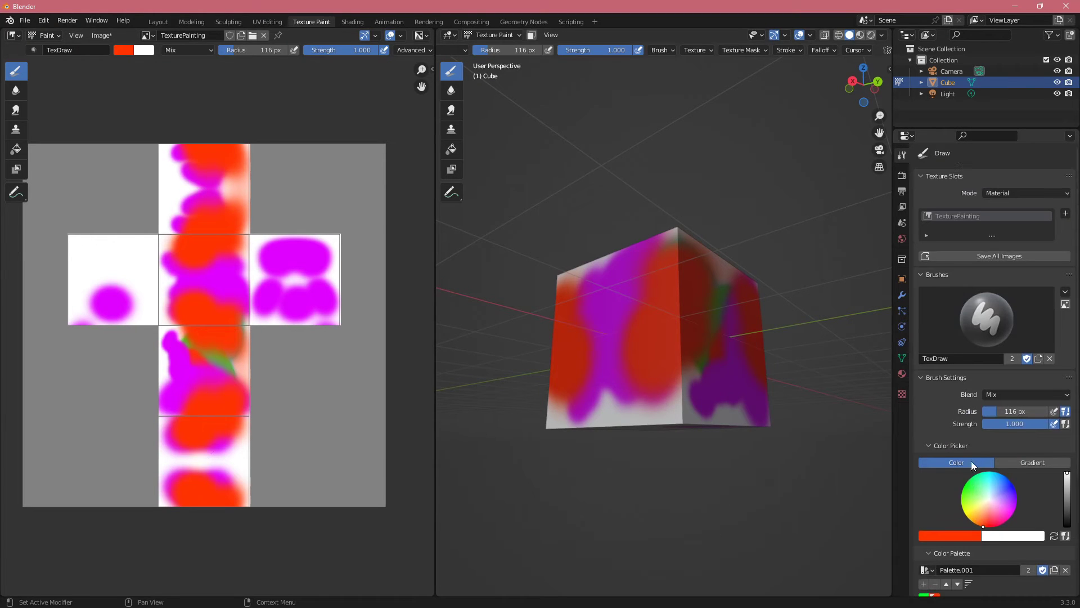
pyautogui.moveTo(579, 302)
pyautogui.mouseDown(button='middle')
pyautogui.moveTo(665, 371)
pyautogui.moveTo(771, 241)
pyautogui.mouseUp(button='middle')
pyautogui.scroll(-4, 608, 314)
pyautogui.scroll(4, 664, 372)
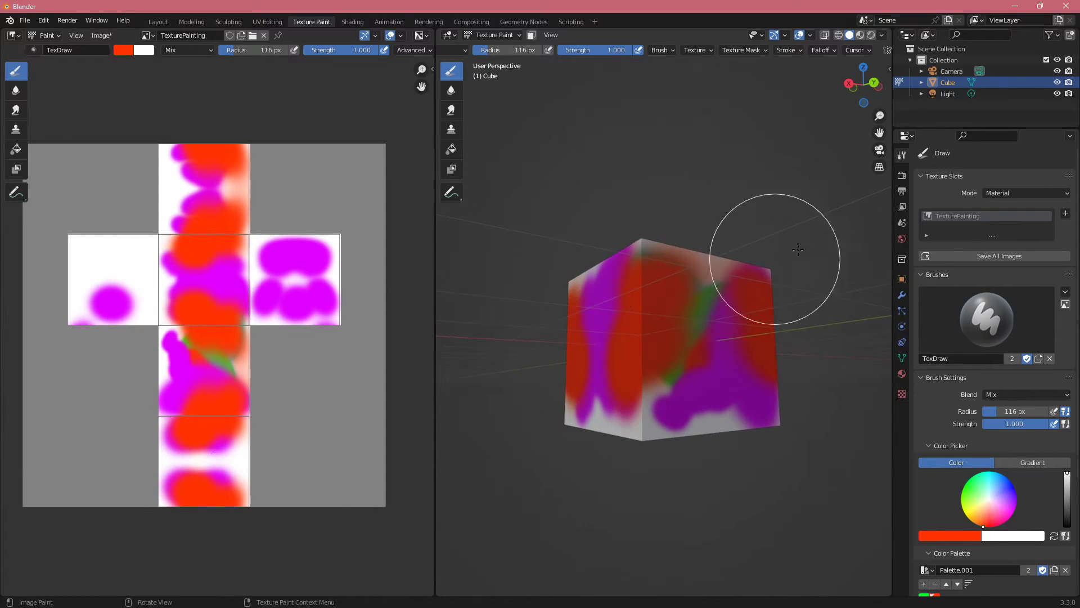
pyautogui.moveTo(695, 262); pyautogui.dragTo(646, 178, button='middle')
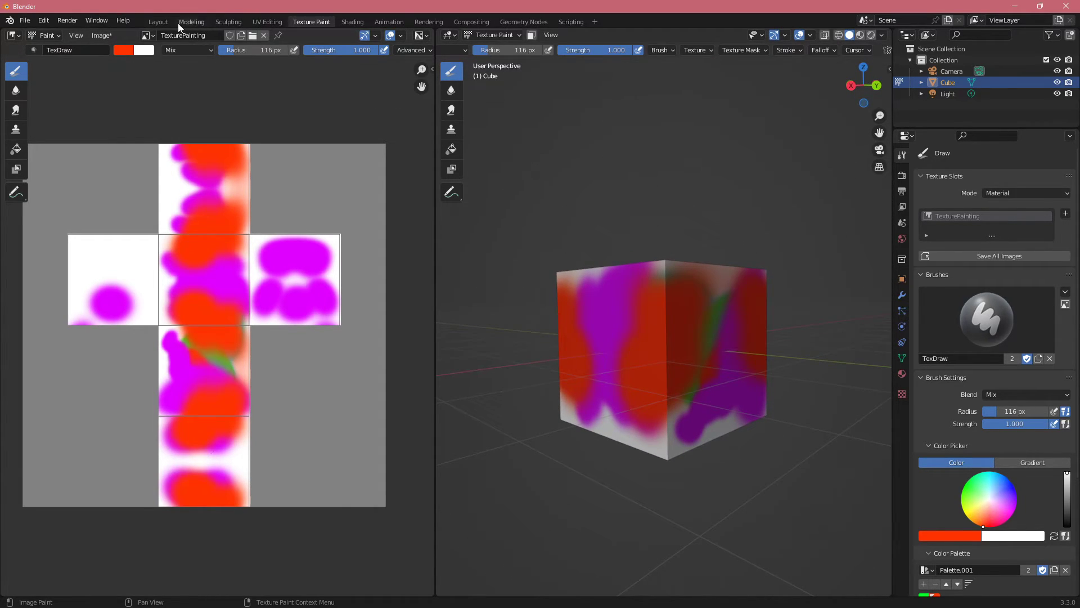
# Step: Switch to the Shading workspace, duplicate the TexturePainting image node below the original and unlink the duplicate's image
pyautogui.click(158, 22)
pyautogui.click(351, 22)
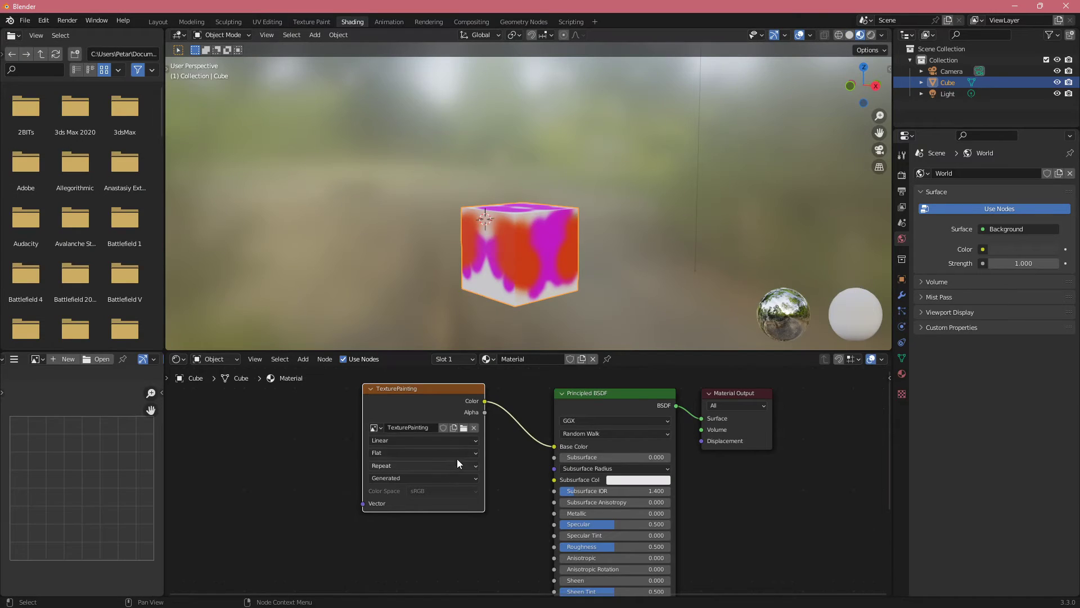
pyautogui.moveTo(408, 404); pyautogui.dragTo(444, 417, button='middle')
pyautogui.moveTo(340, 484); pyautogui.dragTo(375, 452, button='middle')
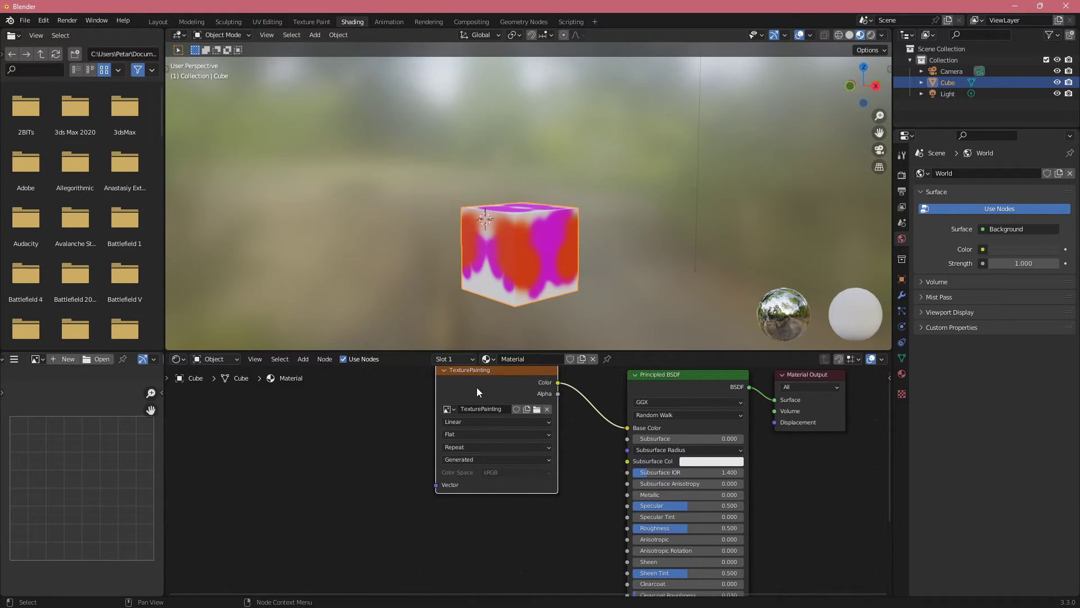
pyautogui.hotkey('shift', 'd')
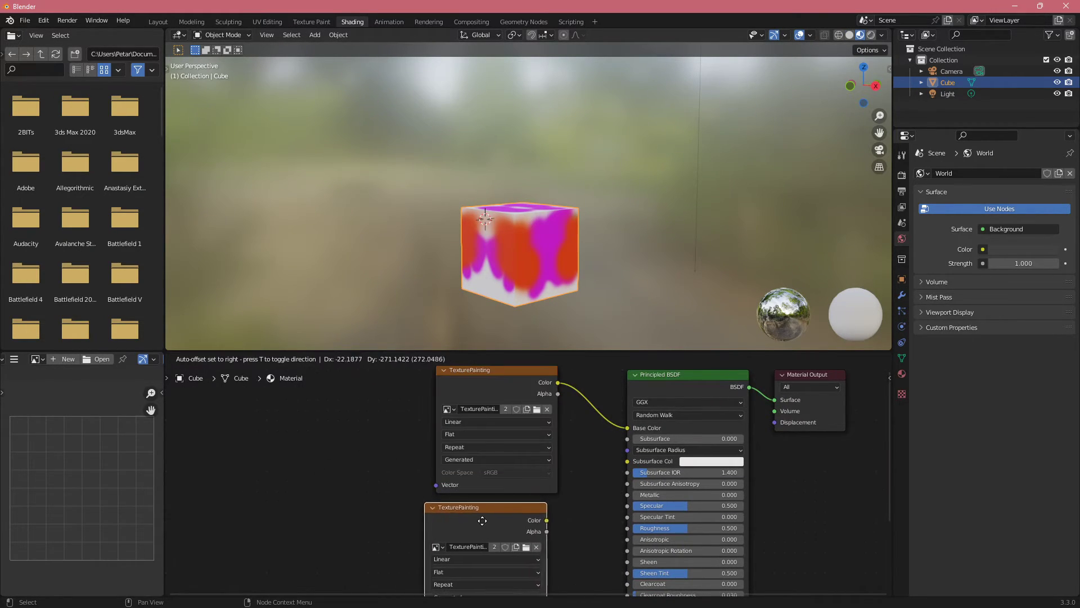
pyautogui.click(497, 469)
pyautogui.click(539, 499)
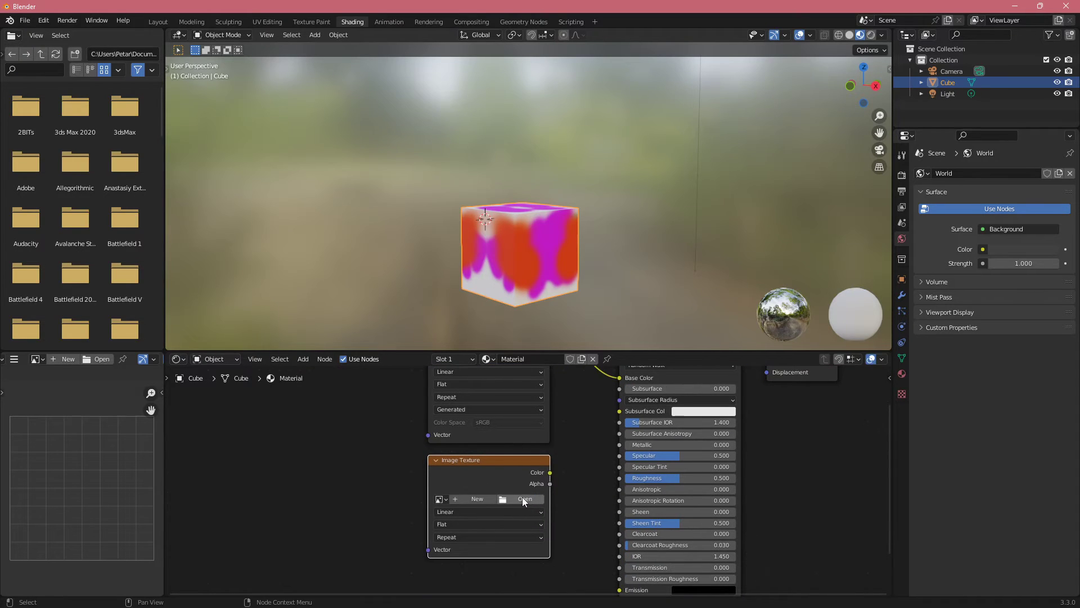
# Step: Create a new 1024 × 1024 px image named Untitled in the duplicated node and connect its Color to the Principled BSDF's Base Color
pyautogui.click(462, 500)
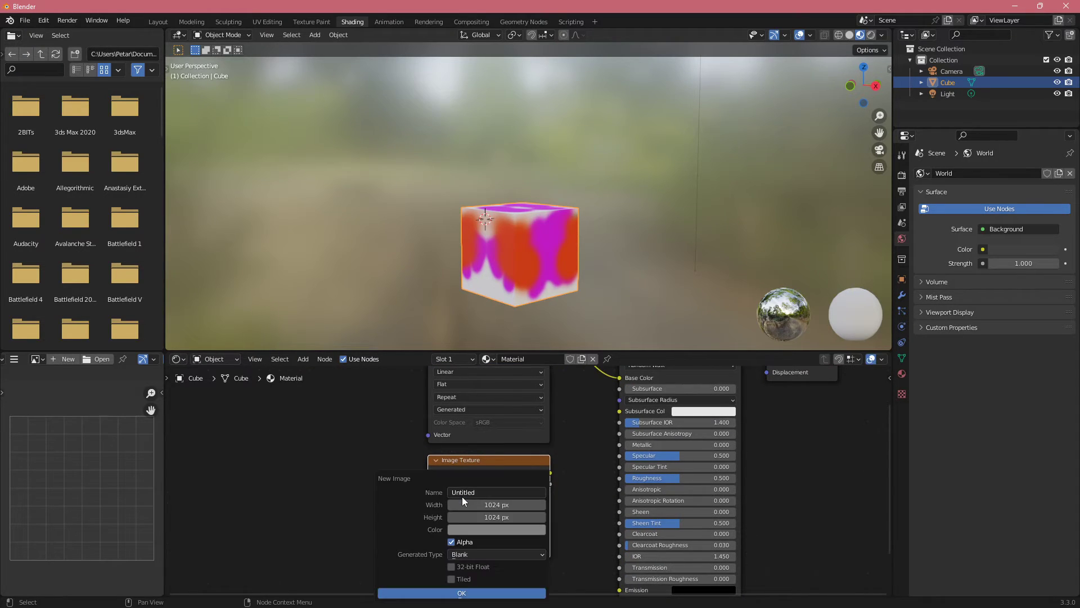
pyautogui.click(450, 591)
pyautogui.moveTo(598, 429); pyautogui.dragTo(576, 458, button='middle')
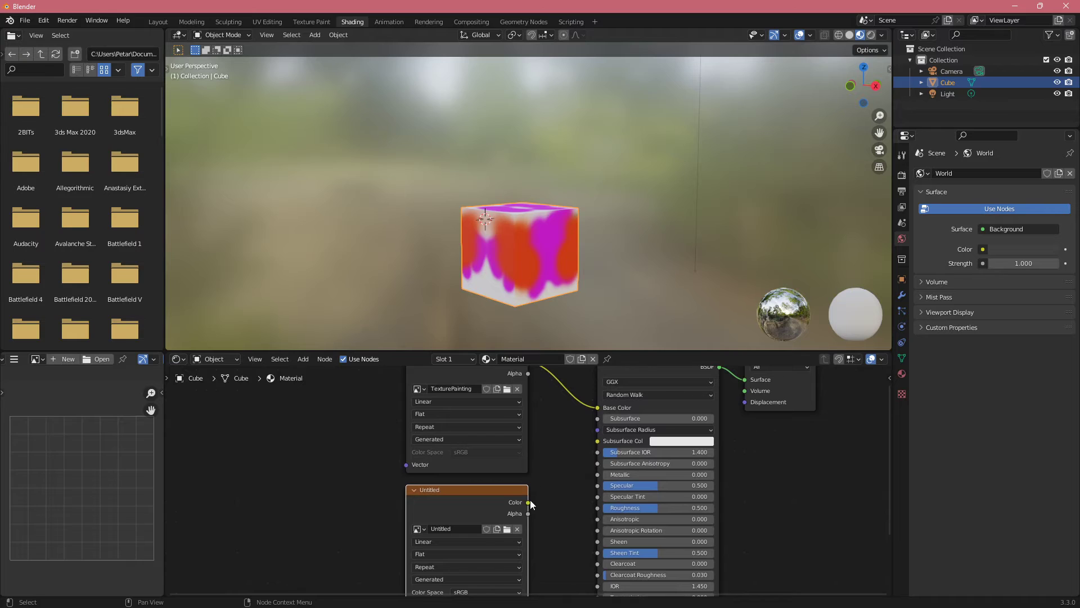
pyautogui.moveTo(529, 502); pyautogui.dragTo(597, 408)
pyautogui.moveTo(463, 499); pyautogui.dragTo(488, 478, button='middle')
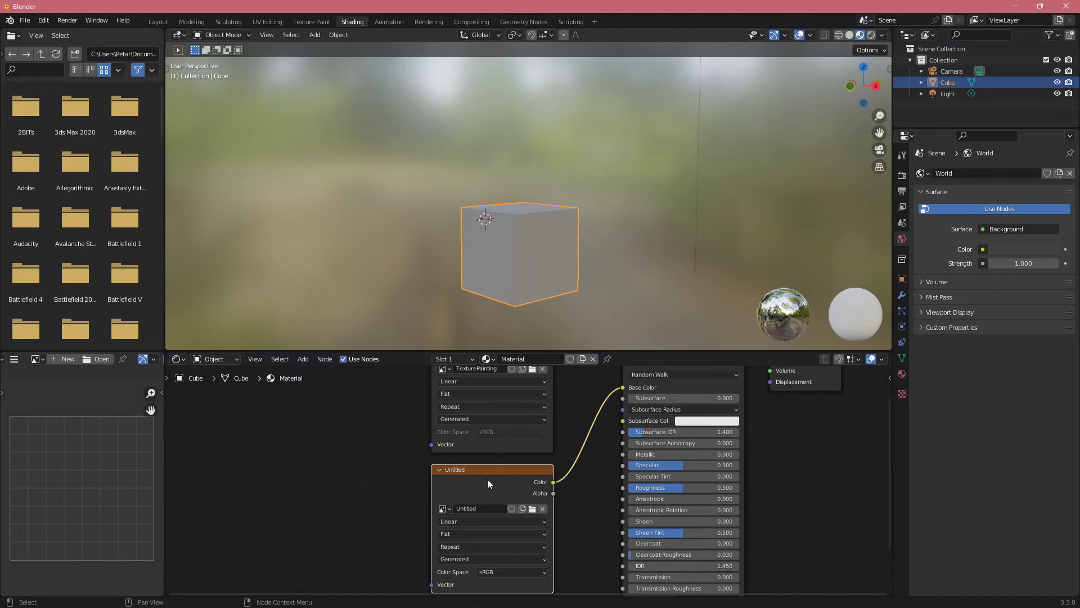
# Step: Return to the Texture Paint workspace and alternate between the Untitled and TexturePainting texture slots, ending on TexturePainting
pyautogui.click(305, 19)
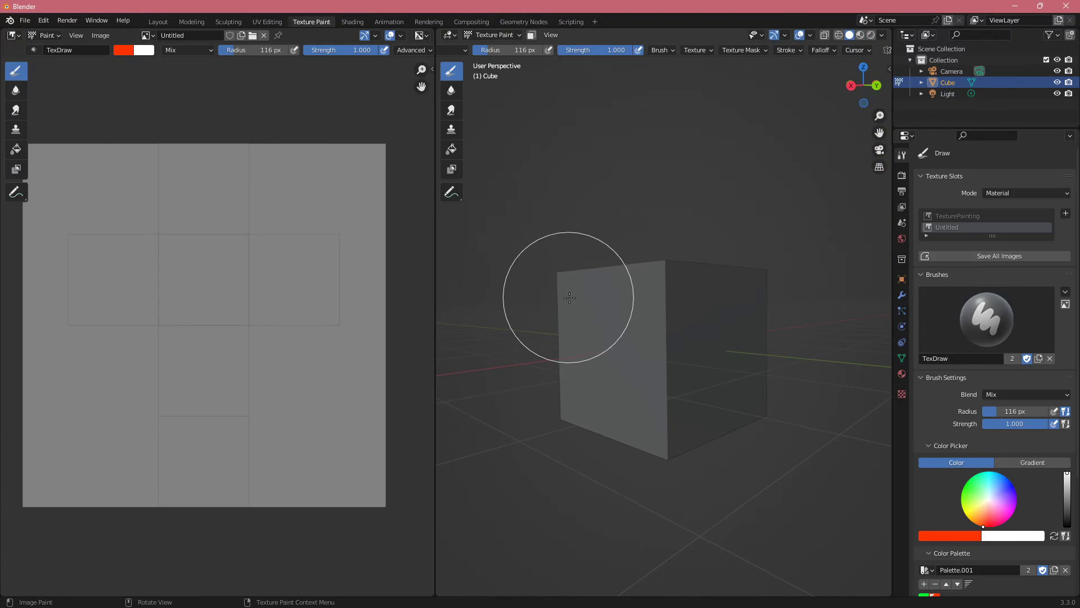
pyautogui.click(982, 219)
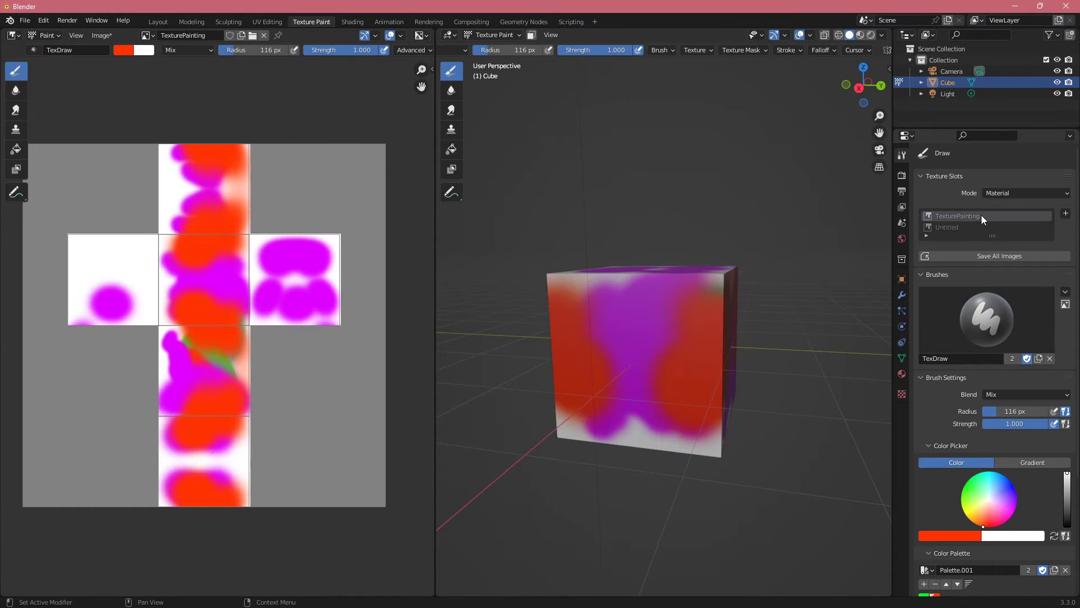
pyautogui.click(964, 227)
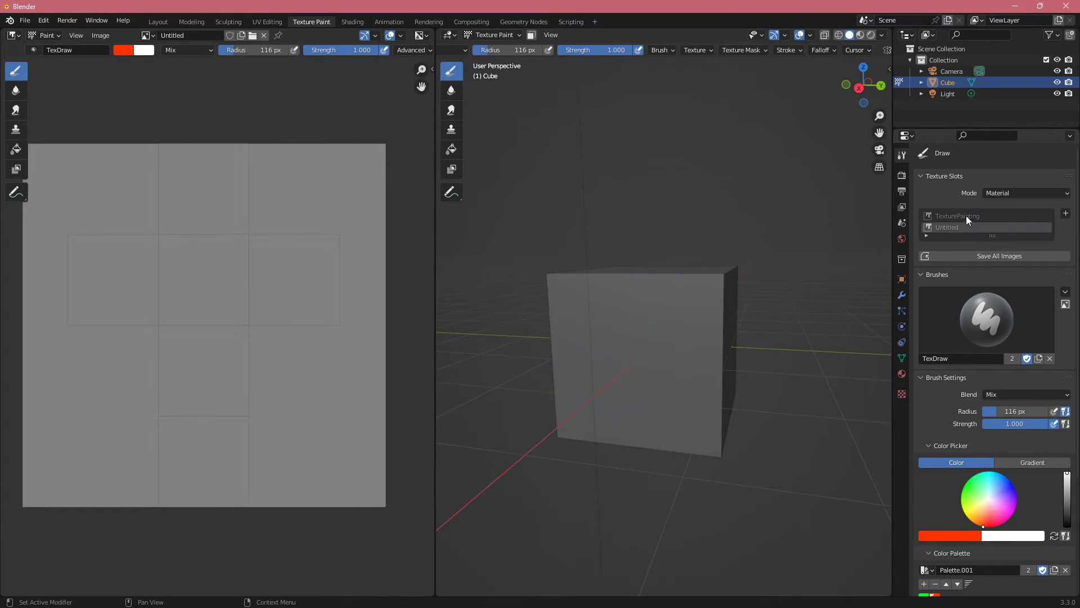
pyautogui.click(967, 217)
# Step: Change the texture slots mode from Material to Single Image
pyautogui.click(1016, 193)
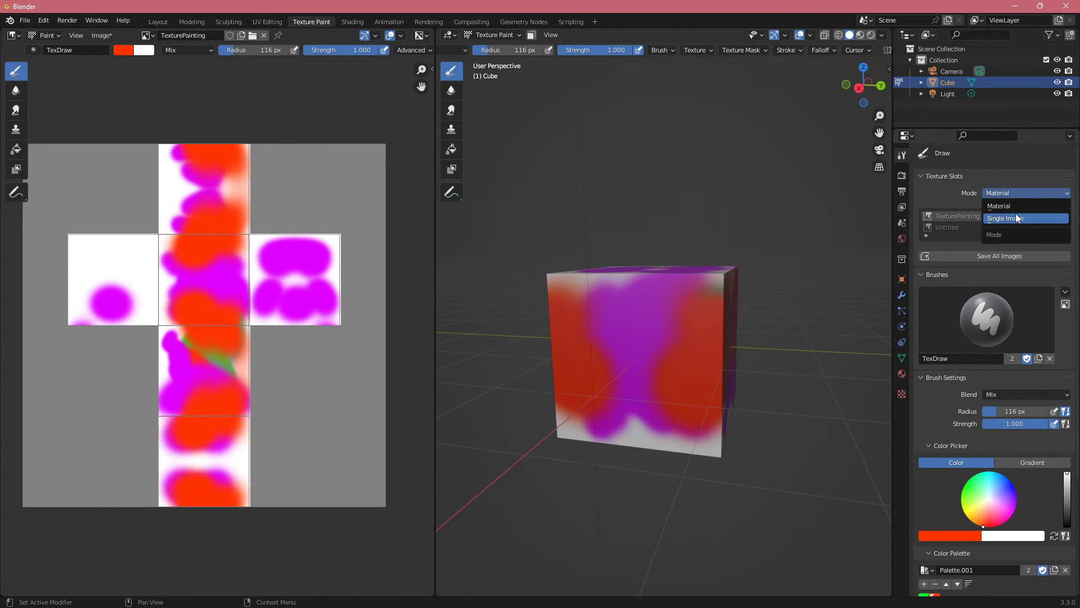
pyautogui.click(1018, 218)
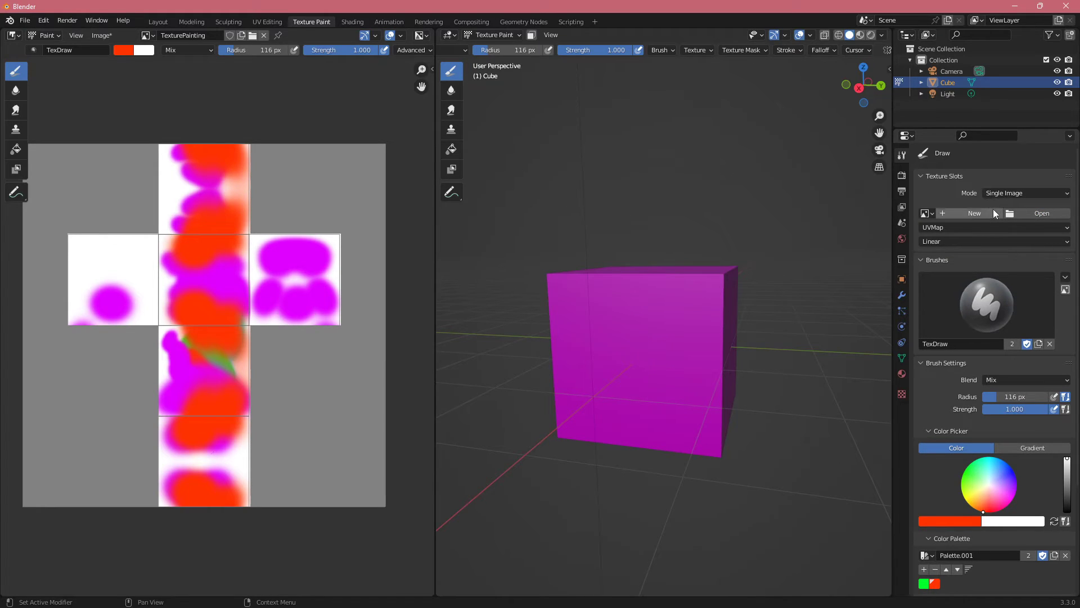
# Step: Set TexturePainting as the single-image paint canvas, and return the texture slots mode to Material
pyautogui.click(927, 213)
pyautogui.click(890, 230)
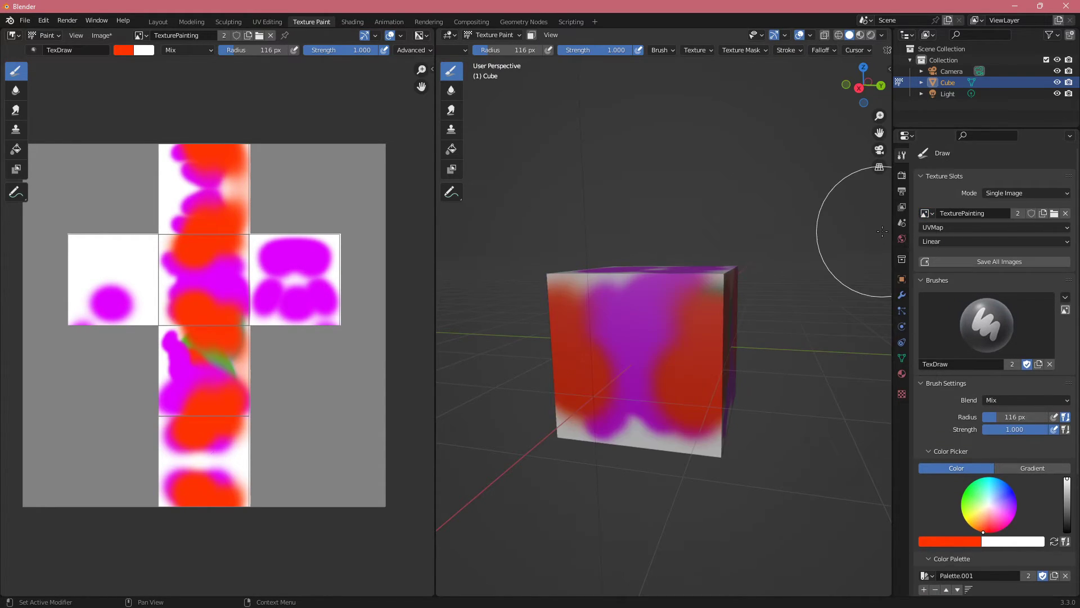
pyautogui.click(994, 198)
pyautogui.click(995, 193)
pyautogui.click(999, 208)
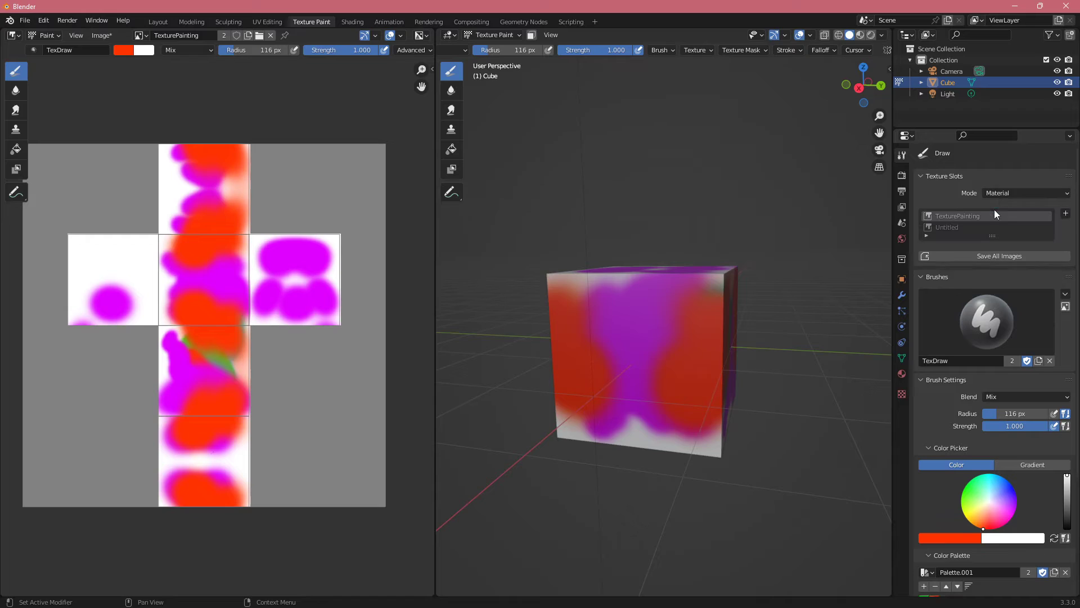
# Step: Enlarge the texture slot list and make Untitled the active slot
pyautogui.moveTo(999, 237); pyautogui.dragTo(1001, 269)
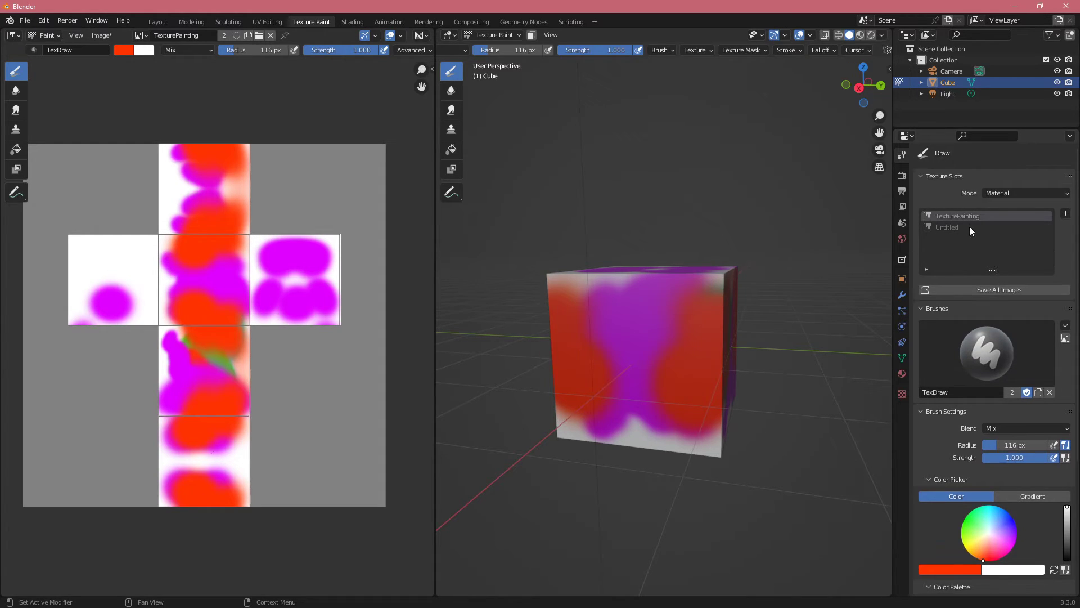
pyautogui.click(949, 227)
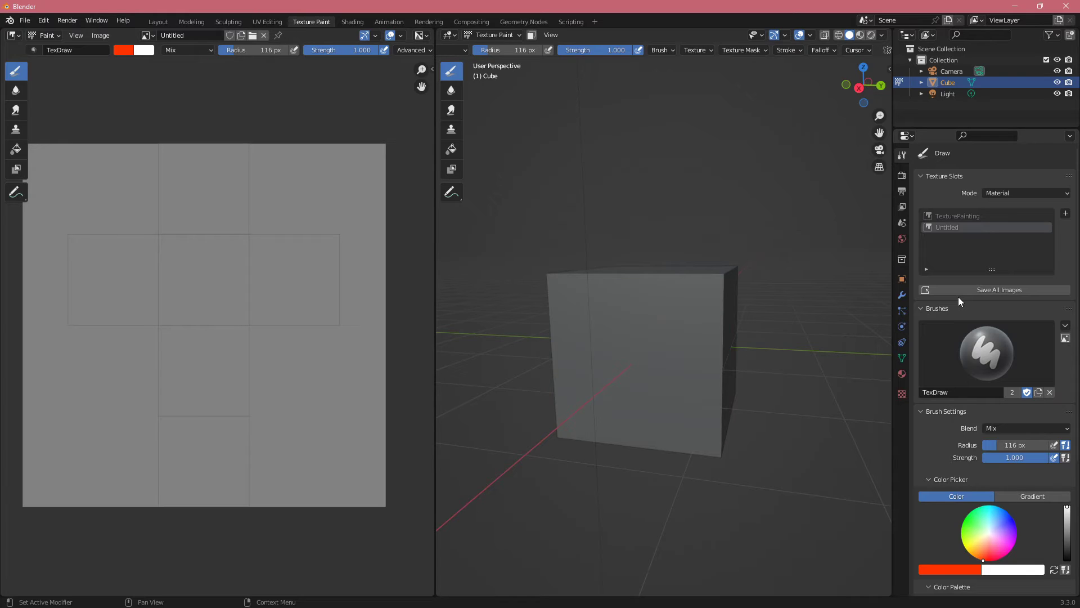
# Step: Examine the brush's advanced and texture options and the remaining brush settings
pyautogui.scroll(-3, 964, 377)
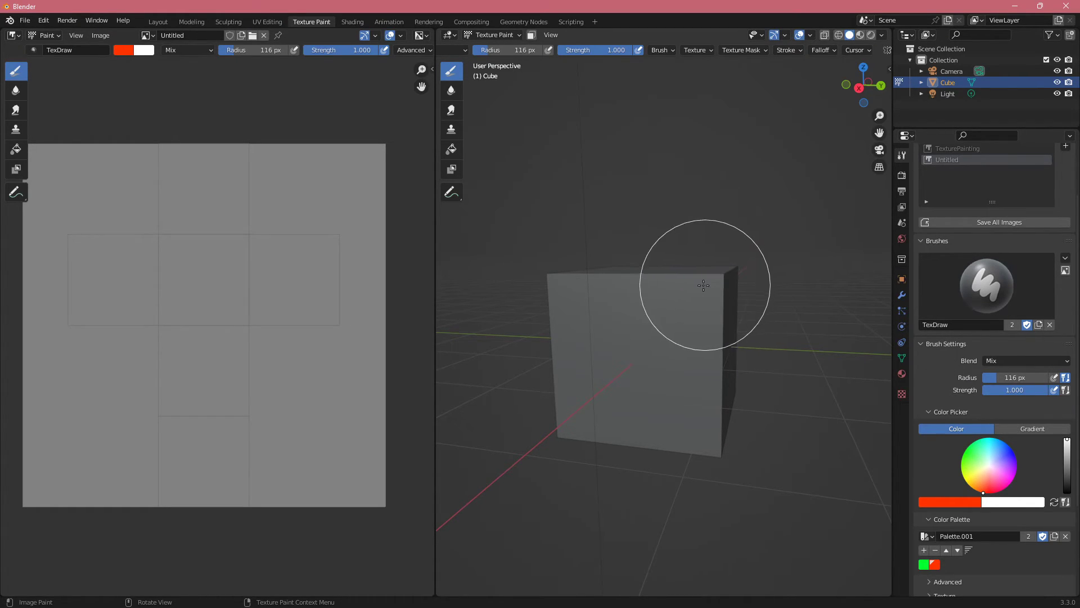
pyautogui.moveTo(703, 285); pyautogui.dragTo(659, 135, button='middle')
pyautogui.click(669, 51)
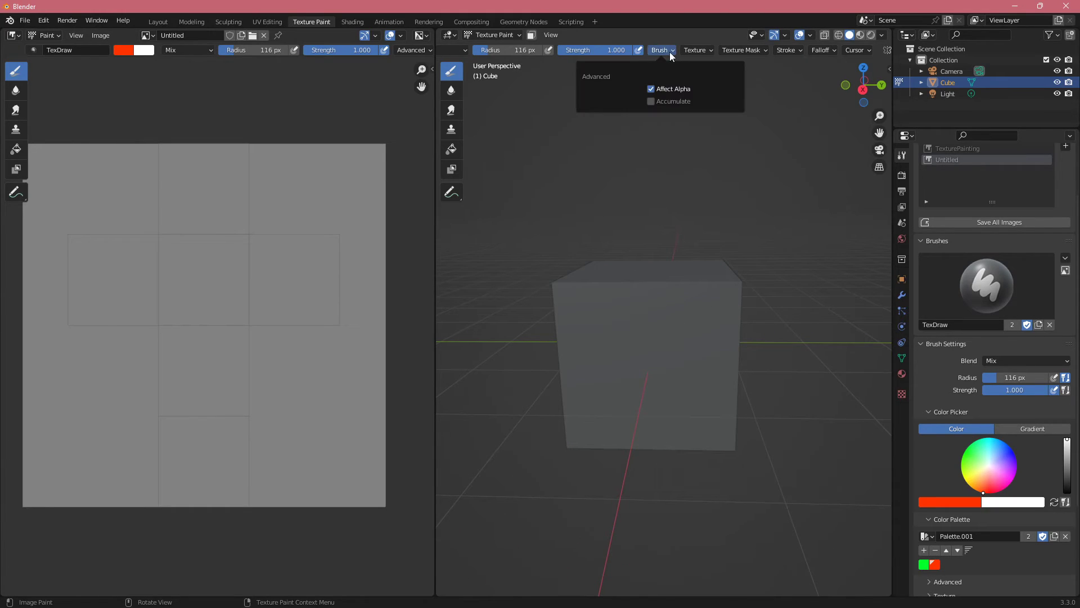
pyautogui.moveTo(689, 52)
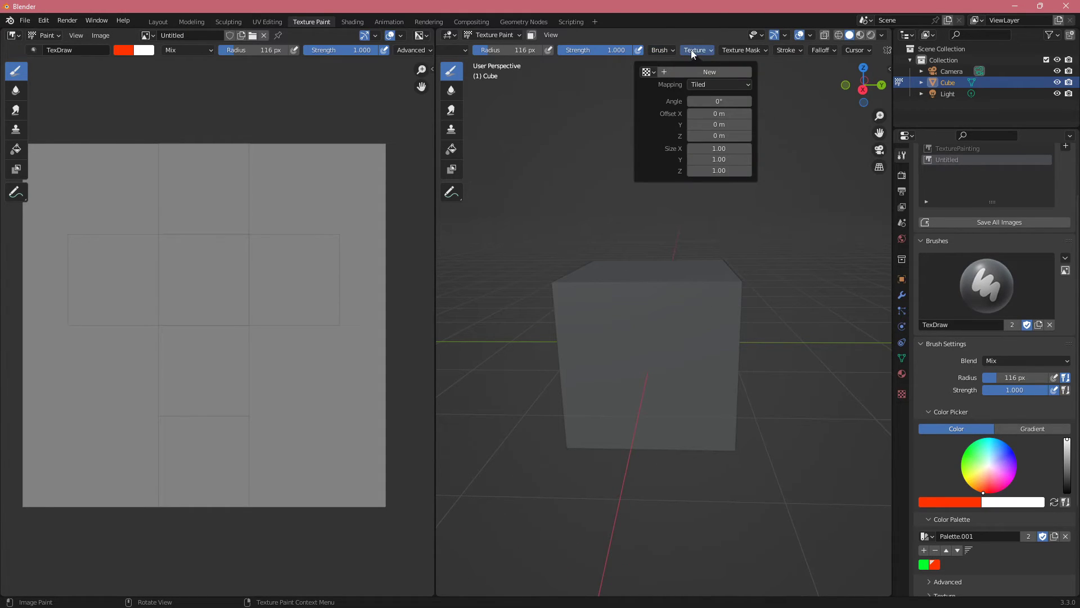
pyautogui.click(704, 50)
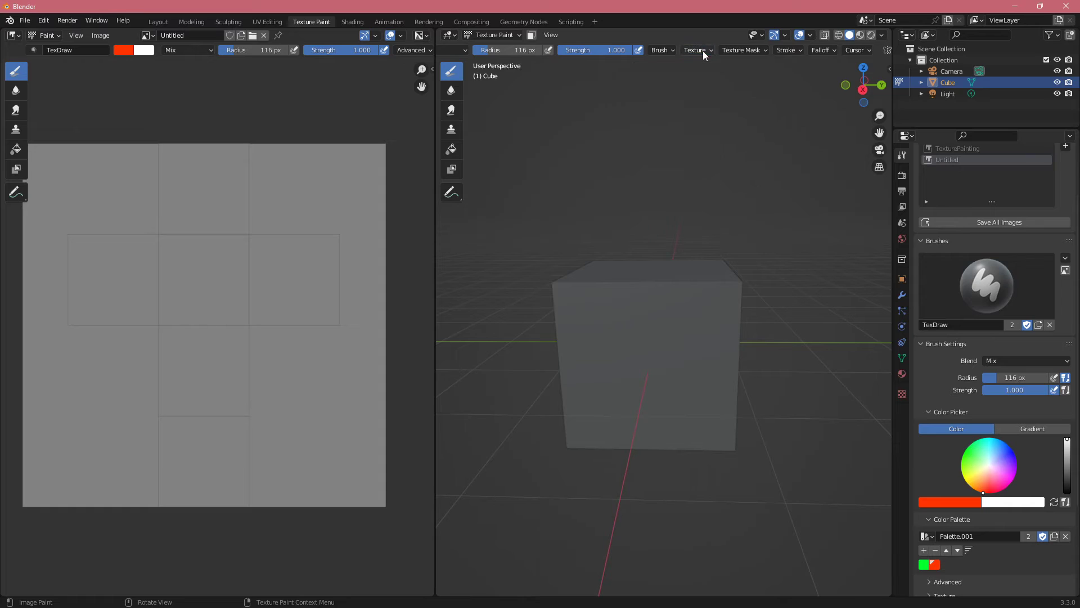
pyautogui.scroll(-5, 1016, 416)
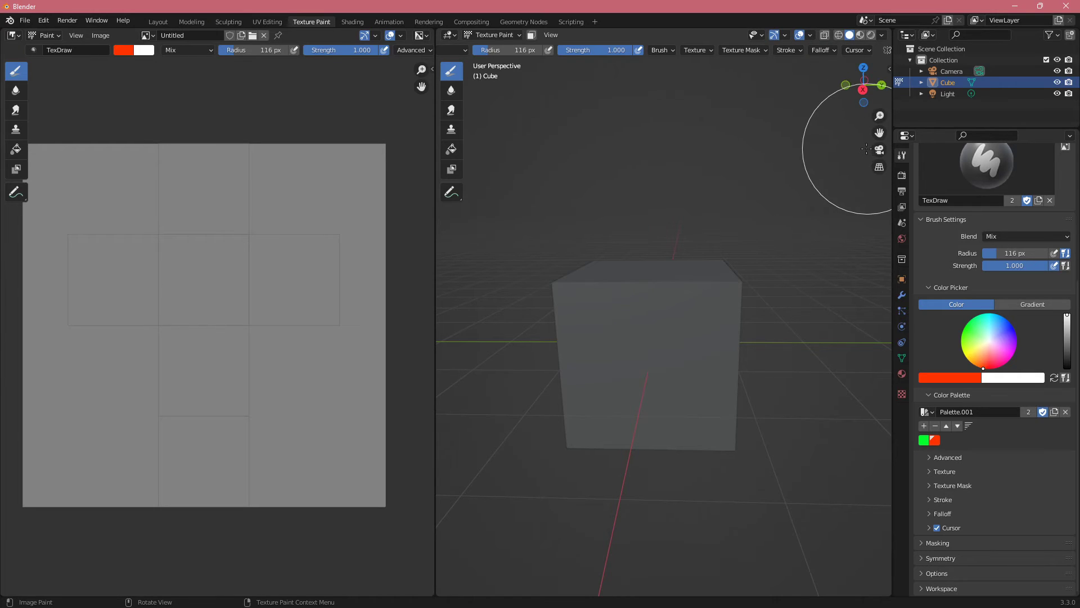
# Step: In the Shading workspace, connect TexturePainting's Color to Base Color and Untitled's Color to Roughness on the Principled BSDF
pyautogui.click(353, 22)
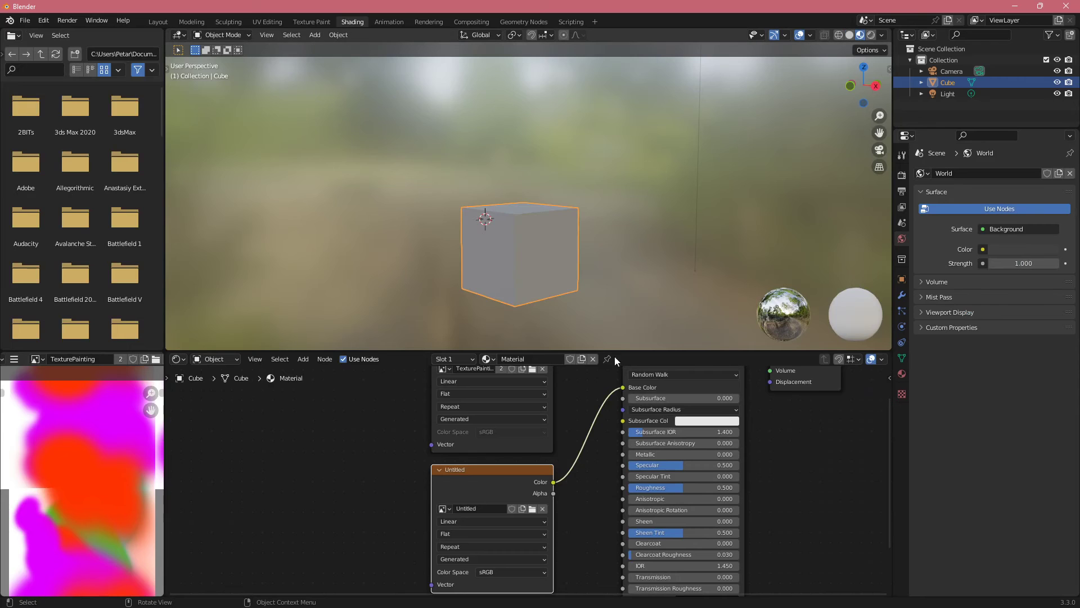
pyautogui.scroll(2, 592, 440)
pyautogui.moveTo(587, 402); pyautogui.dragTo(657, 447)
pyautogui.moveTo(596, 515); pyautogui.dragTo(573, 445, button='middle')
pyautogui.moveTo(565, 472); pyautogui.dragTo(639, 476)
pyautogui.keyDown('shift'); pyautogui.moveTo(530, 263); pyautogui.dragTo(464, 95, button='middle'); pyautogui.keyUp('shift')
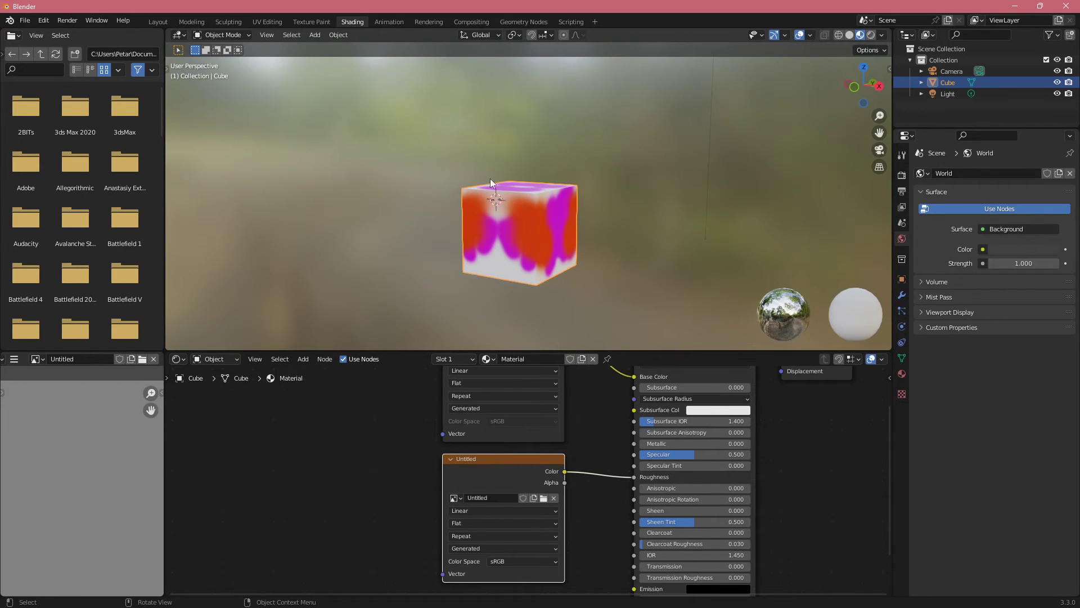
# Step: Reroute the Untitled image's Color to Metallic instead of Roughness, and link TexturePainting's Color to Base Color again
pyautogui.moveTo(564, 471); pyautogui.dragTo(636, 444)
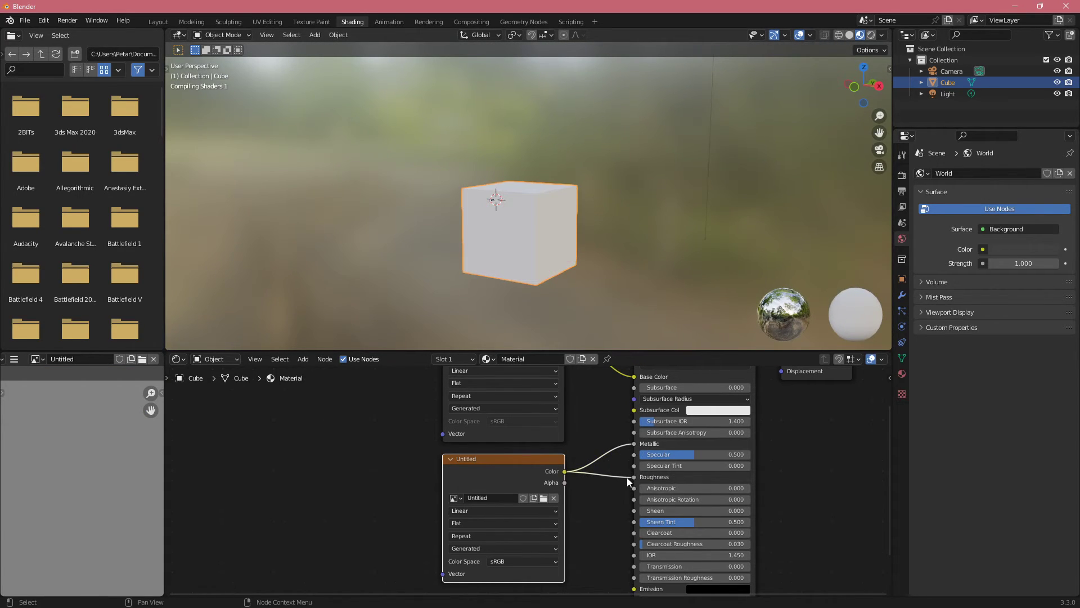
pyautogui.hotkey('ctrl', 'z')
pyautogui.moveTo(565, 471); pyautogui.dragTo(614, 444)
pyautogui.moveTo(611, 408); pyautogui.dragTo(603, 428, button='middle')
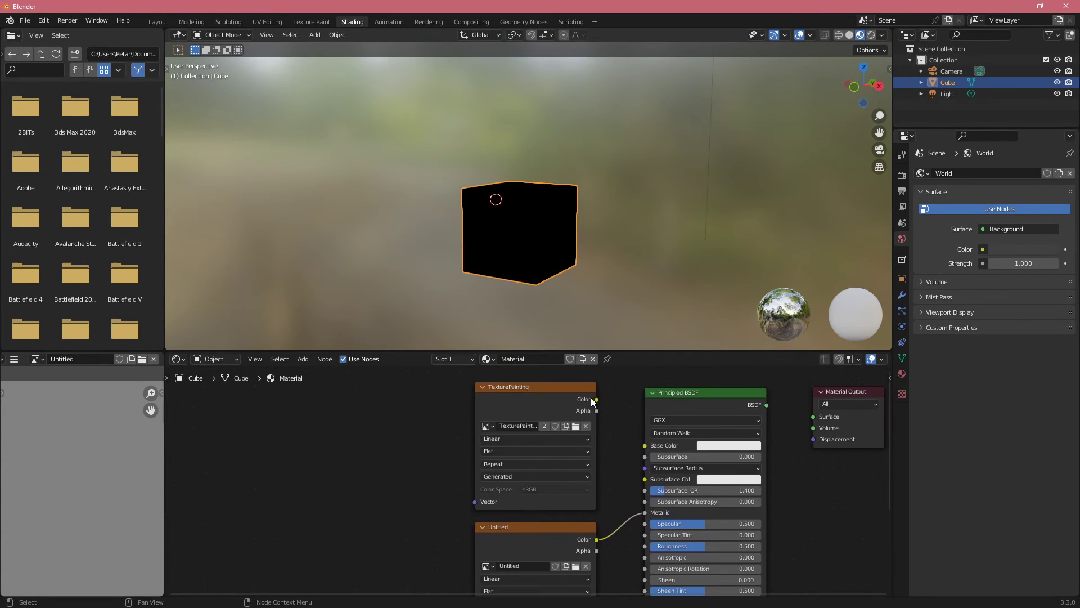
pyautogui.moveTo(595, 399); pyautogui.dragTo(646, 445)
pyautogui.moveTo(574, 261); pyautogui.dragTo(591, 248, button='middle')
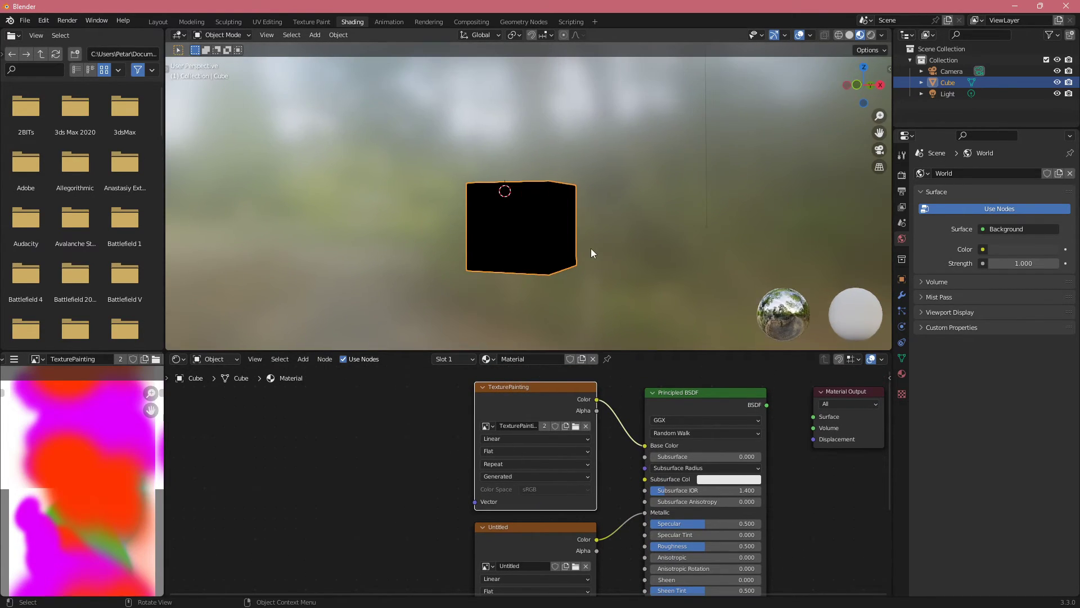
# Step: Detach the Principled BSDF from all its links and place it slightly farther from the image nodes
pyautogui.scroll(1, 590, 248)
pyautogui.moveTo(635, 490); pyautogui.dragTo(629, 432, button='middle')
pyautogui.moveTo(650, 477); pyautogui.dragTo(670, 516, button='middle')
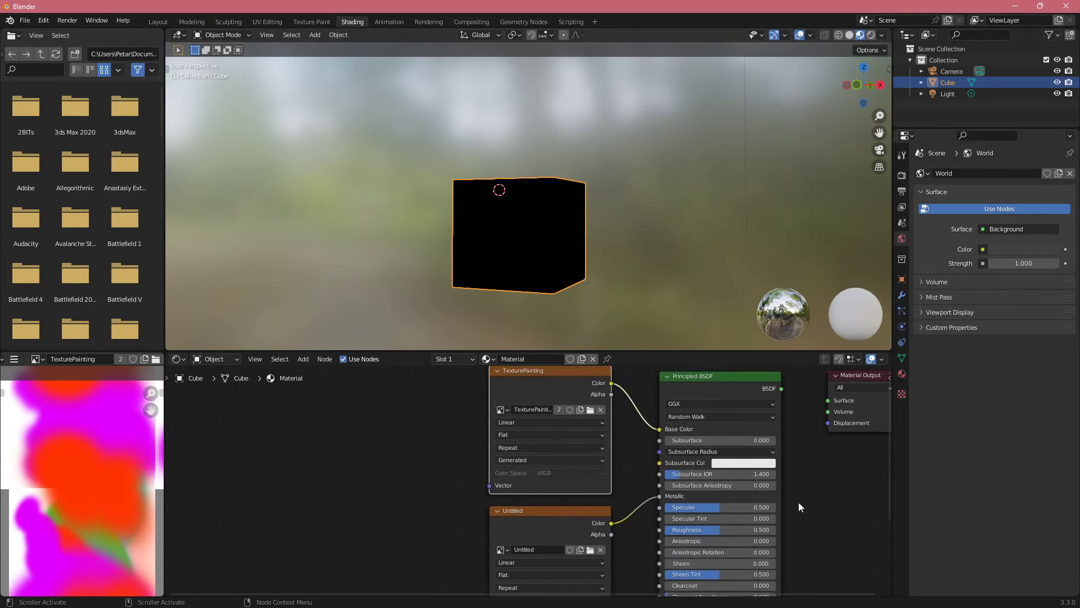
pyautogui.moveTo(711, 377); pyautogui.dragTo(742, 384)
pyautogui.scroll(-1, 640, 446)
pyautogui.moveTo(650, 446); pyautogui.dragTo(629, 463, button='middle')
pyautogui.hotkey('alt', 'd')
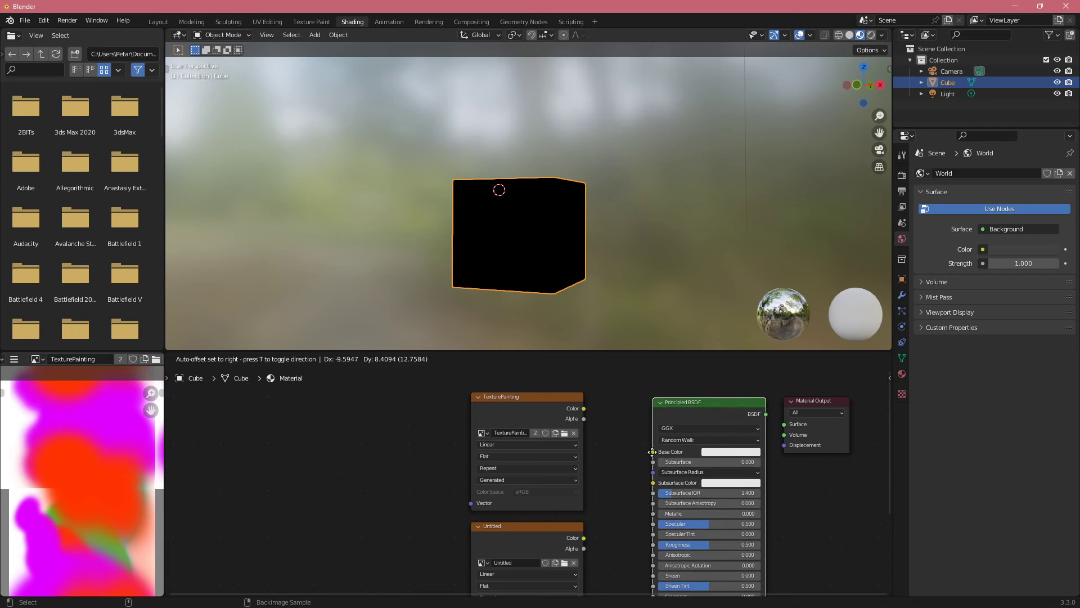
pyautogui.click(652, 452)
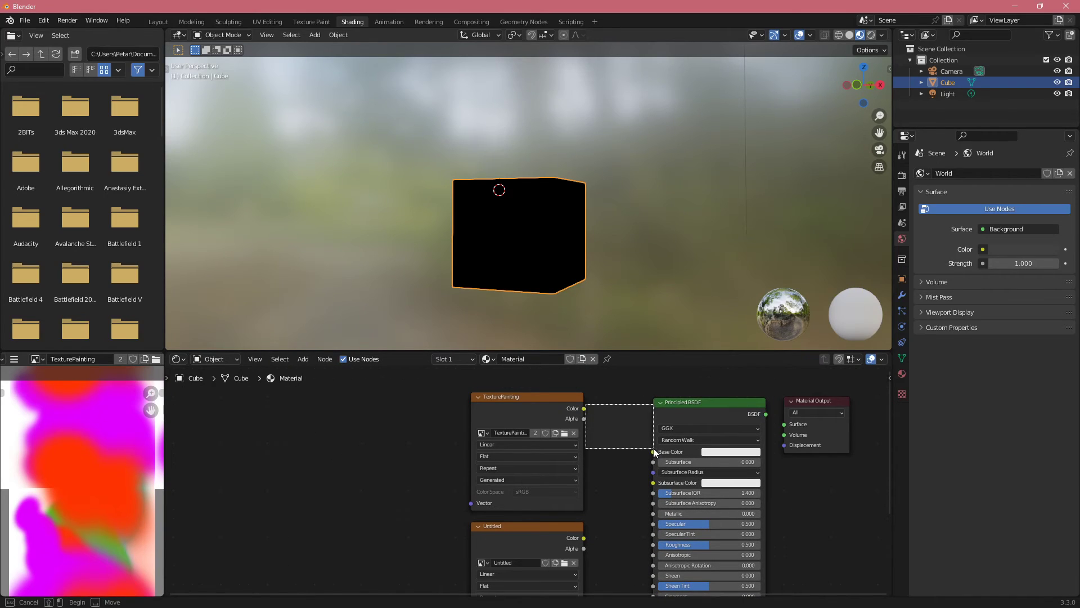
# Step: Reconnect TexturePainting's Color to Base Color and Untitled's Color to Metallic on the detached Principled BSDF
pyautogui.moveTo(585, 408); pyautogui.dragTo(652, 451)
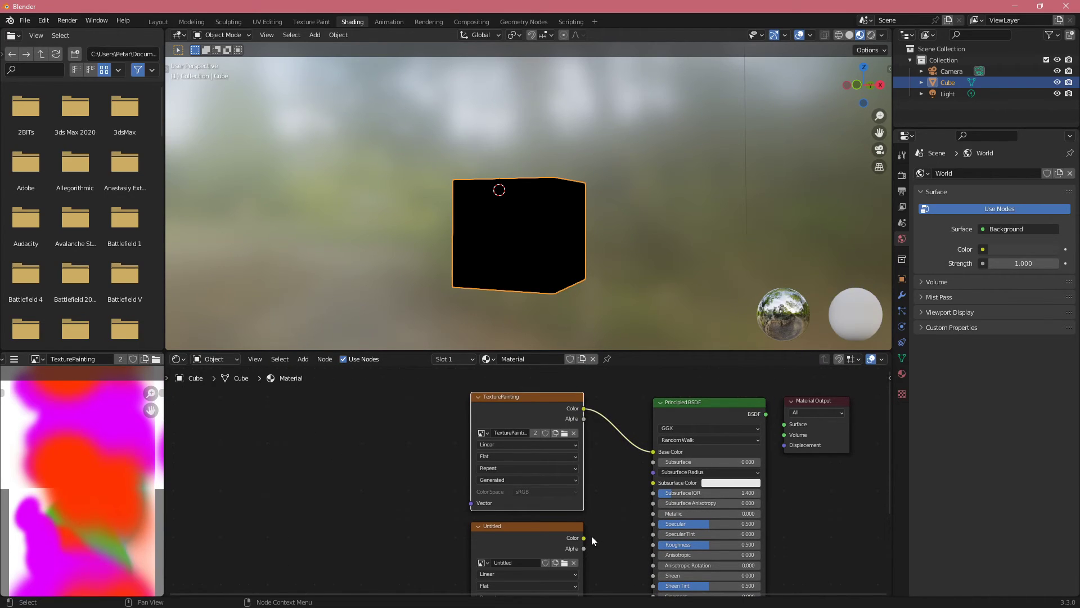
pyautogui.moveTo(585, 537); pyautogui.dragTo(654, 513)
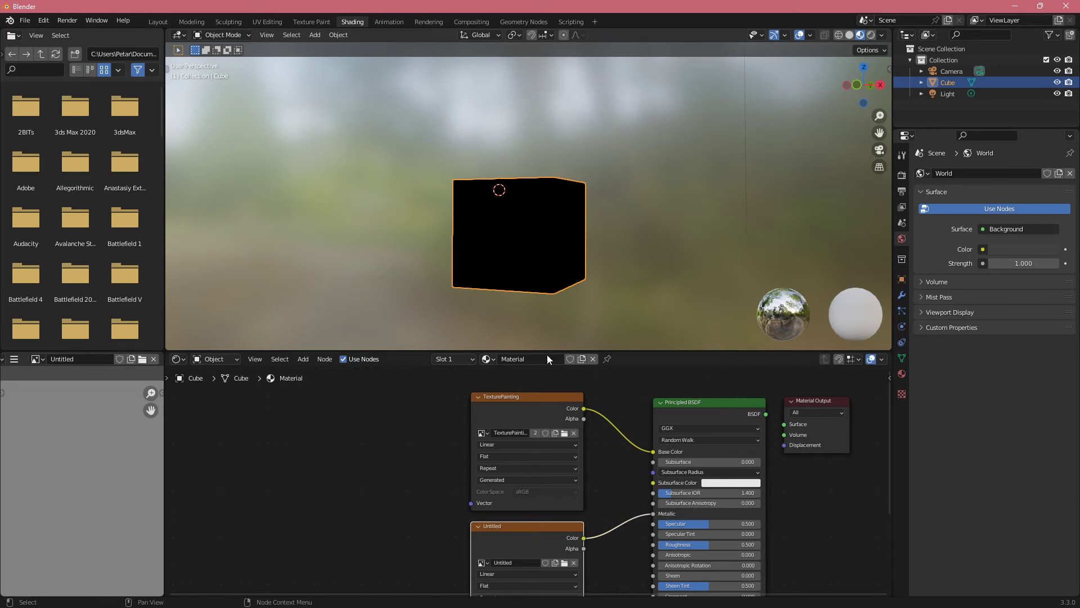
pyautogui.moveTo(512, 118); pyautogui.dragTo(483, 86, button='middle')
# Step: Switch to the Texture Paint workspace and set the 3D viewport to Material Preview shading
pyautogui.click(312, 21)
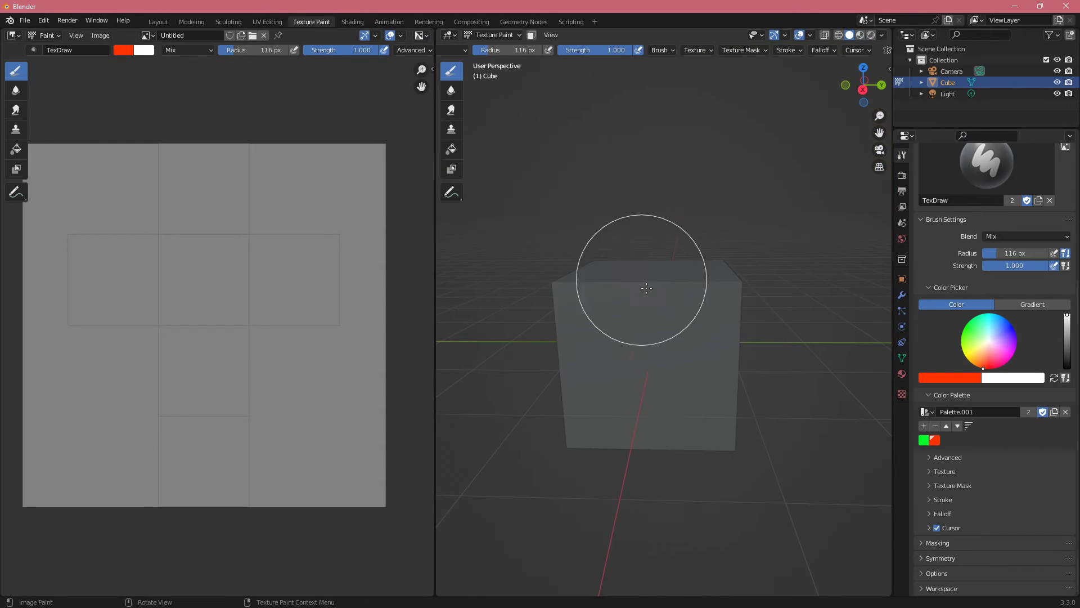
pyautogui.moveTo(646, 288); pyautogui.dragTo(678, 195, button='middle')
pyautogui.click(863, 36)
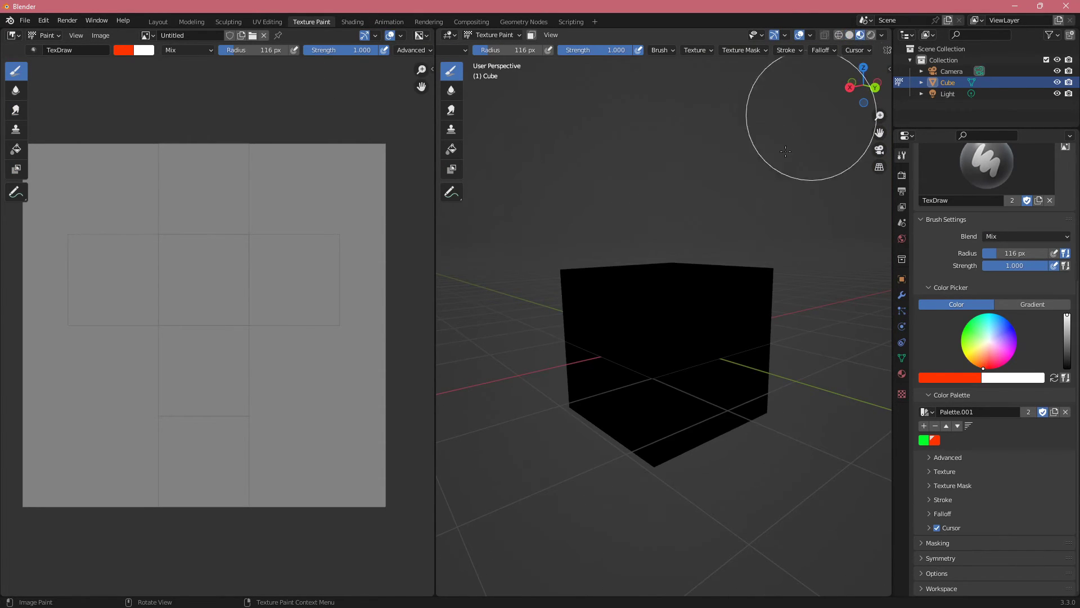
pyautogui.moveTo(803, 138); pyautogui.dragTo(671, 317, button='middle')
# Step: Return to the Shading workspace and connect the Principled BSDF's output to the Material Output's Surface
pyautogui.click(352, 21)
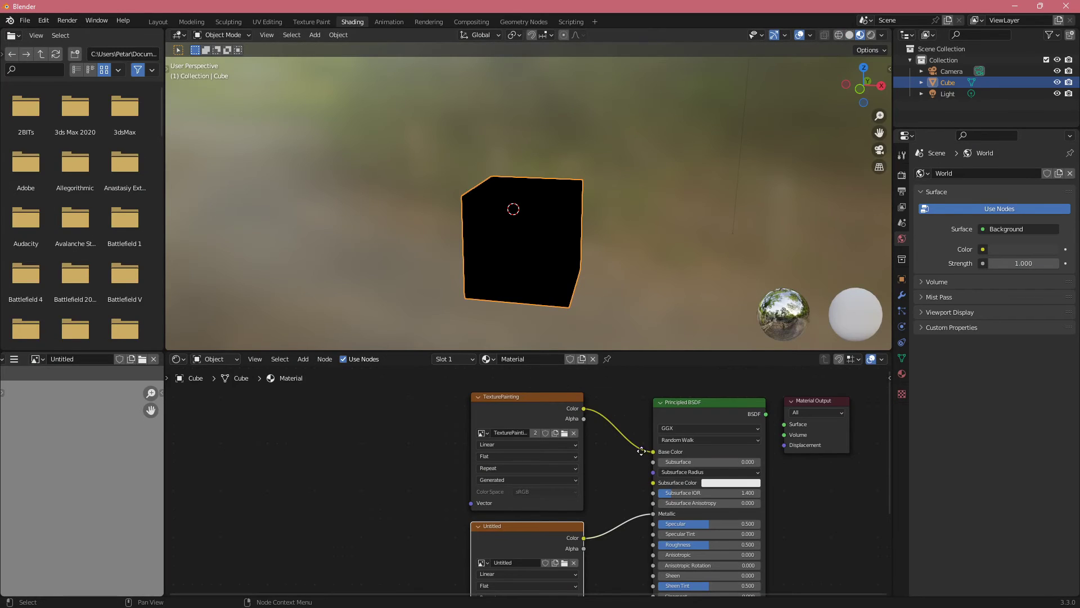
pyautogui.moveTo(641, 451); pyautogui.dragTo(626, 437, button='middle')
pyautogui.moveTo(766, 427); pyautogui.dragTo(765, 426)
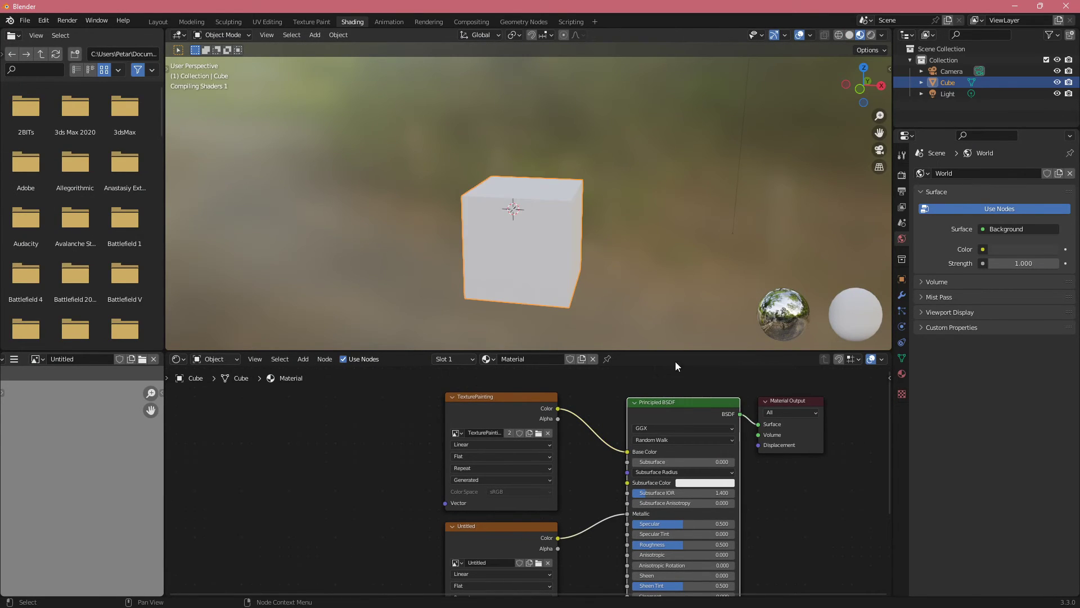
# Step: Back in the Texture Paint workspace, paint a red stroke on the cube's upper area into the Untitled texture
pyautogui.click(313, 21)
pyautogui.moveTo(716, 316); pyautogui.dragTo(693, 315, button='middle')
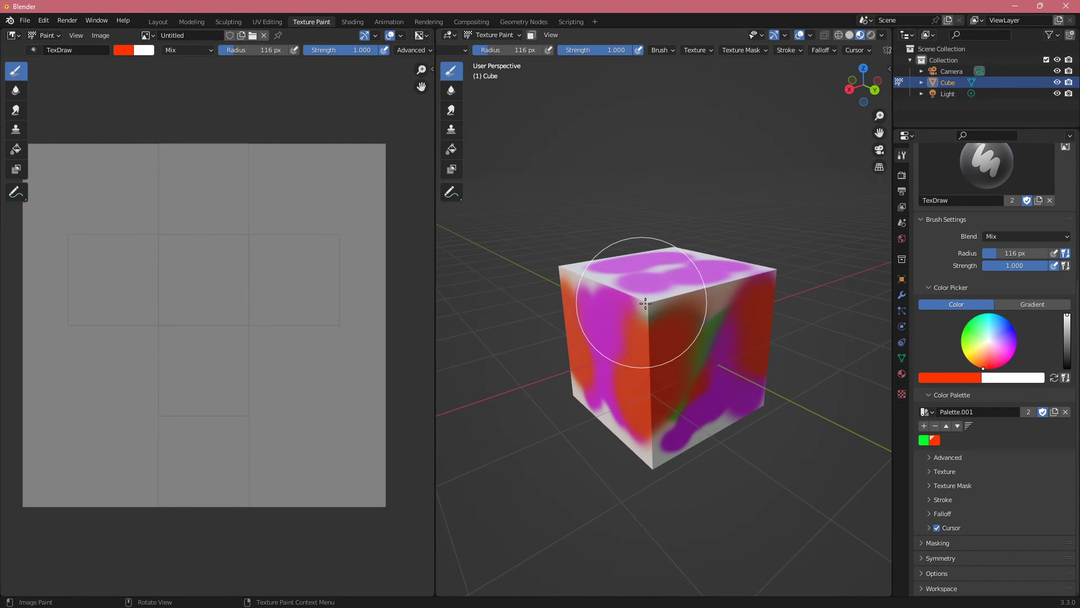
pyautogui.moveTo(667, 318); pyautogui.dragTo(773, 305)
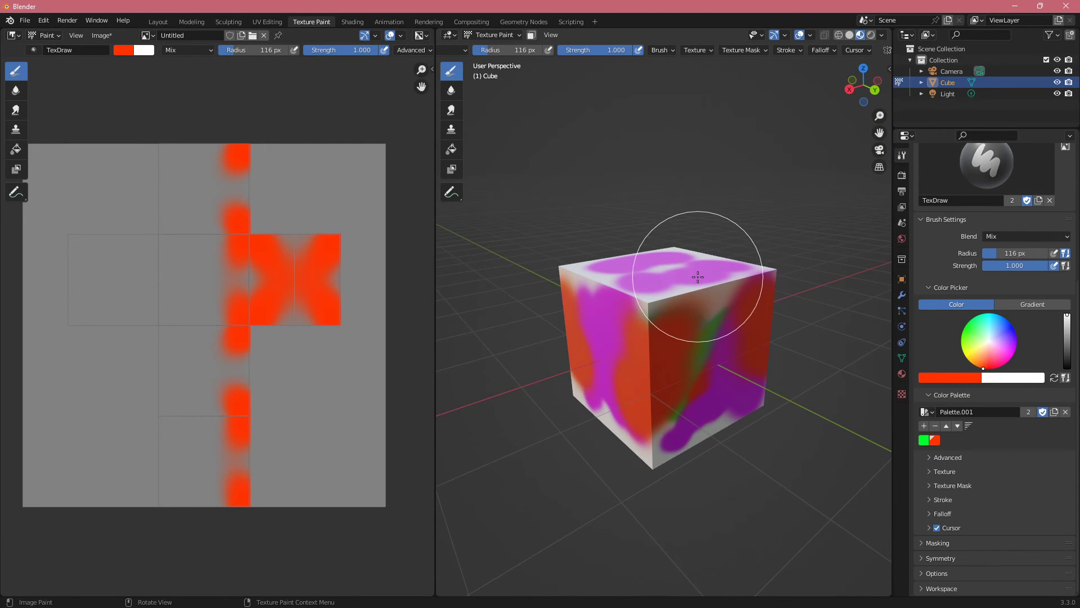
pyautogui.moveTo(700, 290); pyautogui.dragTo(720, 278, button='middle')
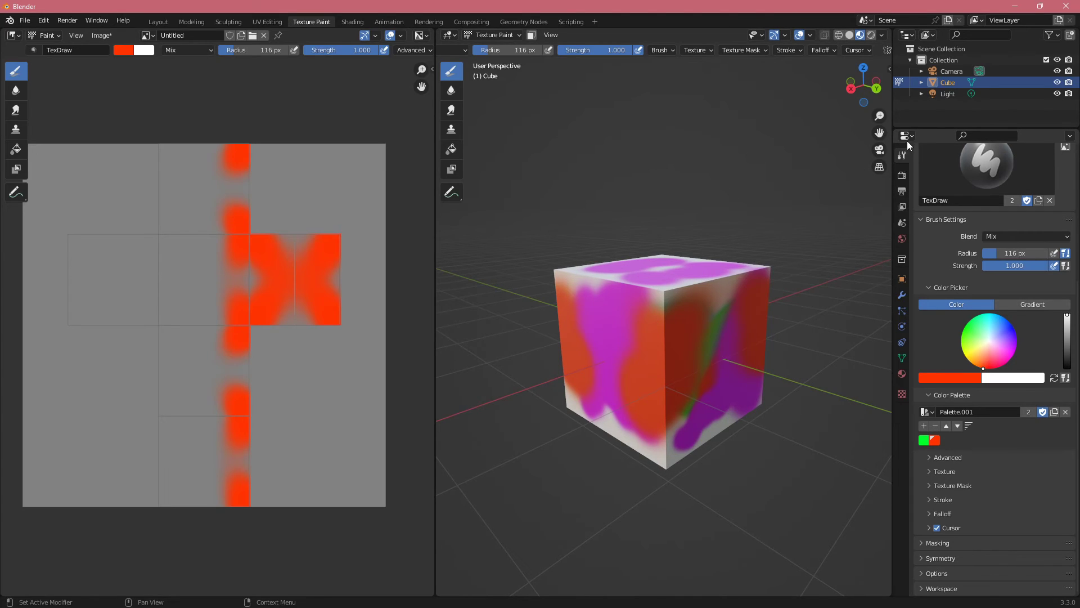
# Step: Reselect the Untitled texture slot and paint more red across the cube's sides and top
pyautogui.scroll(8, 945, 194)
pyautogui.click(955, 217)
pyautogui.click(950, 230)
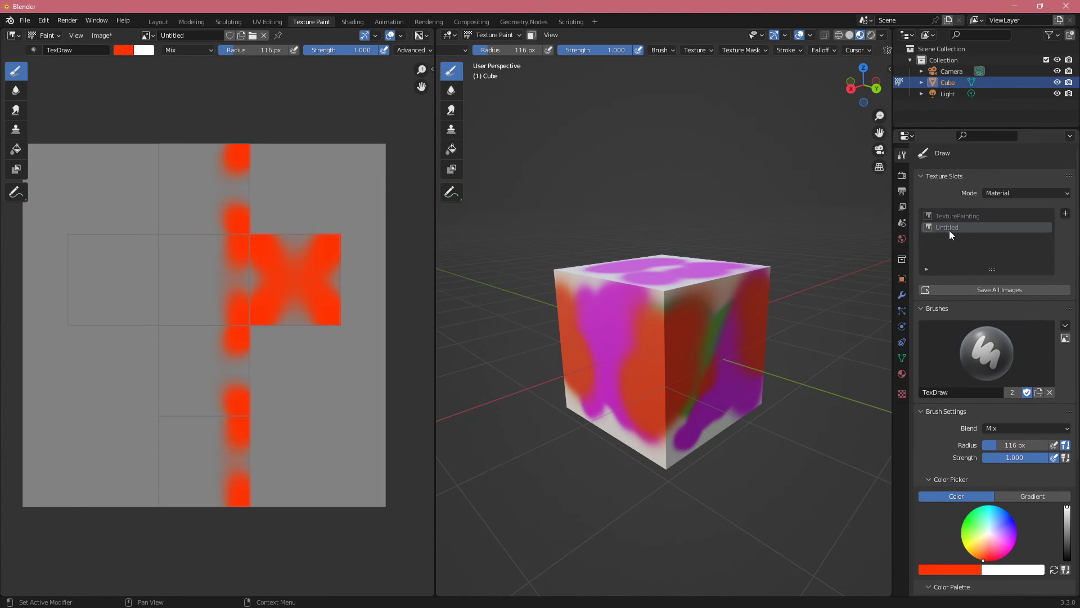
pyautogui.moveTo(641, 376)
pyautogui.mouseDown()
pyautogui.moveTo(749, 295)
pyautogui.moveTo(673, 347)
pyautogui.mouseUp()
pyautogui.moveTo(669, 342); pyautogui.dragTo(687, 336, button='middle')
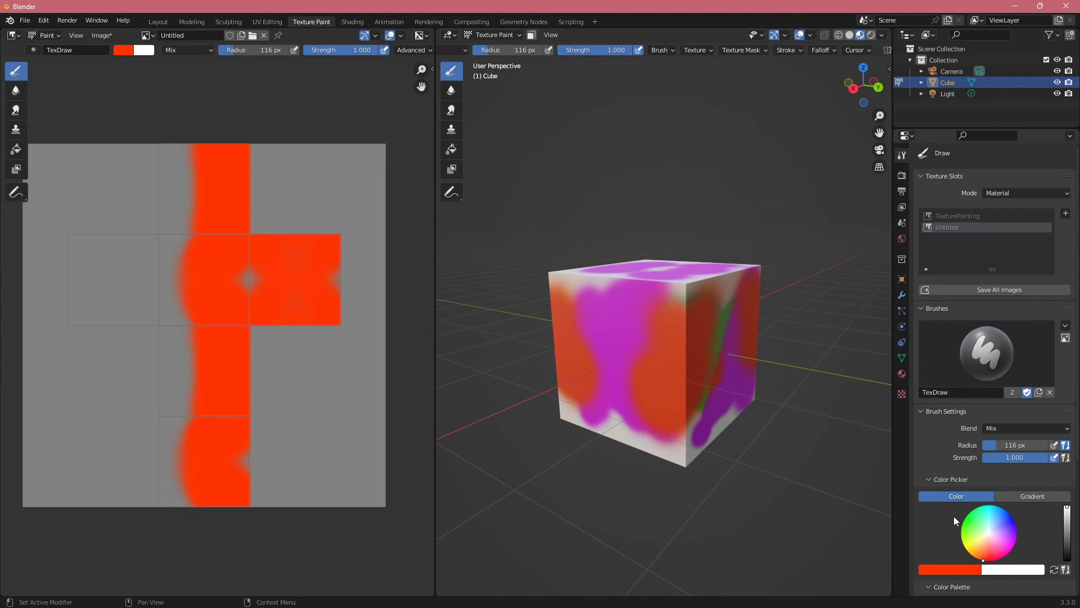
# Step: Set the brush color to black and paint over the cube's red areas in the Untitled texture
pyautogui.moveTo(1070, 553); pyautogui.dragTo(1069, 562)
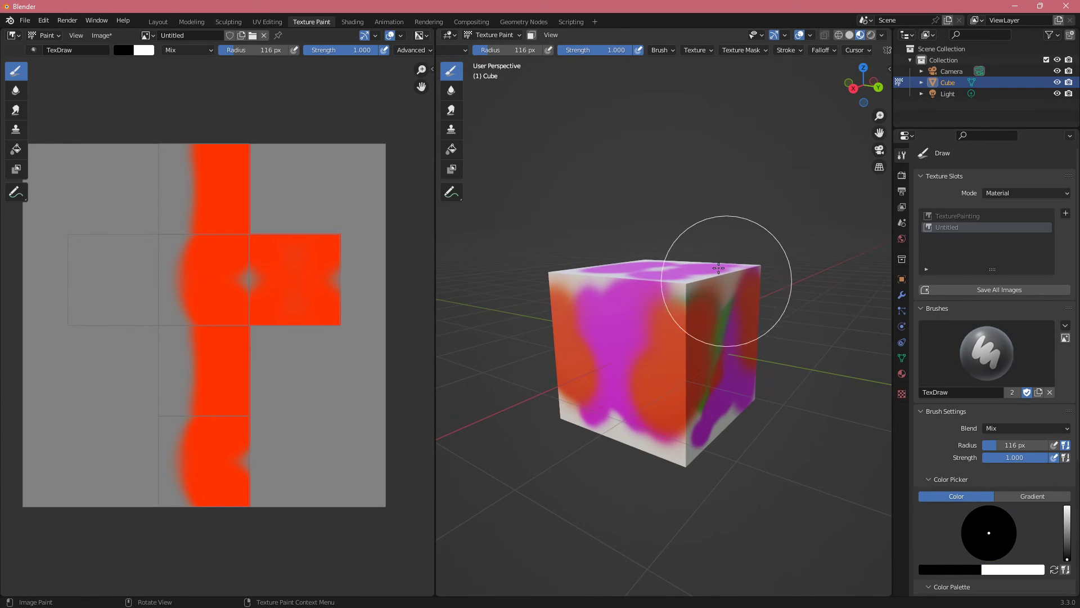
pyautogui.moveTo(717, 277); pyautogui.dragTo(779, 310, button='middle')
pyautogui.moveTo(648, 300)
pyautogui.mouseDown()
pyautogui.moveTo(632, 350)
pyautogui.moveTo(687, 334)
pyautogui.moveTo(698, 305)
pyautogui.moveTo(753, 317)
pyautogui.mouseUp()
# Step: Swap the brush color to white and paint white strokes on the cube's side faces, working from below
pyautogui.click(1056, 571)
pyautogui.moveTo(758, 321)
pyautogui.mouseDown(button='middle')
pyautogui.moveTo(792, 360)
pyautogui.moveTo(844, 338)
pyautogui.mouseUp(button='middle')
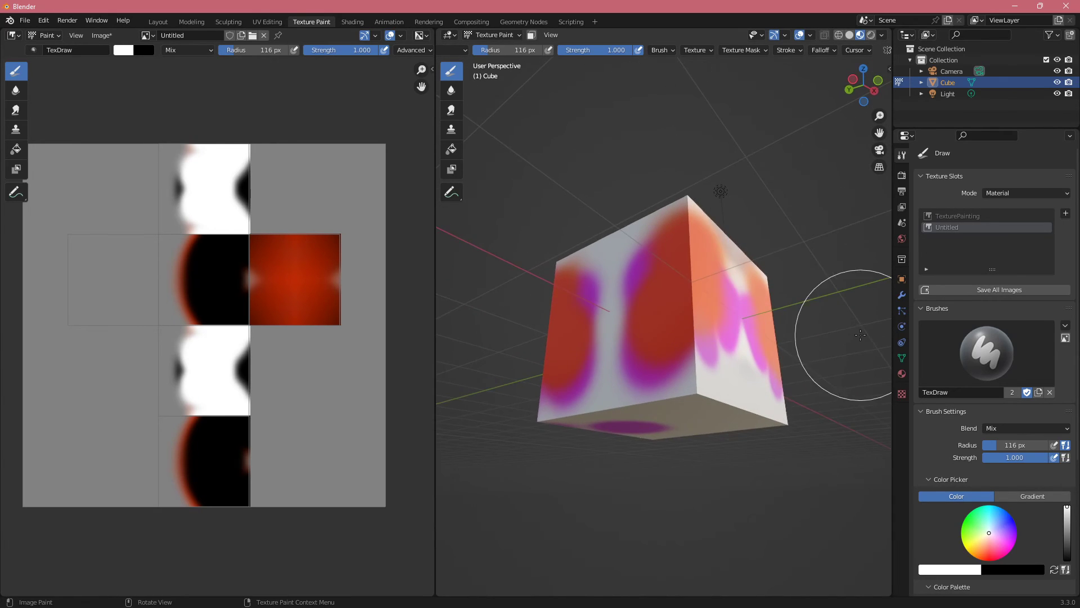
pyautogui.moveTo(697, 331)
pyautogui.mouseDown()
pyautogui.moveTo(751, 352)
pyautogui.moveTo(700, 258)
pyautogui.moveTo(723, 345)
pyautogui.moveTo(769, 303)
pyautogui.mouseUp()
# Step: Paint the cube's sides with black and then white strokes by swapping the two brush colors
pyautogui.click(1053, 569)
pyautogui.click(1057, 569)
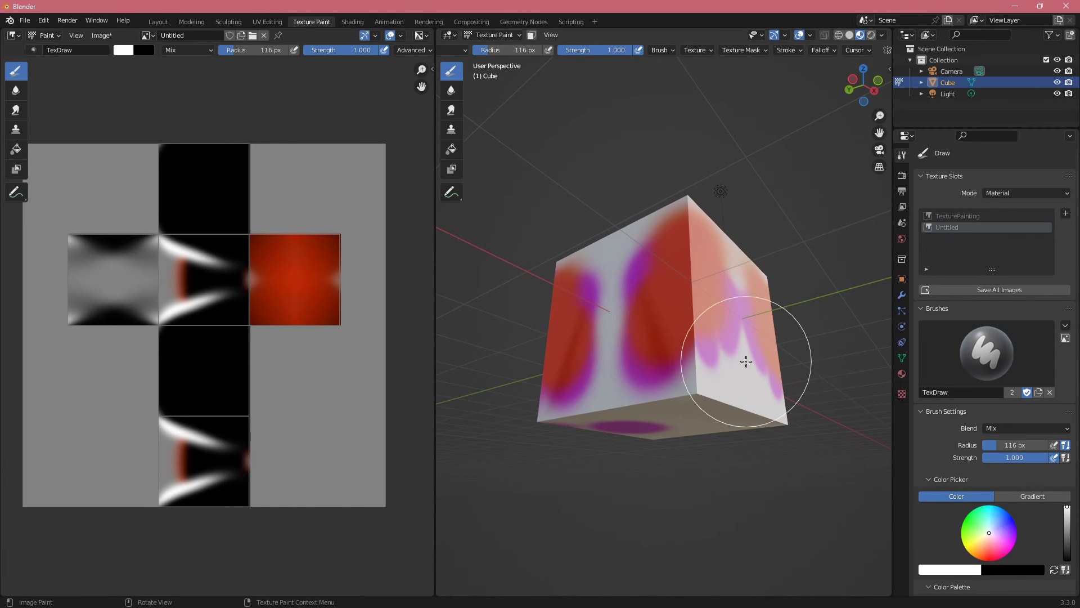
pyautogui.moveTo(742, 357)
pyautogui.mouseDown()
pyautogui.moveTo(745, 338)
pyautogui.moveTo(591, 150)
pyautogui.mouseUp()
# Step: Connect the Untitled image's Color to the Principled BSDF's Roughness in the Shading workspace, and return to Texture Paint
pyautogui.click(352, 21)
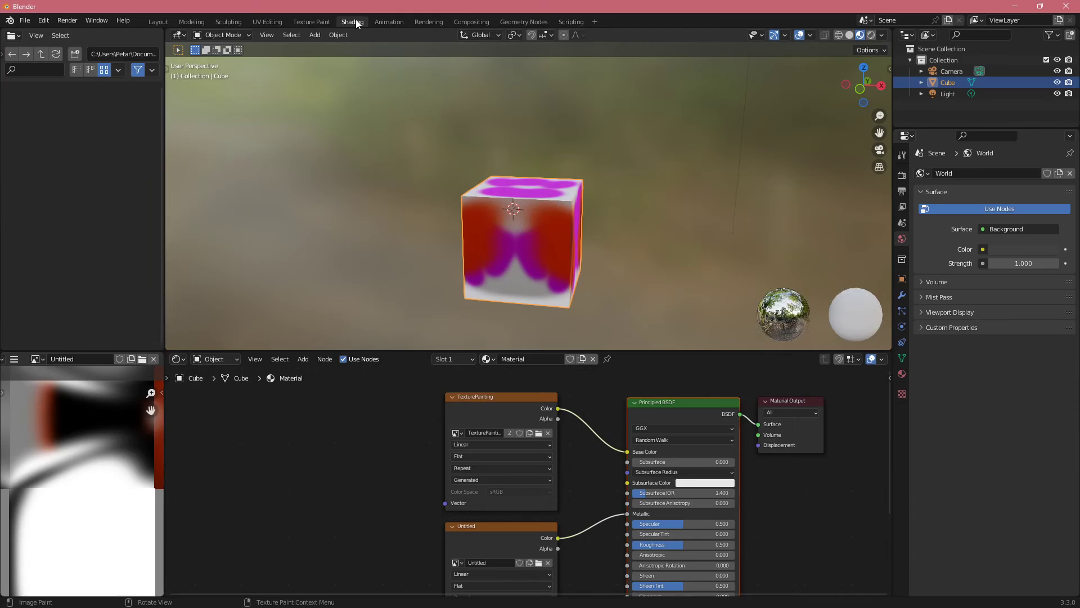
pyautogui.scroll(4, 543, 440)
pyautogui.moveTo(542, 440); pyautogui.dragTo(518, 447, button='middle')
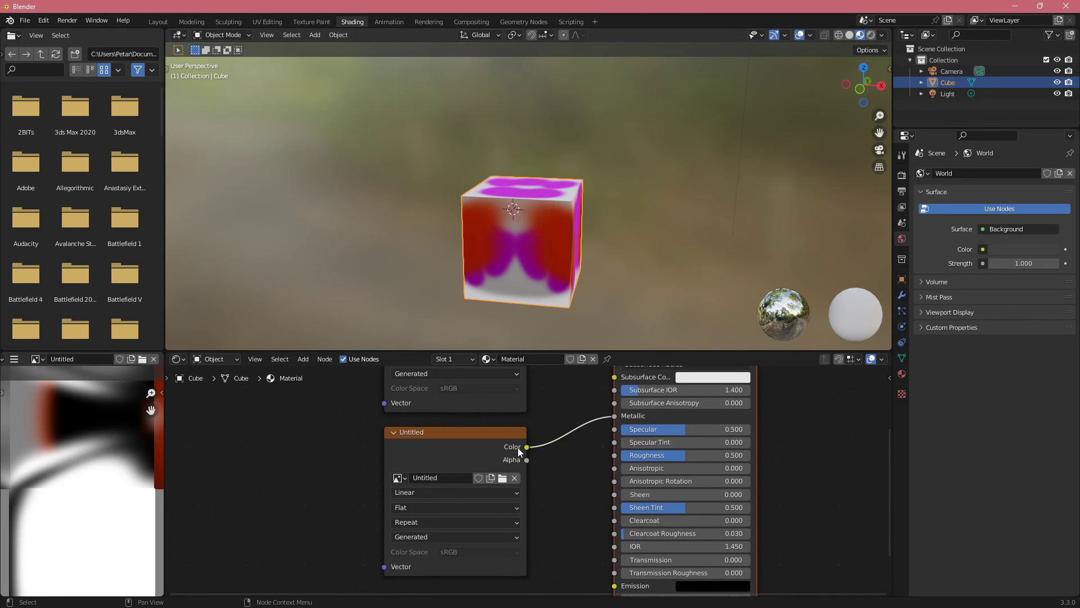
pyautogui.moveTo(524, 446); pyautogui.dragTo(615, 455)
pyautogui.click(381, 21)
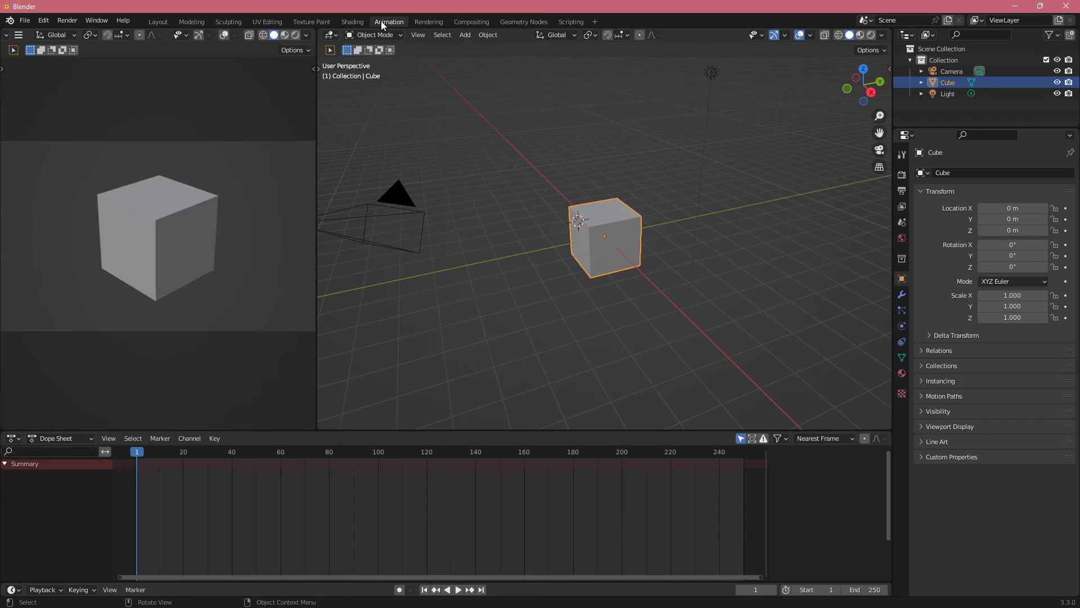
pyautogui.click(321, 21)
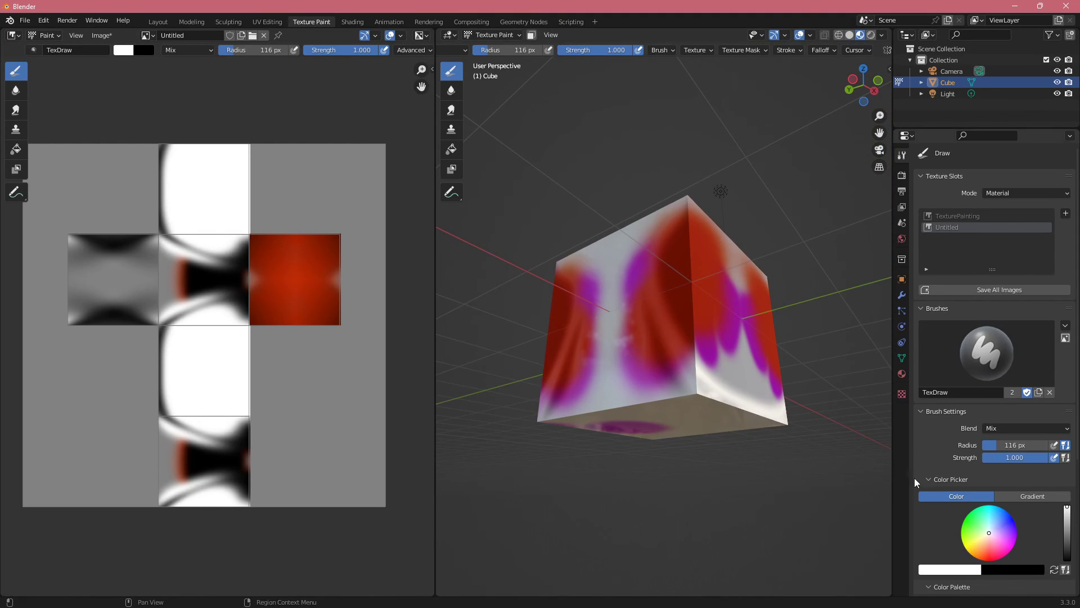
# Step: Swap the brush color to black and paint the white side faces of the cube fully black in the Untitled texture
pyautogui.click(1053, 570)
pyautogui.moveTo(782, 332)
pyautogui.mouseDown()
pyautogui.moveTo(687, 258)
pyautogui.moveTo(703, 381)
pyautogui.moveTo(735, 277)
pyautogui.moveTo(723, 349)
pyautogui.moveTo(724, 241)
pyautogui.moveTo(729, 336)
pyautogui.mouseUp()
pyautogui.moveTo(729, 336)
pyautogui.mouseDown(button='middle')
pyautogui.moveTo(718, 344)
pyautogui.moveTo(718, 332)
pyautogui.moveTo(700, 349)
pyautogui.moveTo(672, 340)
pyautogui.mouseUp(button='middle')
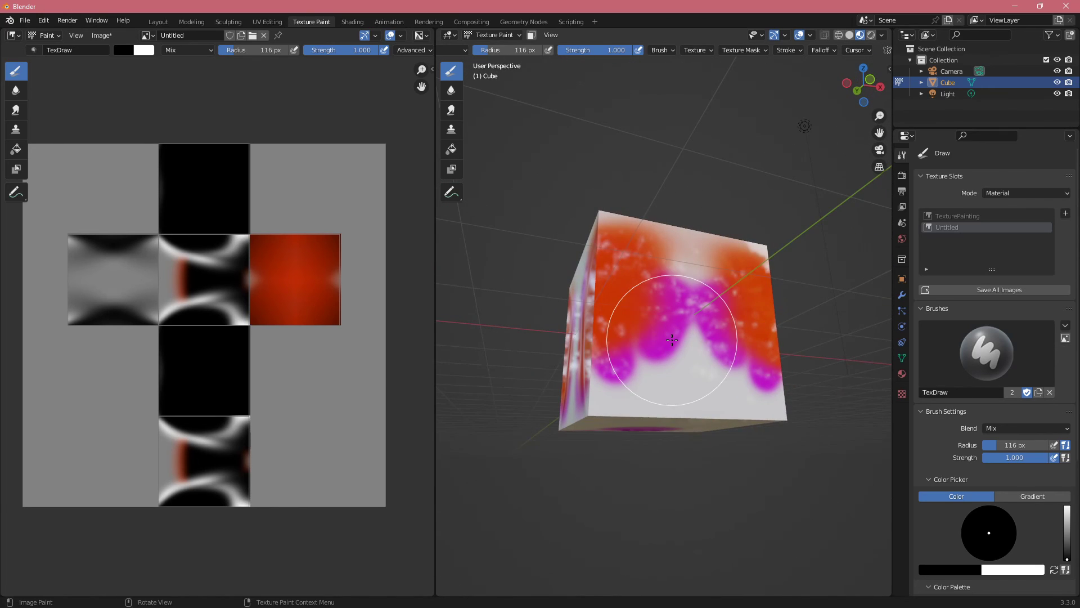
# Step: Switch to the Shading workspace and examine the Untitled image's Metallic and Roughness links and the cube's reflections from several angles
pyautogui.click(353, 22)
pyautogui.moveTo(460, 438)
pyautogui.mouseDown()
pyautogui.moveTo(488, 444)
pyautogui.moveTo(460, 442)
pyautogui.mouseUp()
pyautogui.moveTo(589, 468); pyautogui.dragTo(576, 465, button='middle')
pyautogui.moveTo(583, 424); pyautogui.dragTo(576, 439, button='middle')
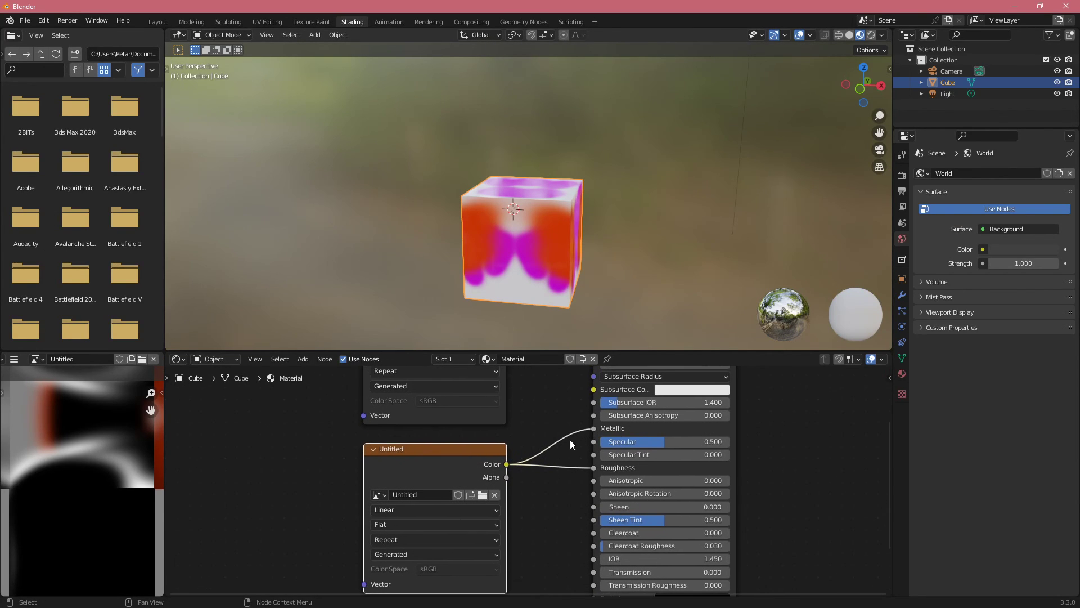
pyautogui.scroll(-2, 468, 451)
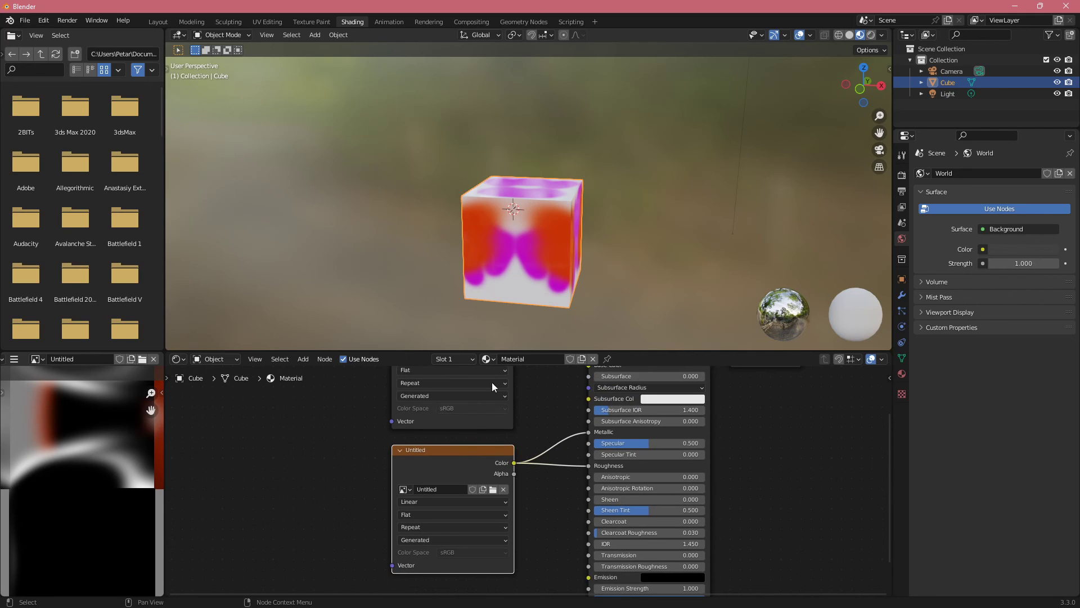
pyautogui.moveTo(583, 259); pyautogui.dragTo(541, 239, button='middle')
pyautogui.scroll(3, 563, 248)
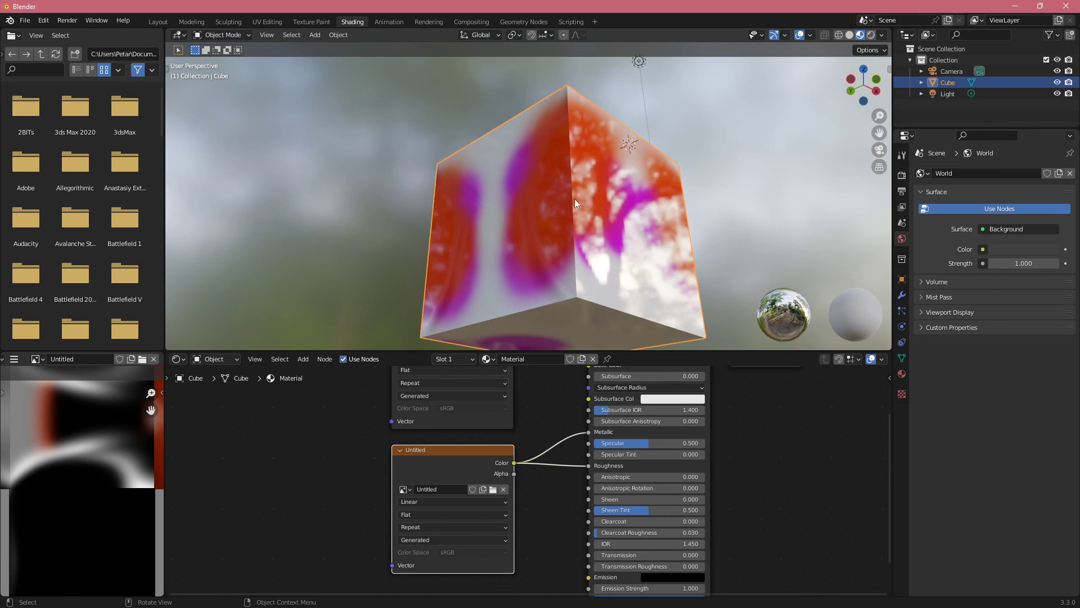
pyautogui.moveTo(575, 202); pyautogui.dragTo(677, 247, button='middle')
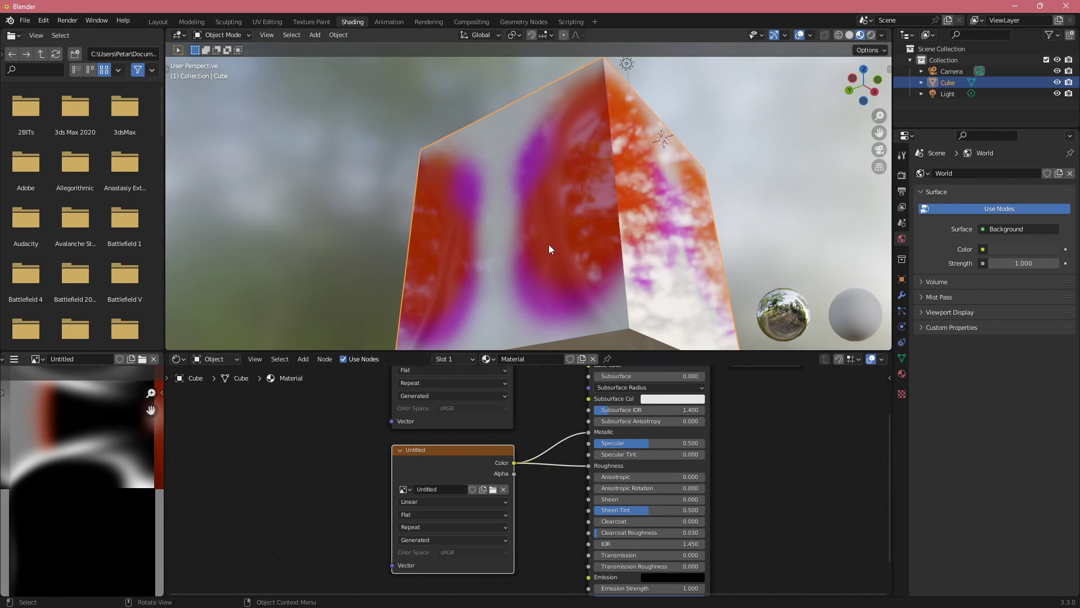
pyautogui.moveTo(548, 244); pyautogui.dragTo(524, 216, button='middle')
pyautogui.scroll(-3, 564, 228)
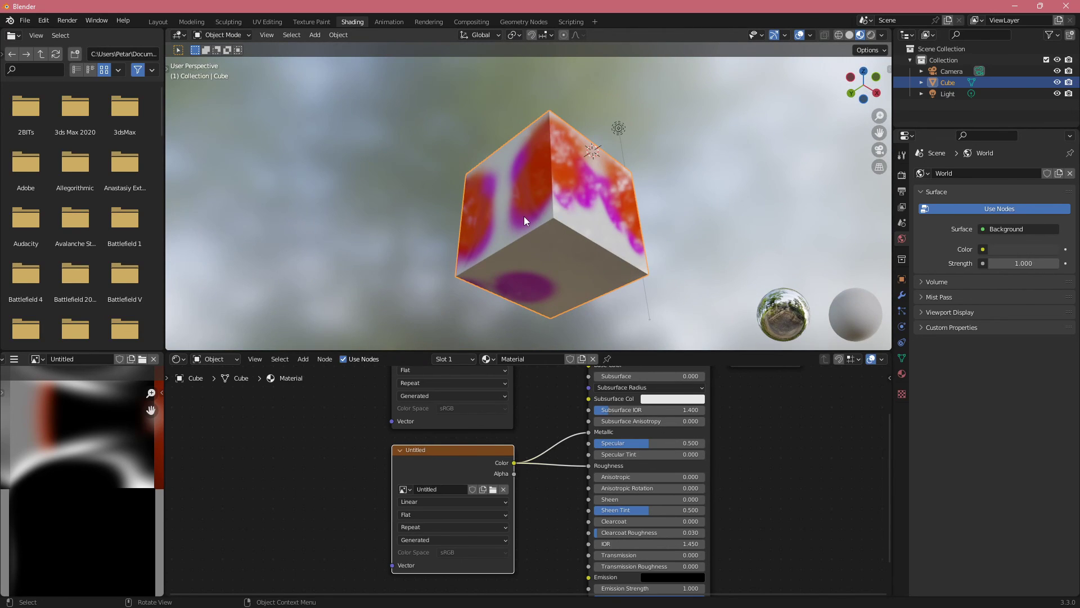